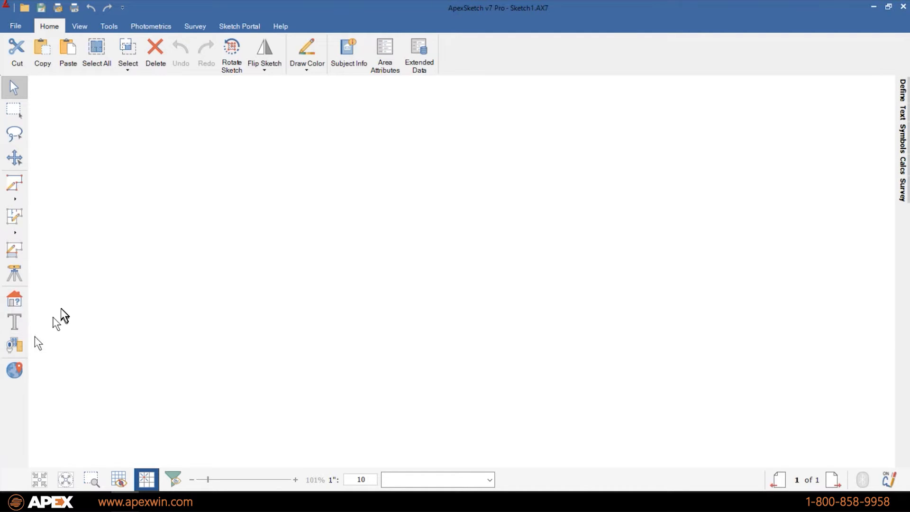
- Open the Define Area panel so the list of area codes appears
left_click(18, 298)
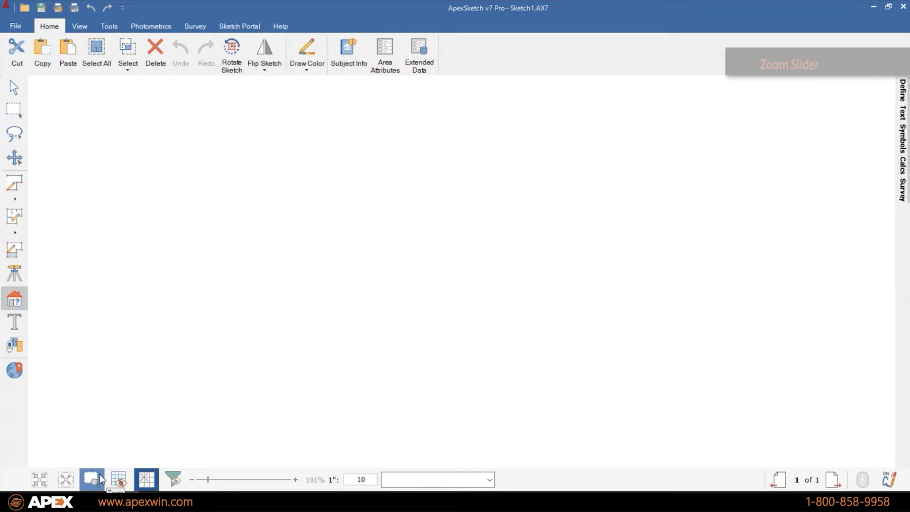
left_click(123, 482)
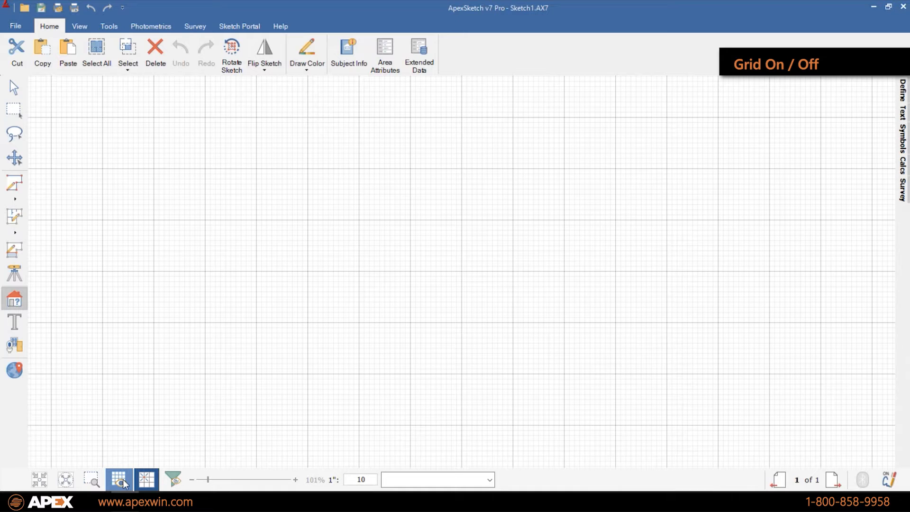
left_click(124, 481)
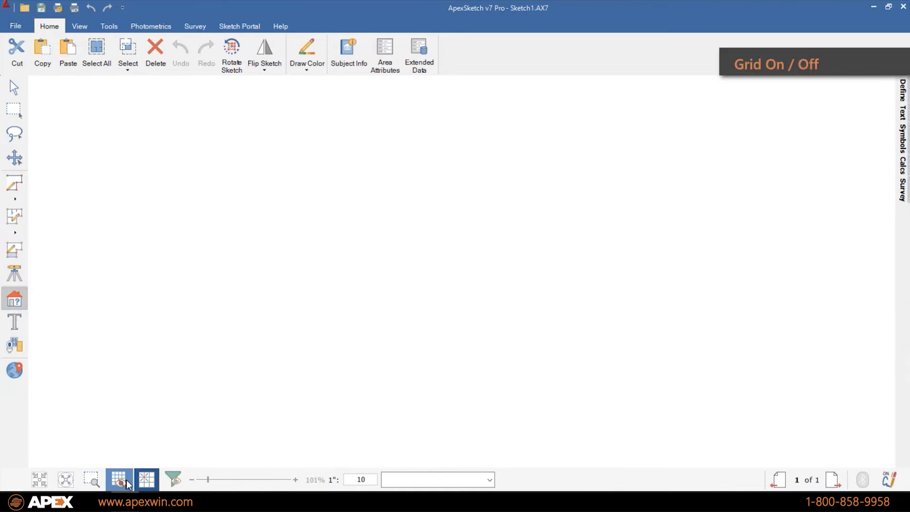
left_click(120, 479)
left_click(120, 479)
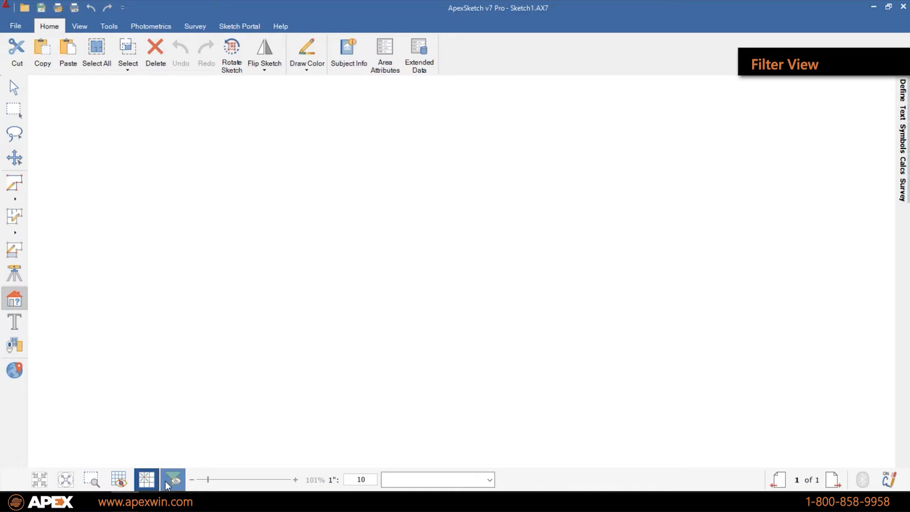
left_click(171, 480)
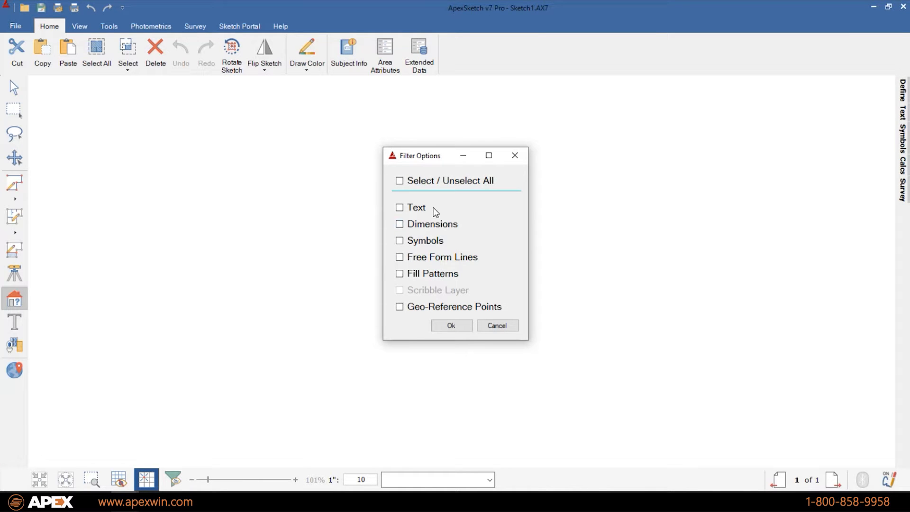
left_click(495, 325)
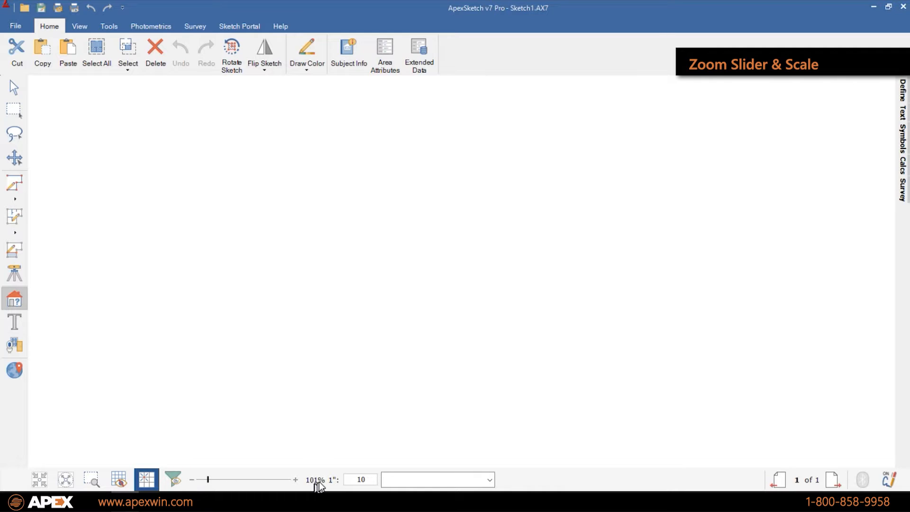
double_click(361, 479)
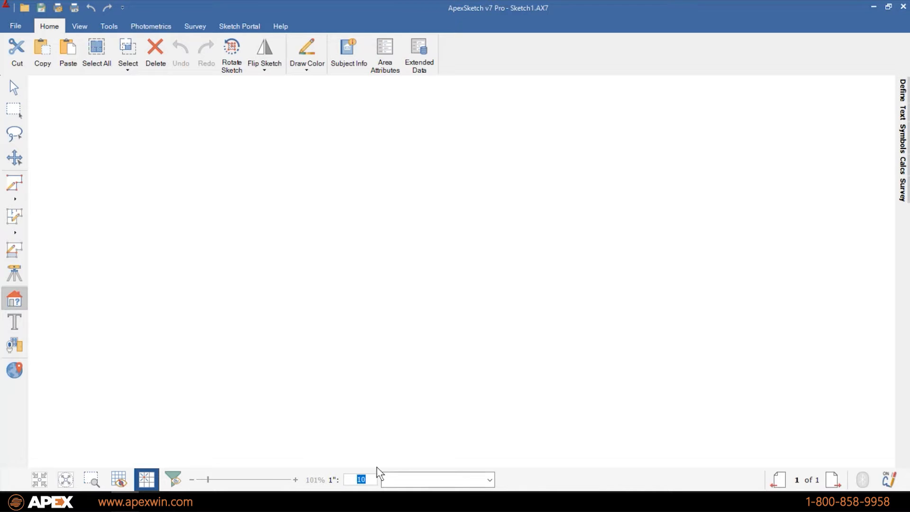
left_click(366, 480)
left_click(11, 303)
left_click(903, 93)
mouse_move(904, 172)
mouse_move(900, 141)
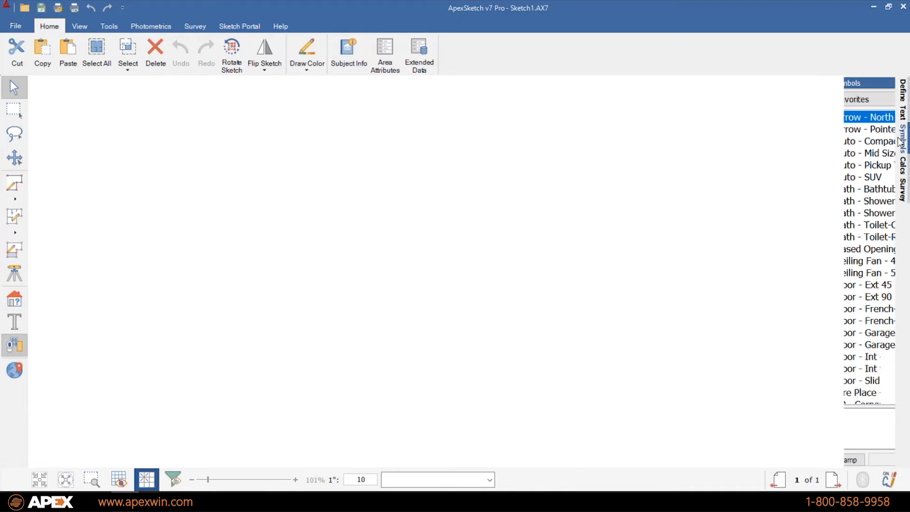
left_click(18, 298)
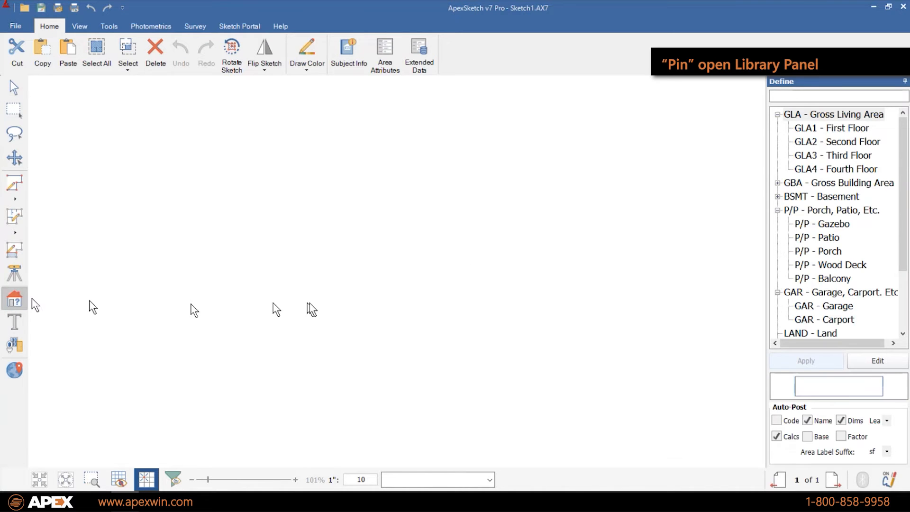
left_click(904, 81)
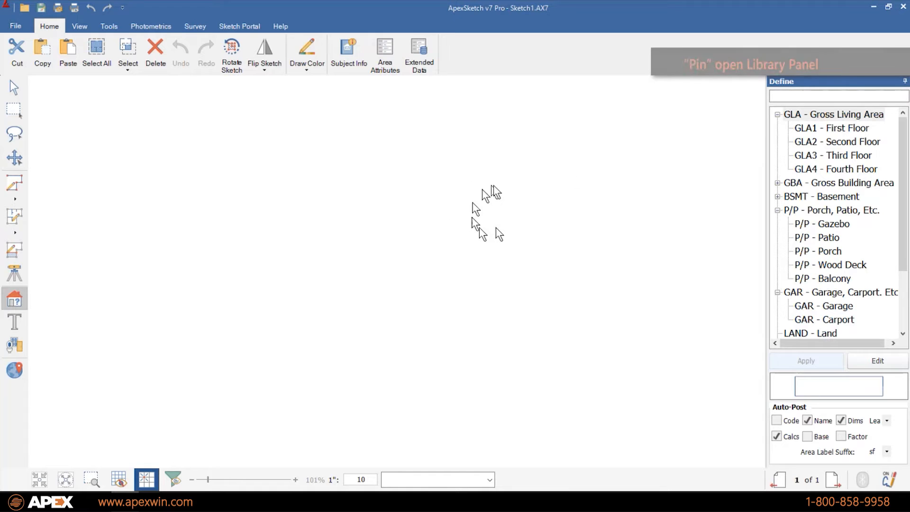
left_click(15, 304)
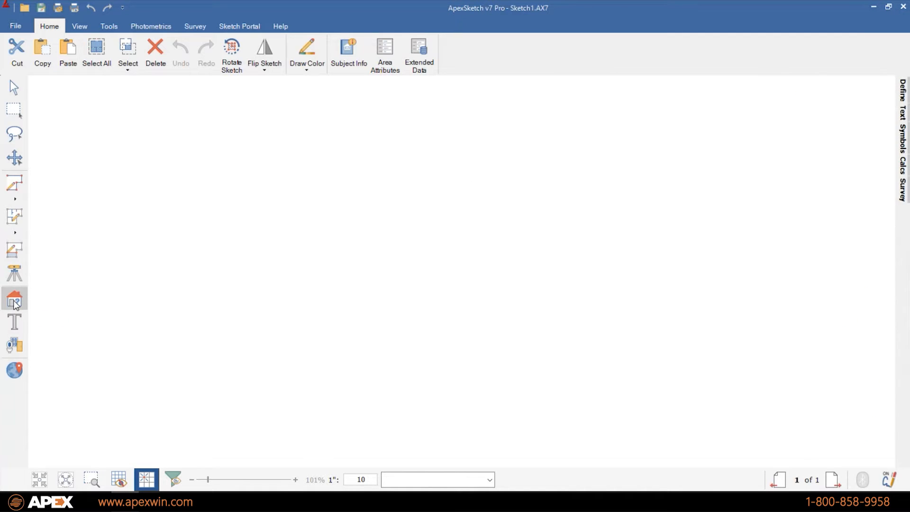
left_click(16, 305)
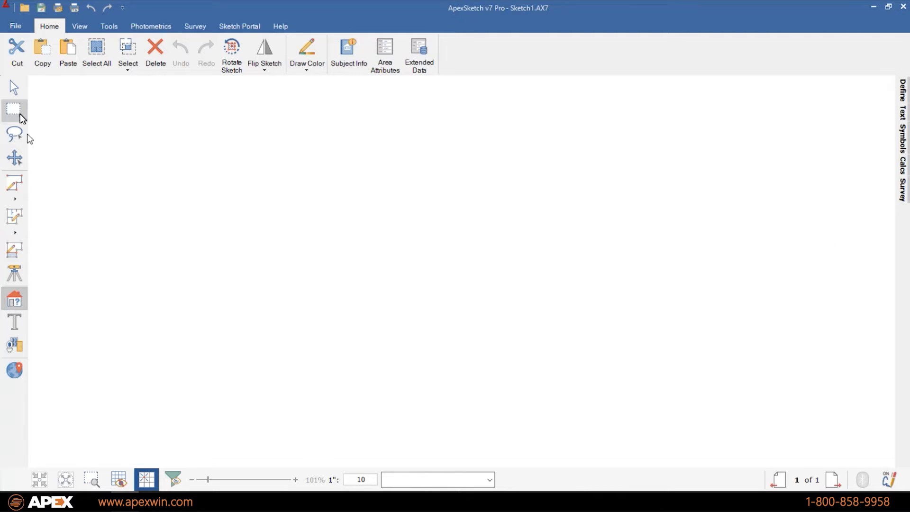
- Go from the Select arrow to the Draw Area tool in Draw with pen mode
left_click(14, 87)
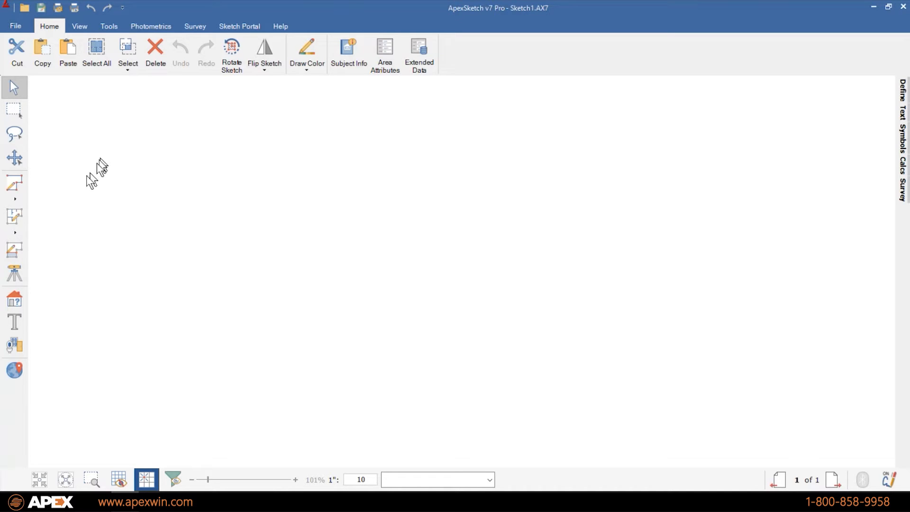
left_click(14, 187)
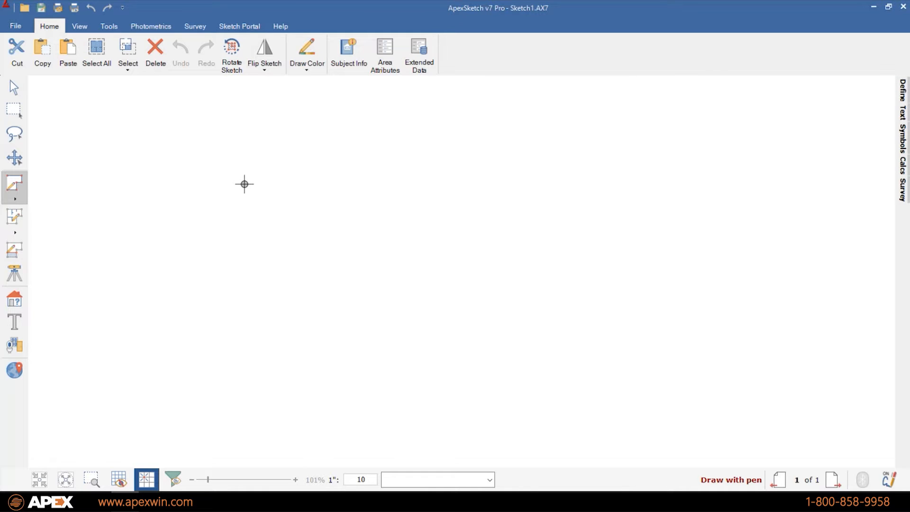
- Toggle between Select and Draw Area, finishing with the Select arrow active
left_click(16, 88)
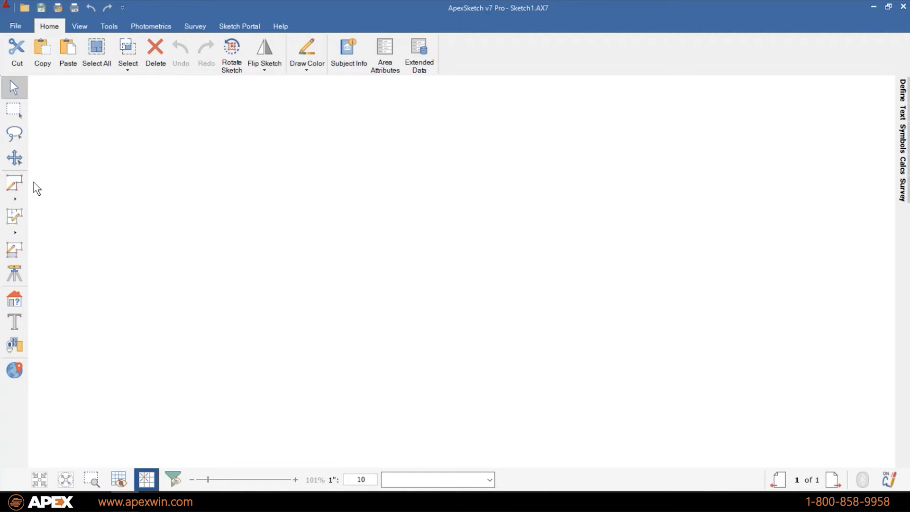
left_click(14, 184)
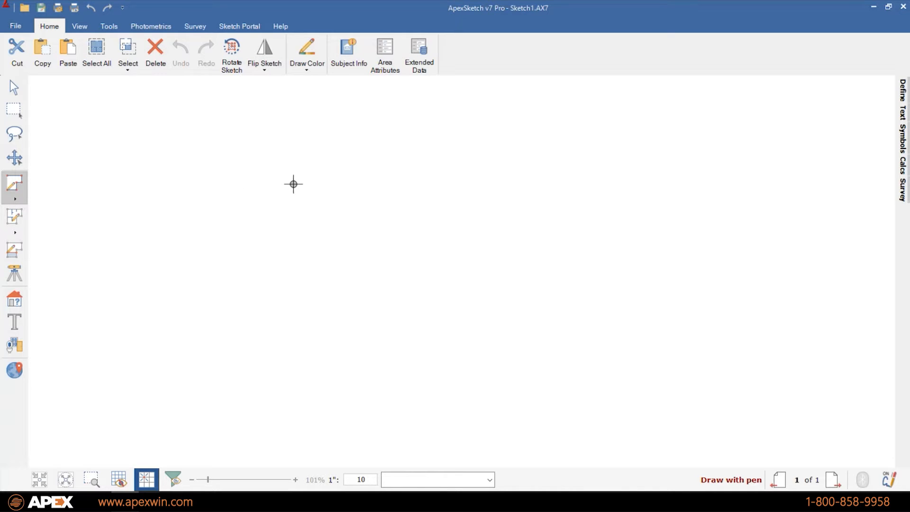
left_click(14, 87)
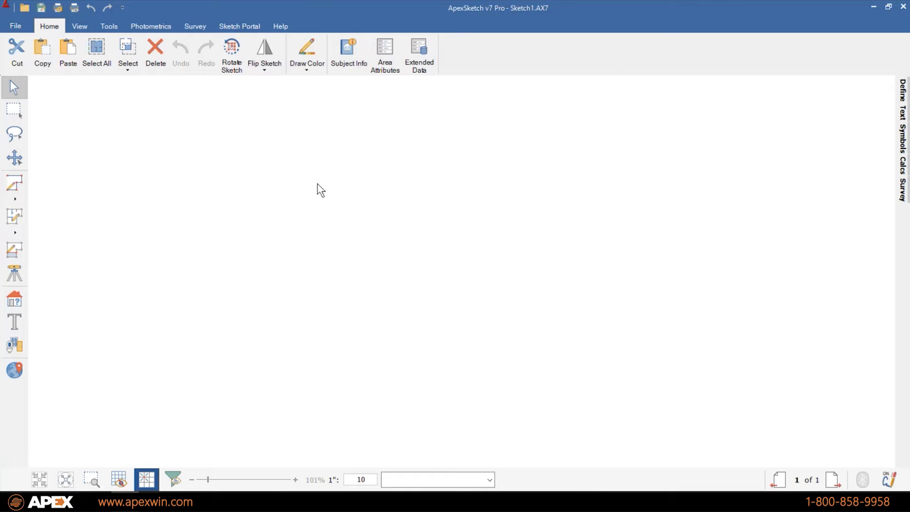
left_click(15, 183)
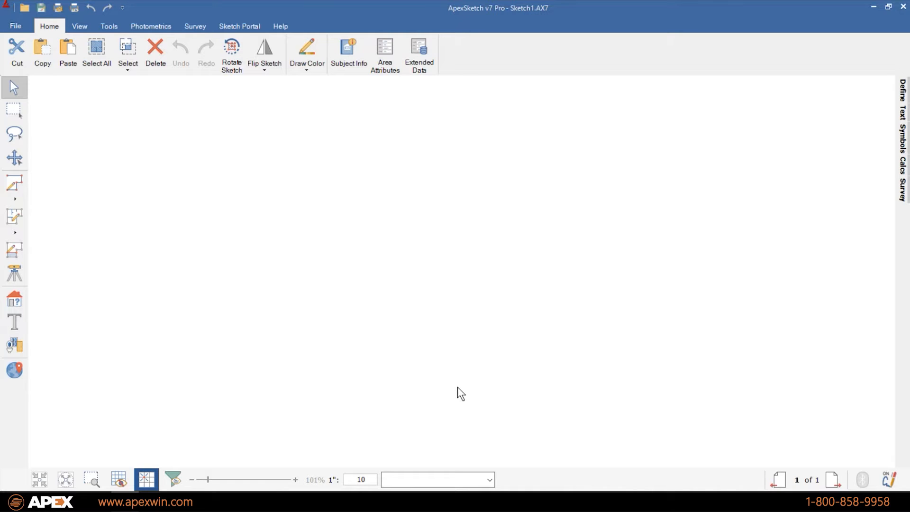
- Activate the Draw Area tool so the status bar reads Draw with pen
left_click(23, 183)
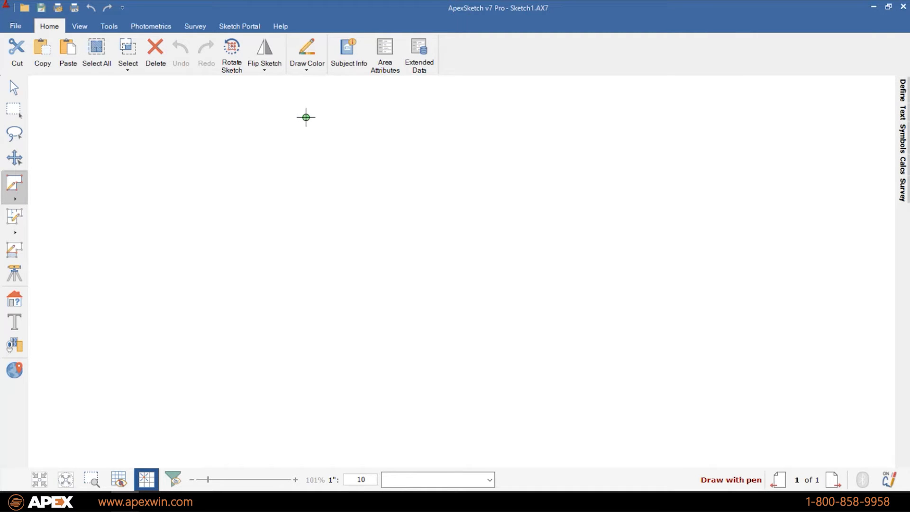
- Start the area outline with a 20' horizontal side running to the right
left_click_drag(306, 117, 768, 439)
type("20")
key("Right")
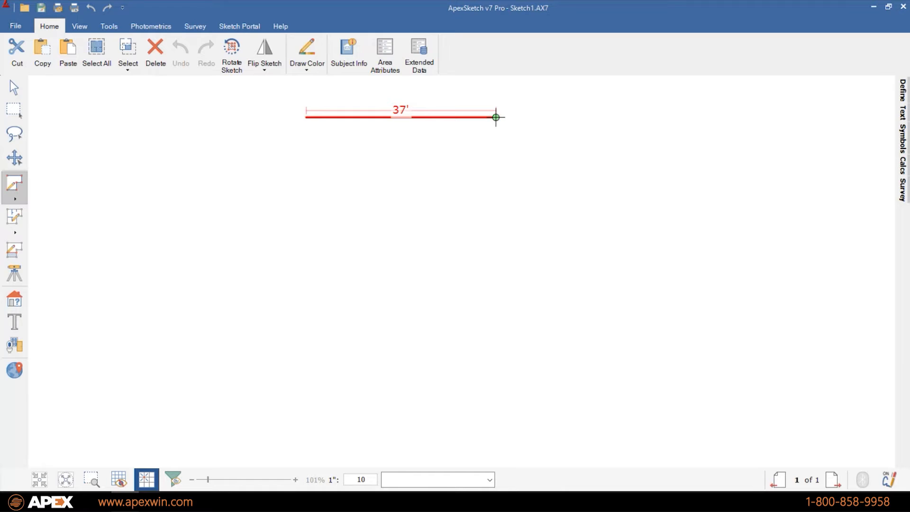
type("20")
key("Right")
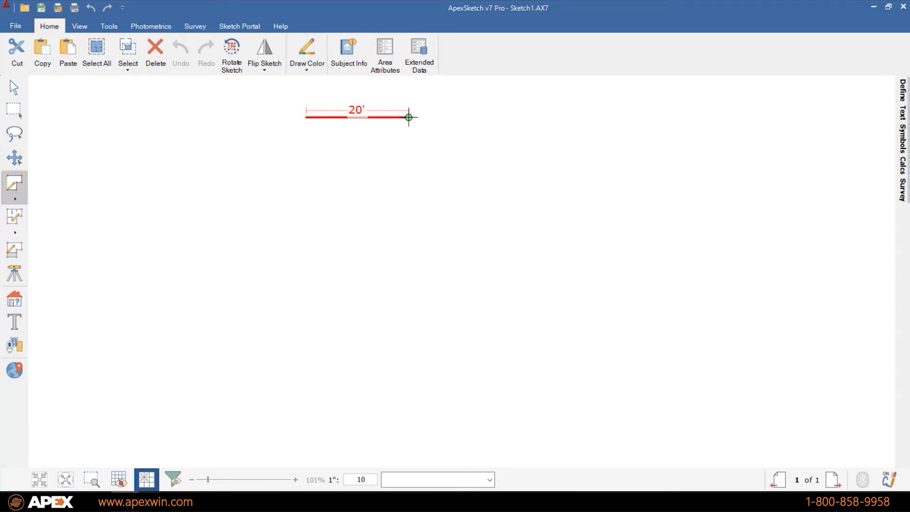
- Fix the 20' top edge and add sides of 10' down, 7' down and 10' right
left_click(409, 117)
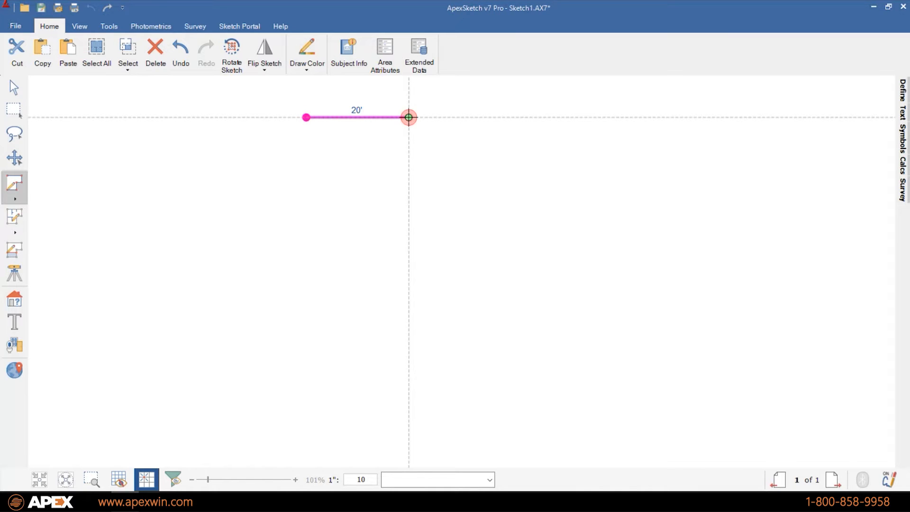
type("10")
key("Down")
type("7")
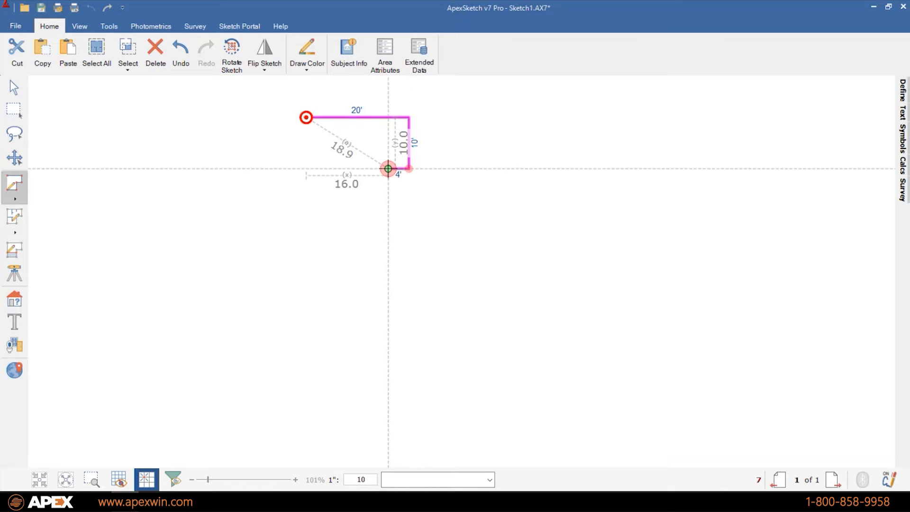
left_click(388, 168)
key("Down")
type("10")
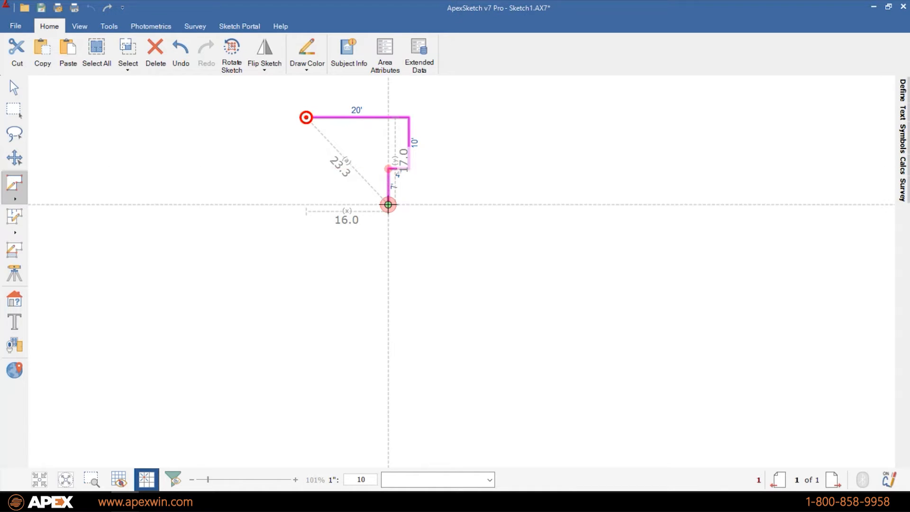
key("Right")
- Add 3' down and 10' right sides, lift the pen, then resume from the last point
type("3")
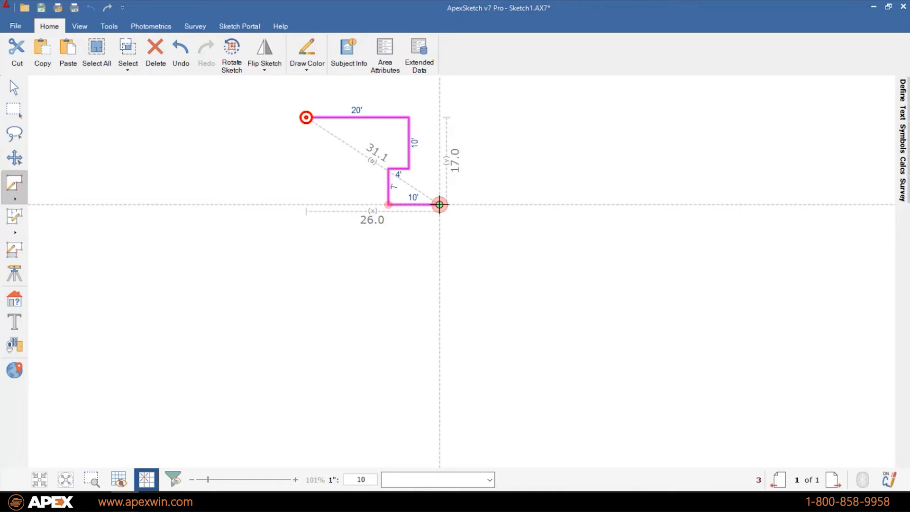
key("Down")
type("10")
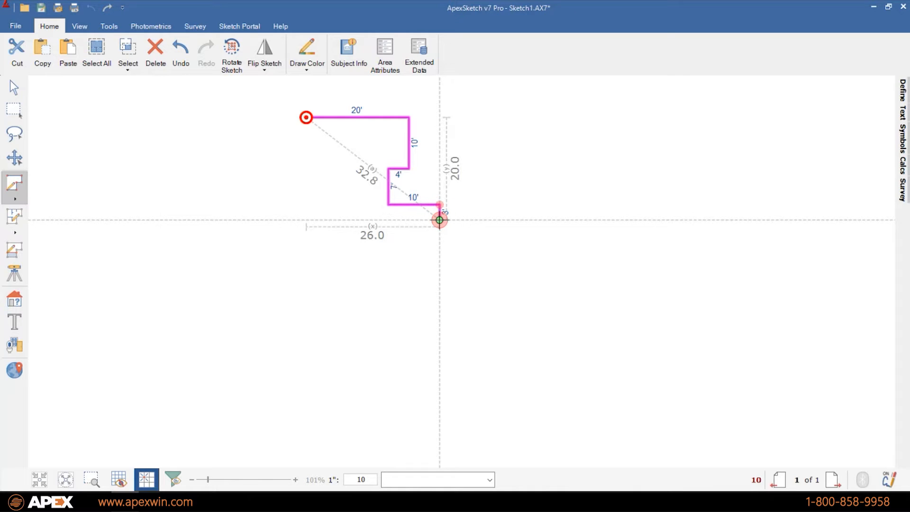
key("Right")
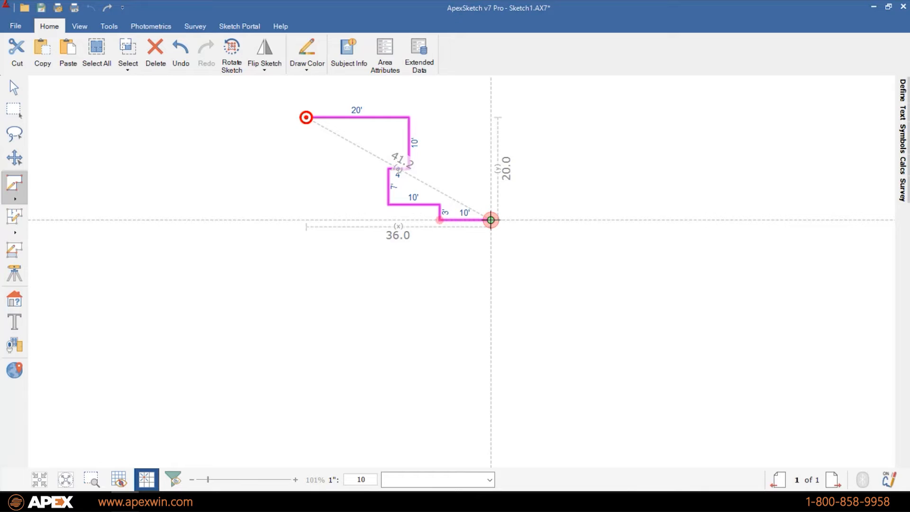
key("u")
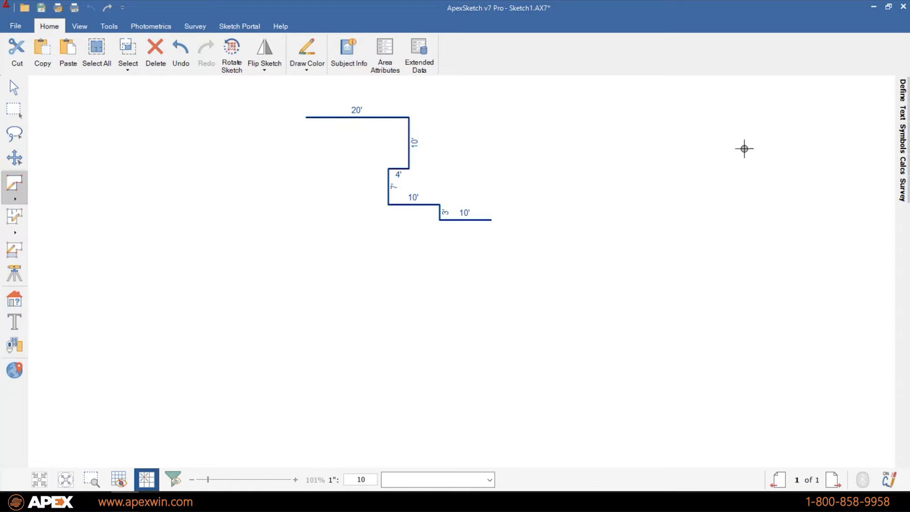
left_click(491, 220)
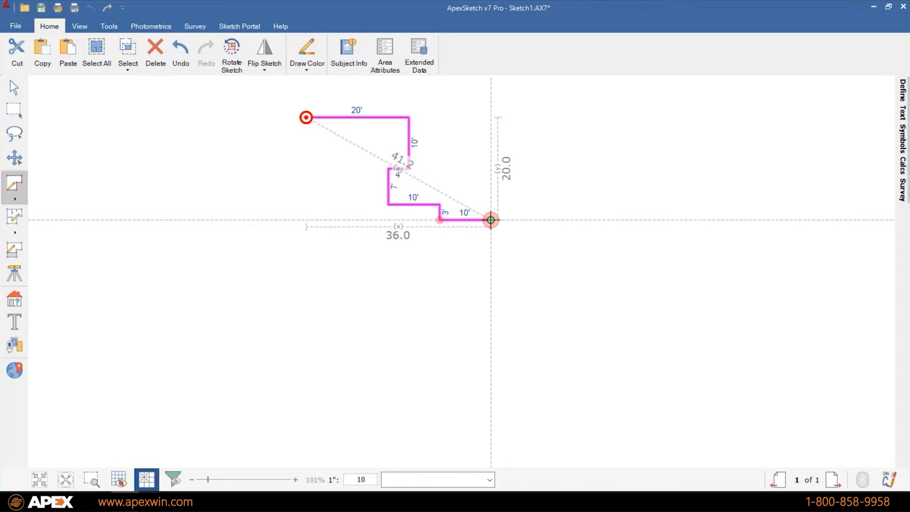
- Continue the outline: 35' down, 20' left, 8' up, 6' left, then 6' down
type("35")
key("Down")
type("20")
key("Left")
type("8")
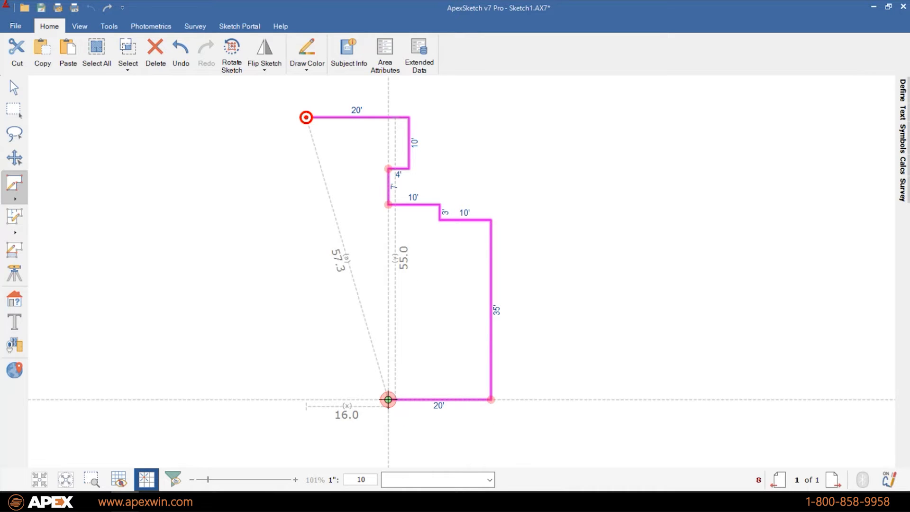
key("Up")
type("6")
key("Left")
type("6")
key("Down")
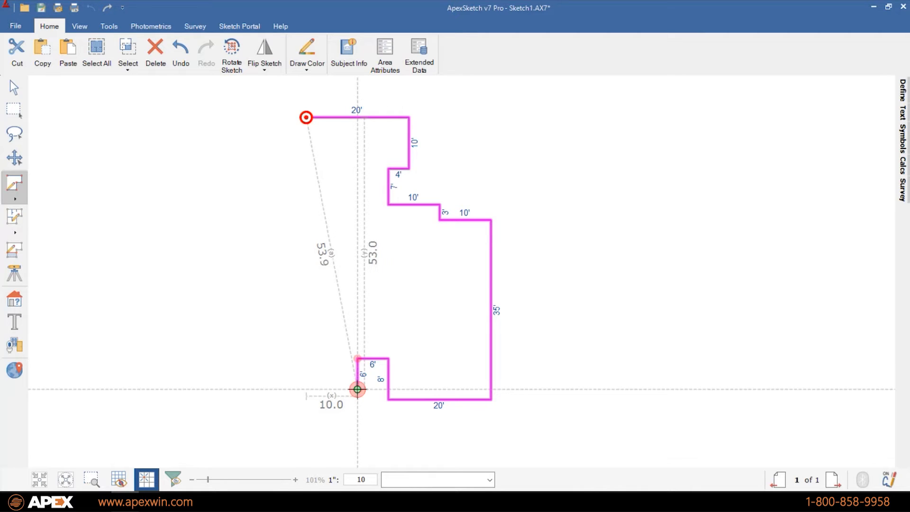
- Undo back past the 3' step and redraw with a 5' step, then 10', 35', 20', 8', 6' walls
key("BackSpace")
key("BackSpace")
key("BackSpace")
key("BackSpace")
key("BackSpace")
key("BackSpace")
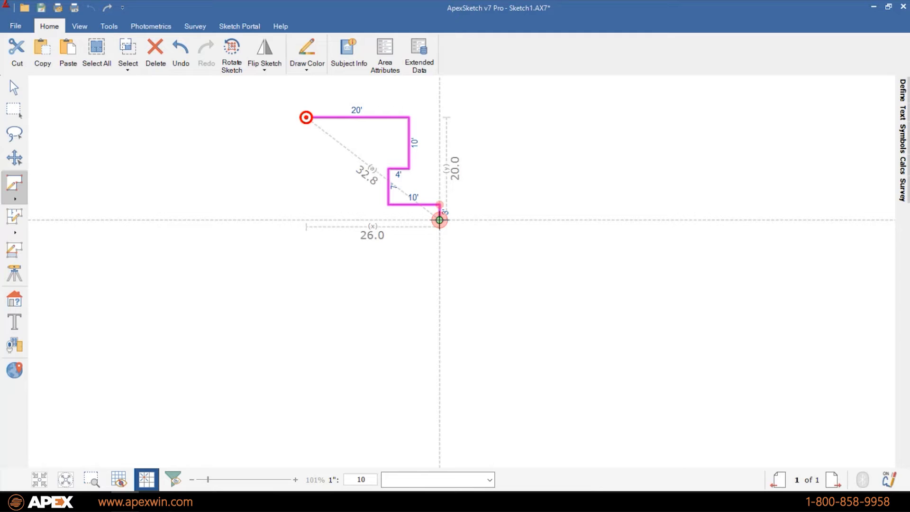
key("BackSpace")
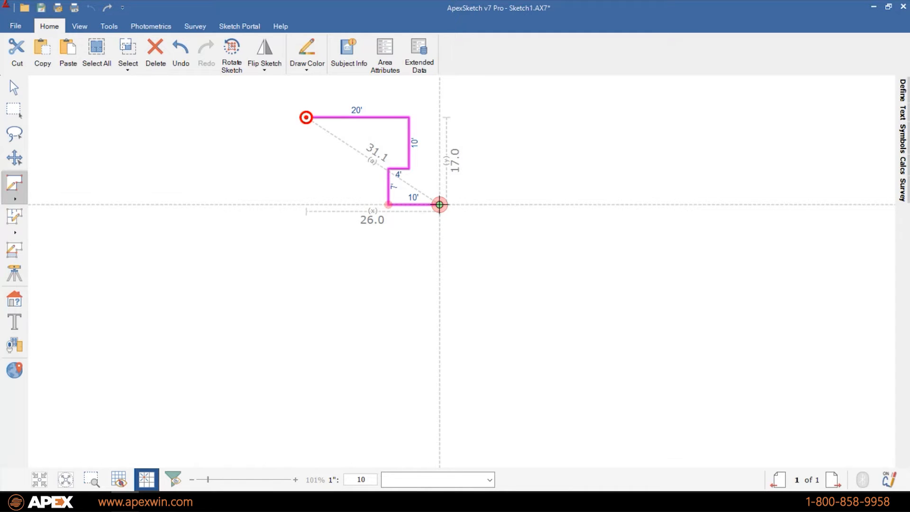
type("5")
key("Down")
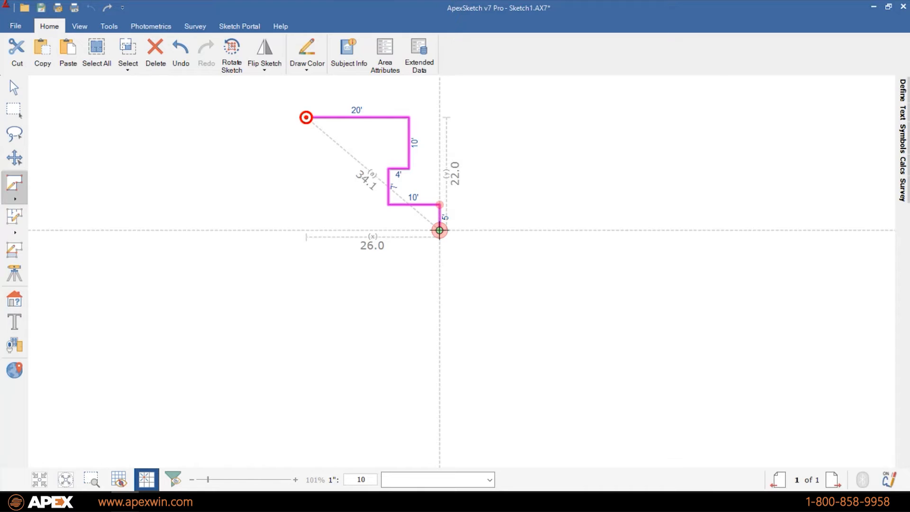
type("10")
key("Right")
type("35")
key("Down")
type("20")
key("Left")
type("8")
key("Up")
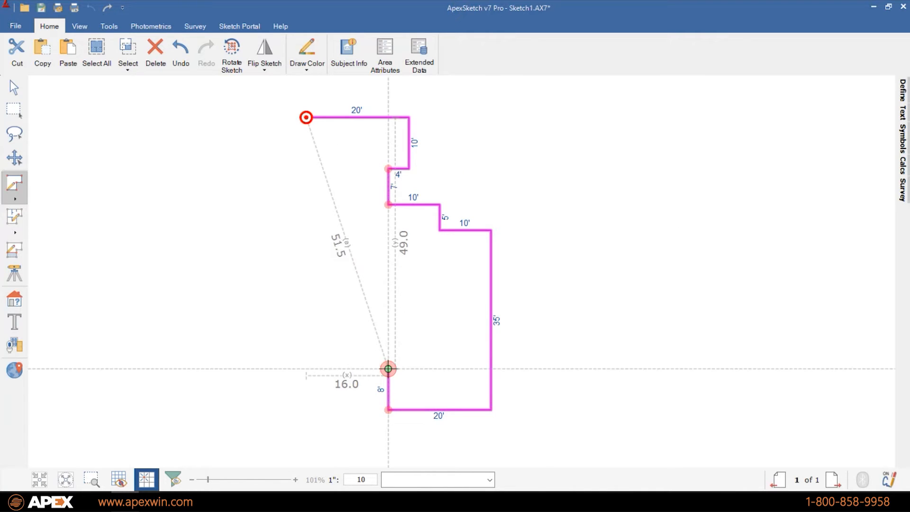
type("6")
key("Down")
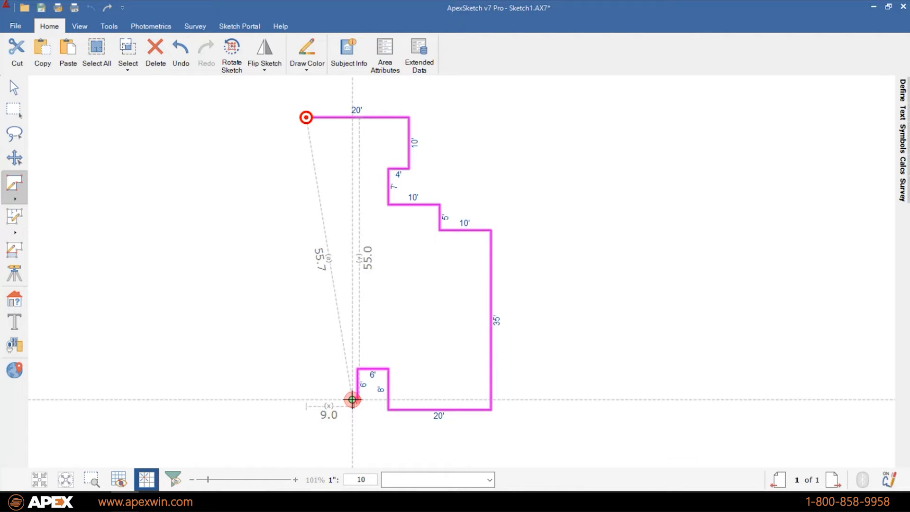
- Restore the 3' step, redraw the 10', 35', 20', 8', 6', 6' walls and end with a 1' side
key("BackSpace")
key("BackSpace")
key("BackSpace")
key("BackSpace")
key("BackSpace")
key("BackSpace")
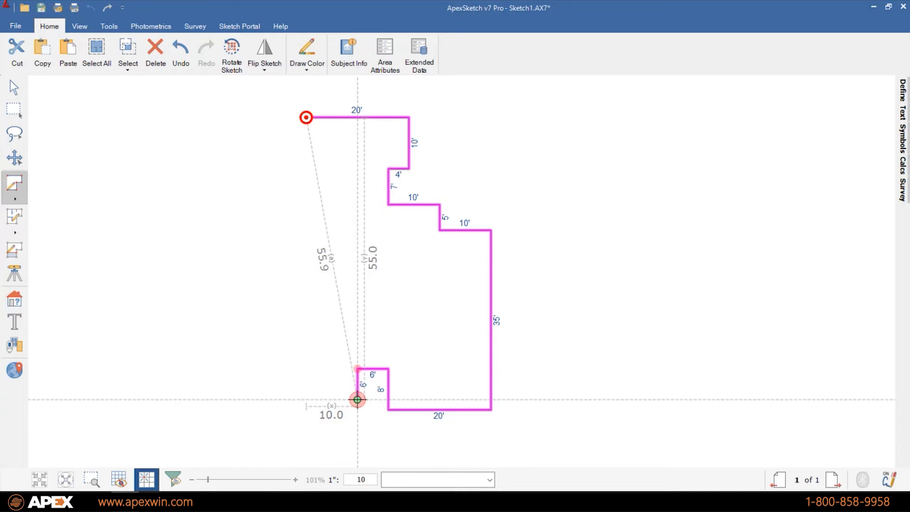
key("BackSpace")
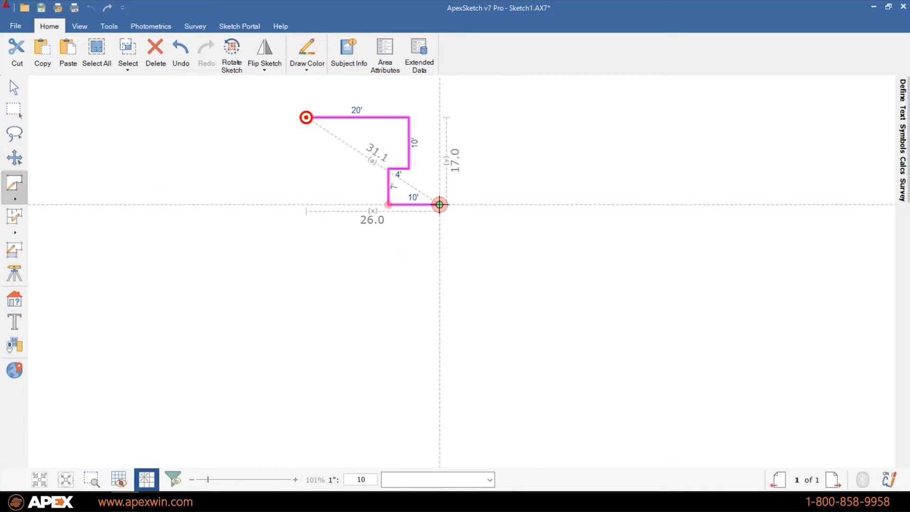
key("3")
key("Down")
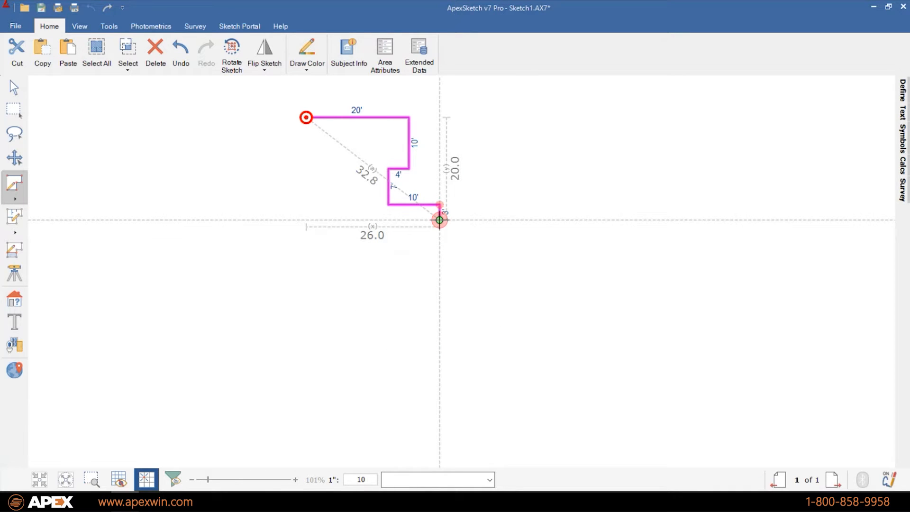
key("1")
key("0")
key("Right")
key("3")
key("5")
key("Down")
key("2")
key("0")
key("Left")
key("8")
key("Up")
key("6")
key("Left")
key("6")
key("Down")
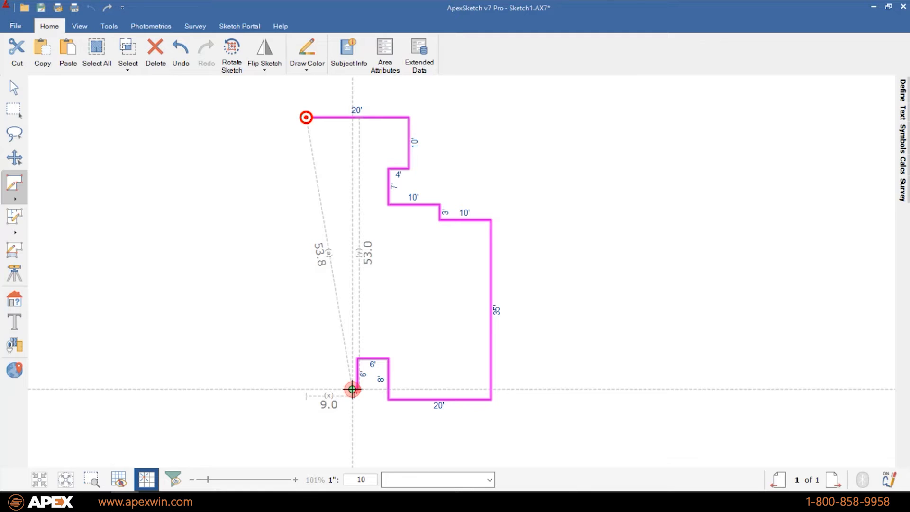
double_click(352, 389)
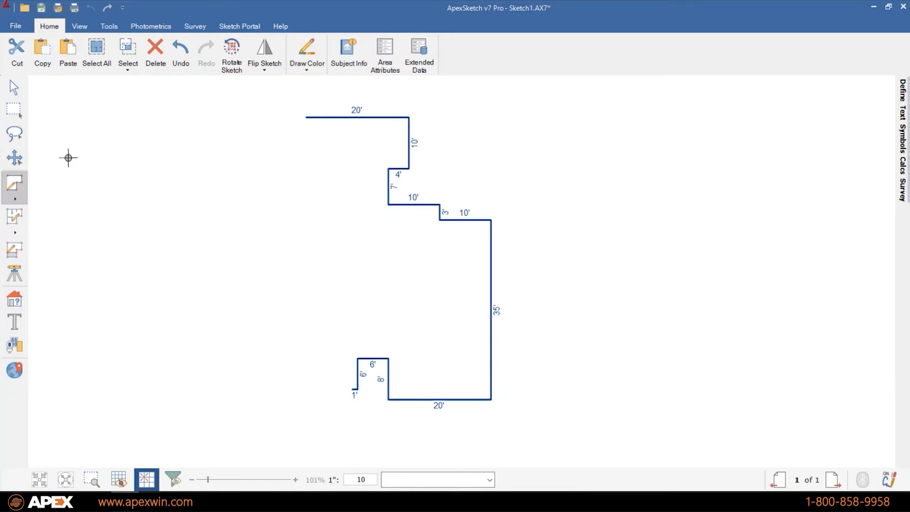
- Zoom into the outline's lower-left corner and resume drawing from the 1' segment's end
scroll(340, 386, "up", 5)
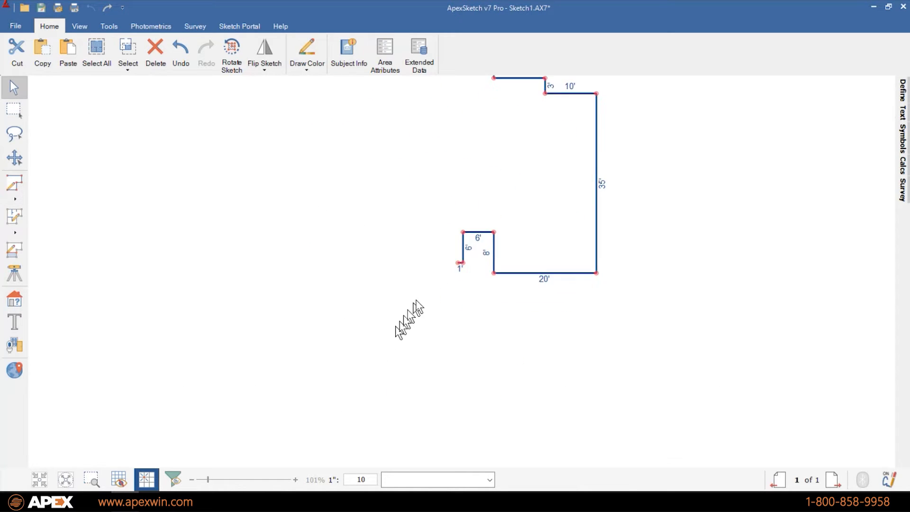
left_click(22, 185)
left_click(483, 248)
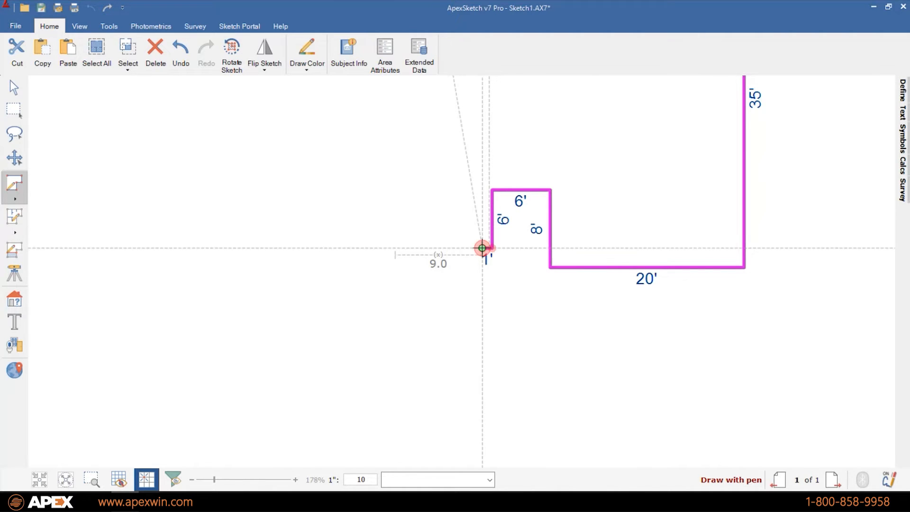
- Add a 2.8' 45° diagonal, a 6' leftward front, a second 2.8' diagonal and a 15' wall up
type("2")
key("Down")
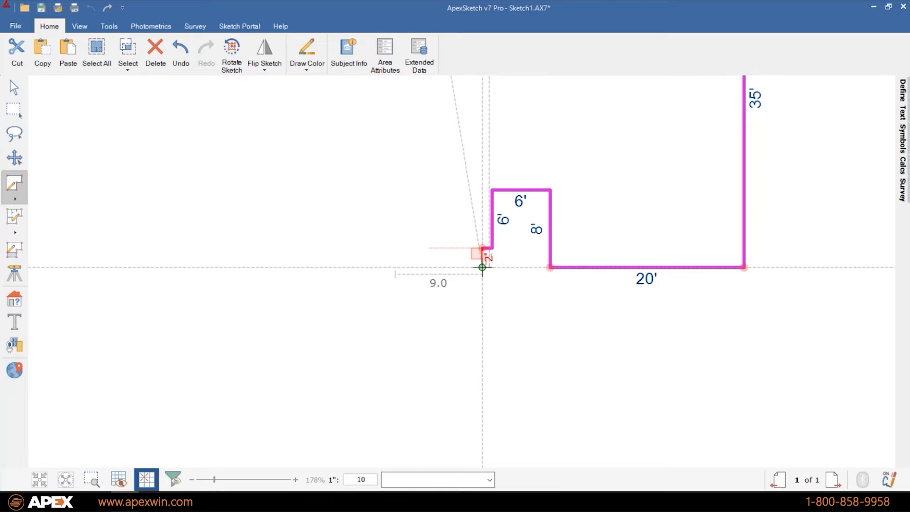
type("2")
key("Left")
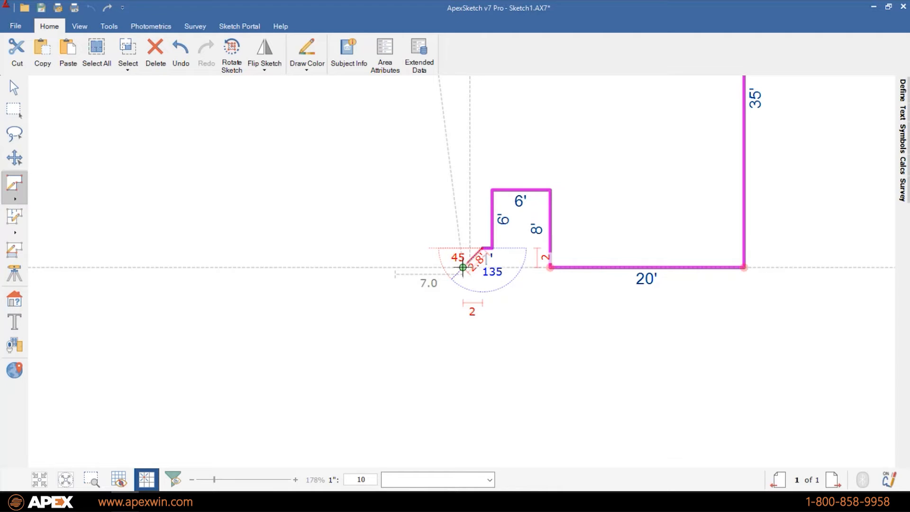
left_click(463, 268)
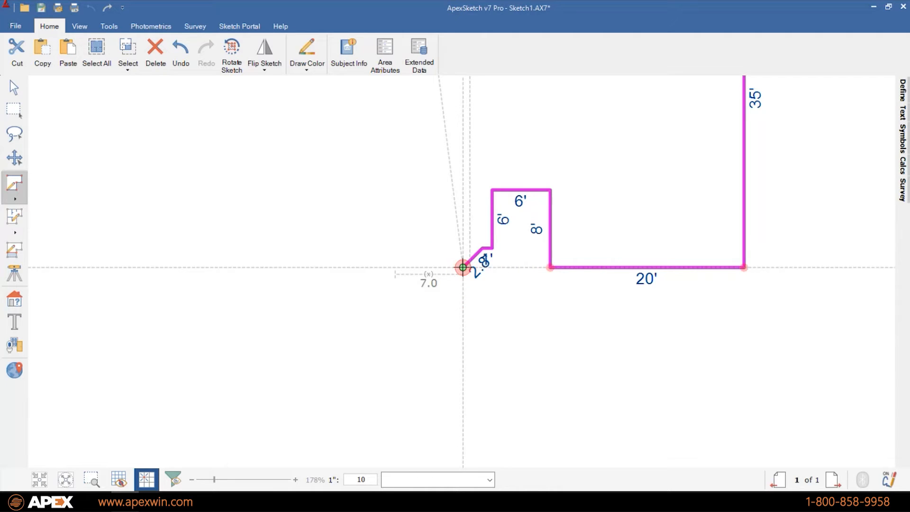
type("6")
key("Left")
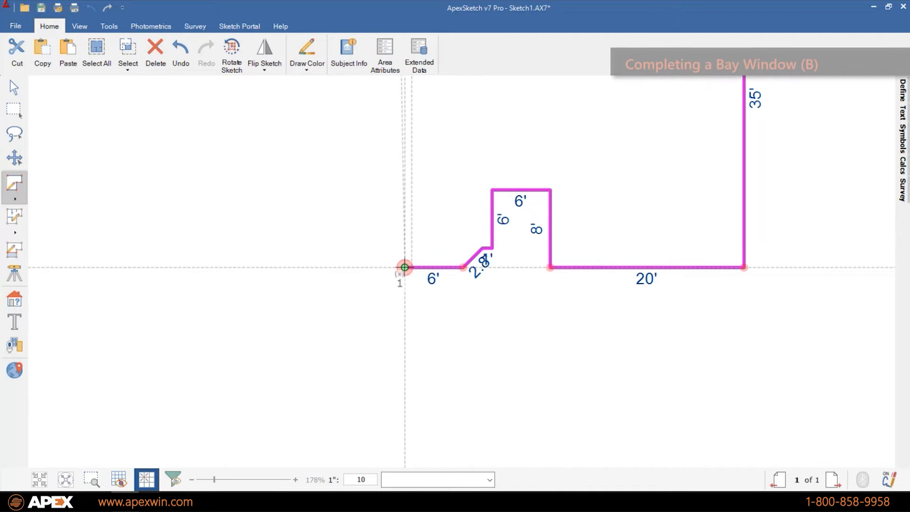
left_click(385, 248)
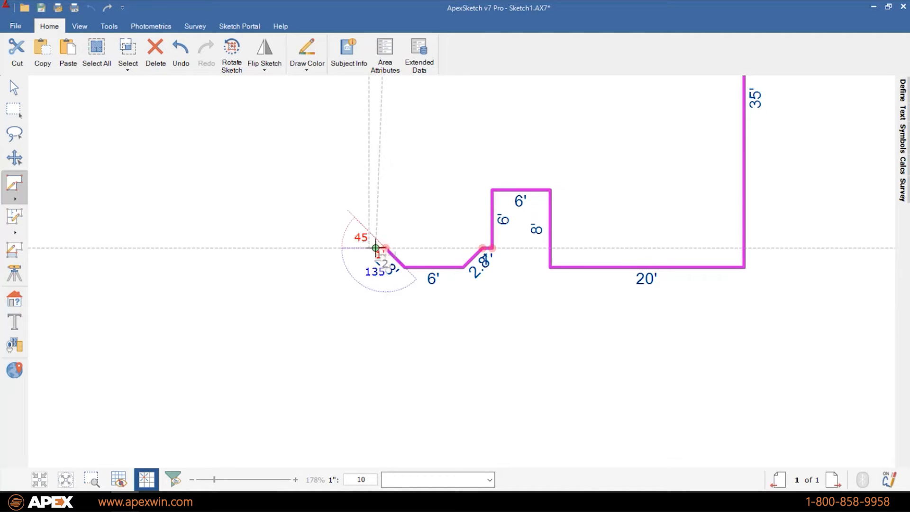
left_click(376, 248)
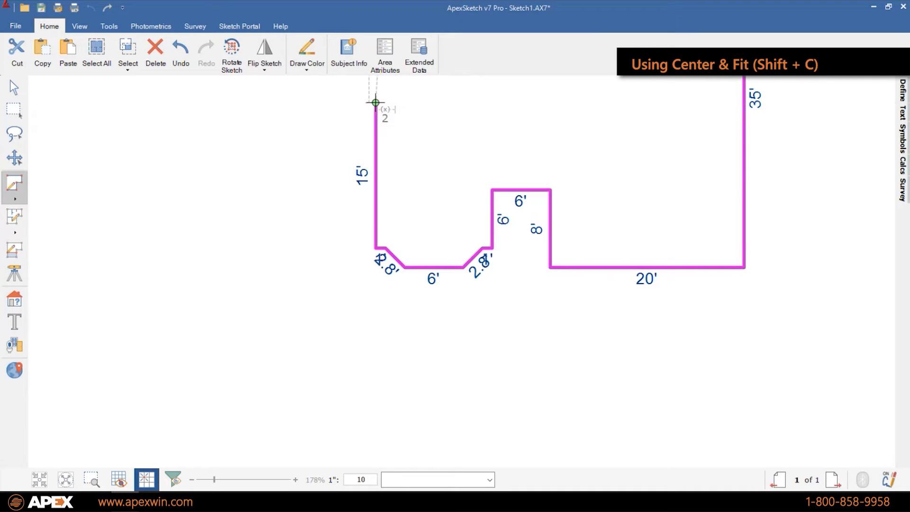
- Fit the outline in view and draw a 20' wall angled 53° left from the 15' wall's top
key("shift+c")
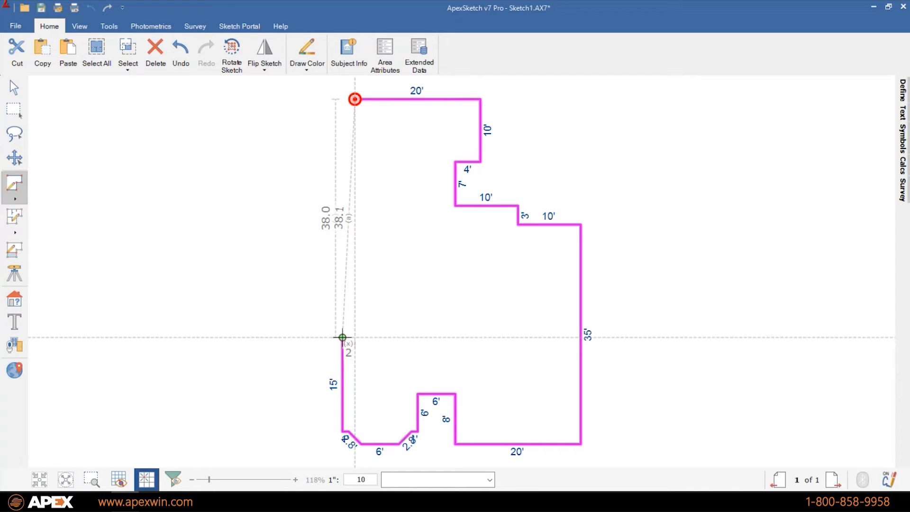
type("20")
key("Left")
type("53")
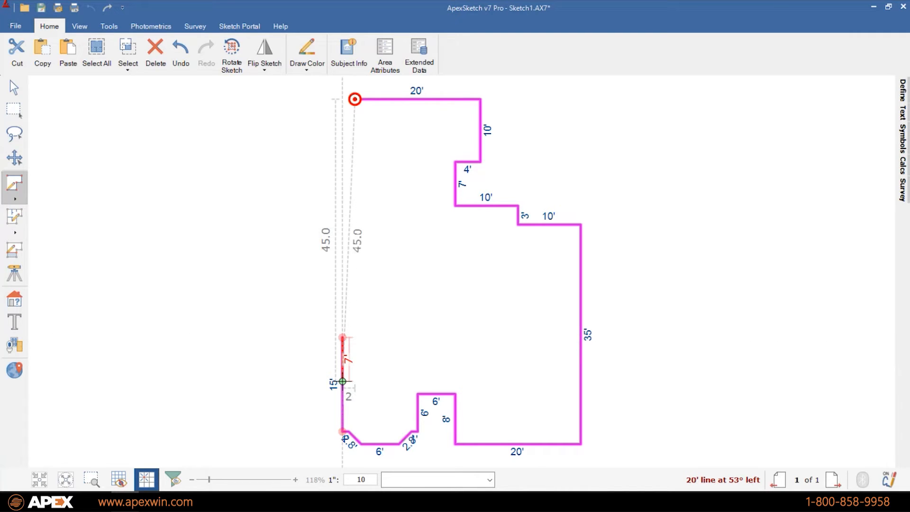
key("Return")
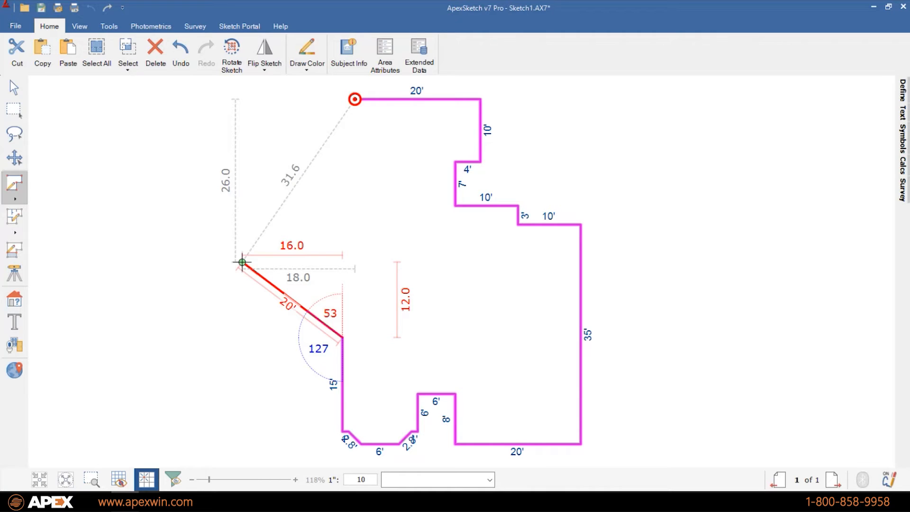
- Fix the 20' wall, add a 15' wall at 90° right, then an 8.9' segment running right
left_click(242, 262)
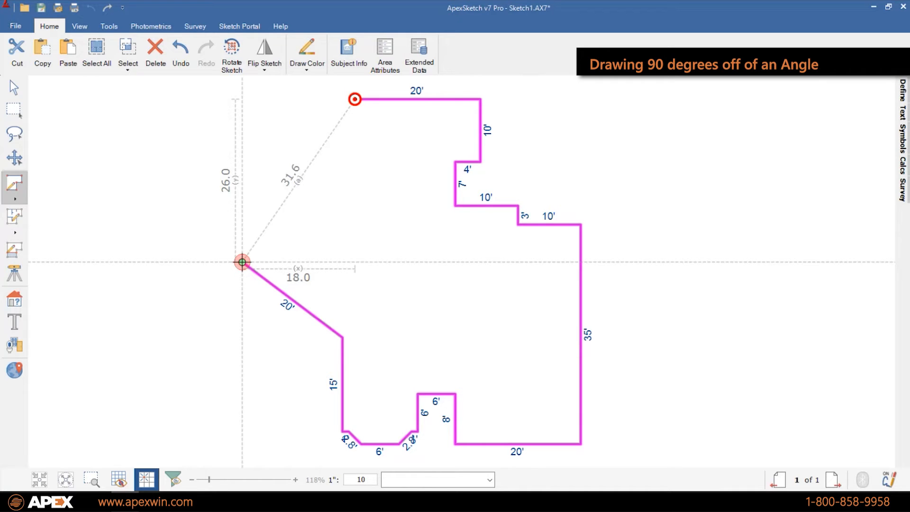
type("15")
key("Right")
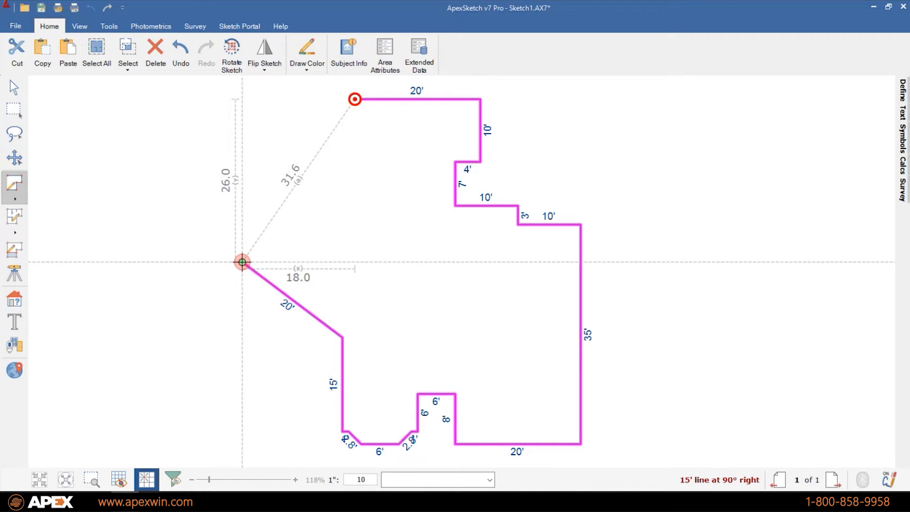
key("Return")
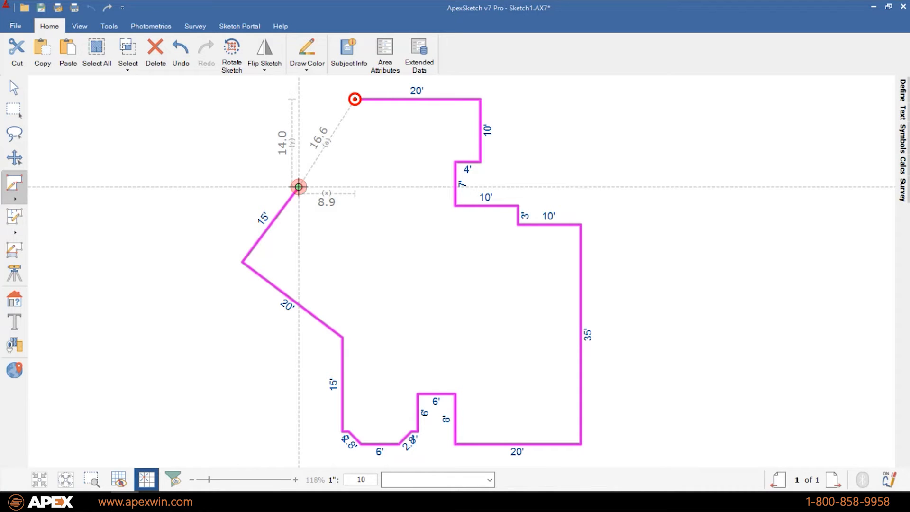
left_click(355, 187)
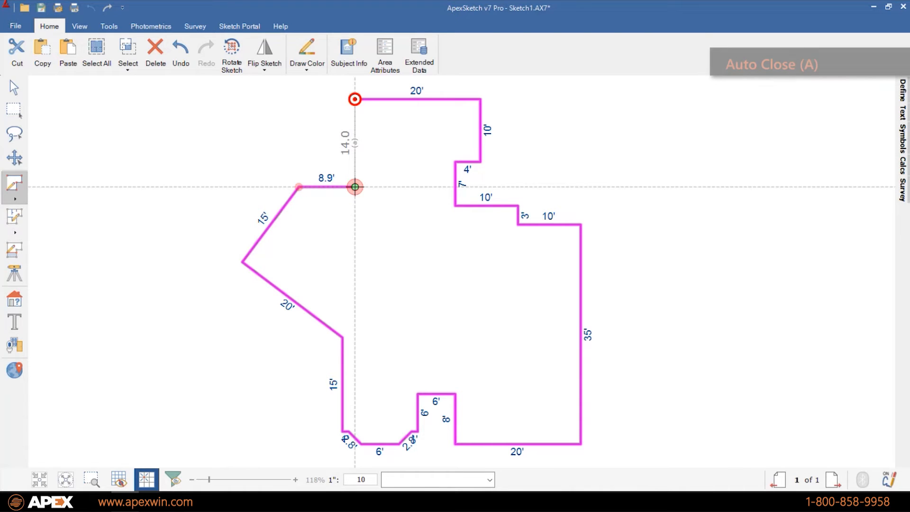
- Auto-close the outline, adding a 14' upward wall back to the start point
key("a")
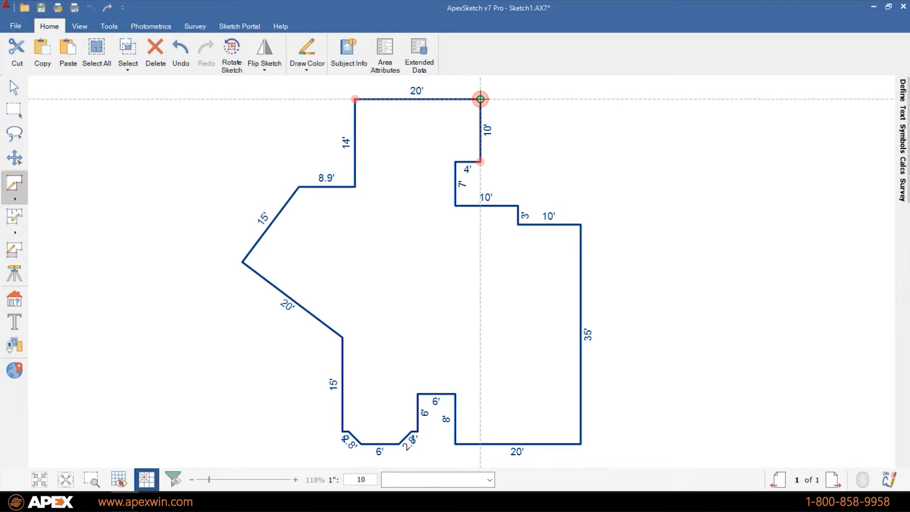
- From the top-right corner draw a 6' edge, a 14.1' diagonal curved into a 15.7' arc, and a 10' side down
left_click(480, 99)
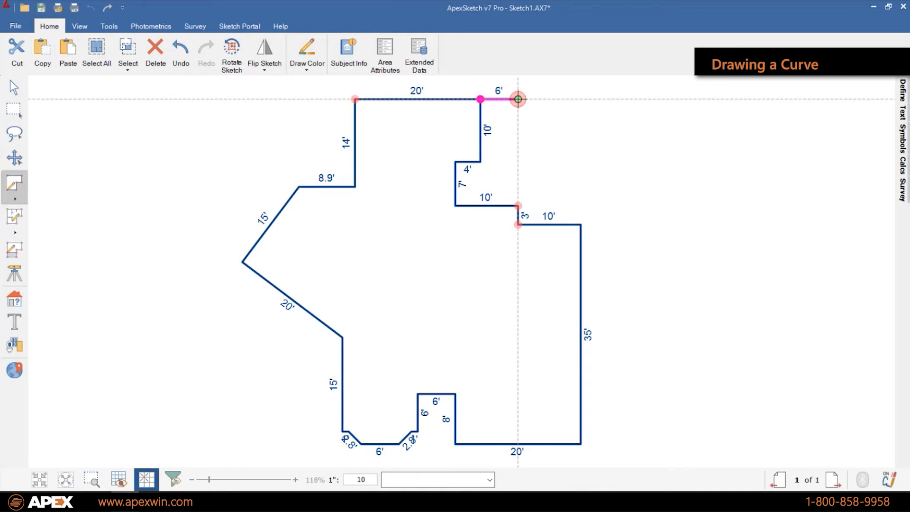
type("10")
key("Down")
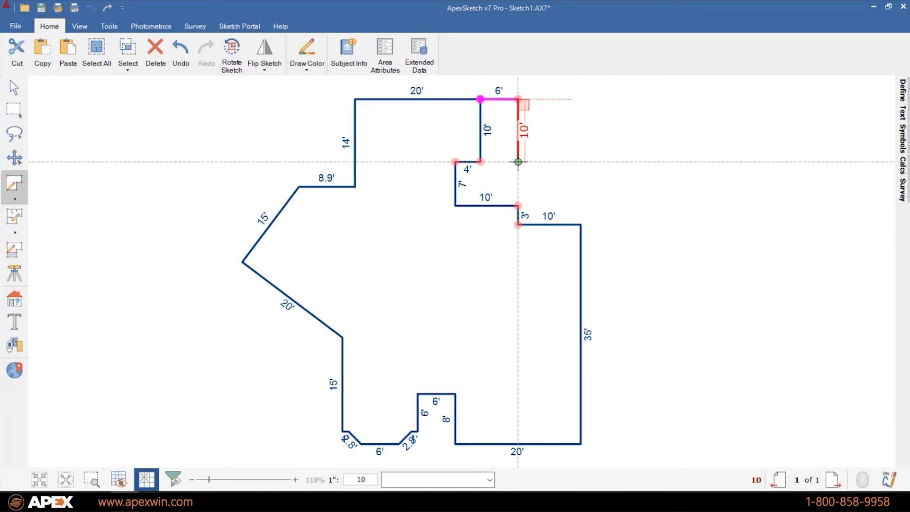
key("Right")
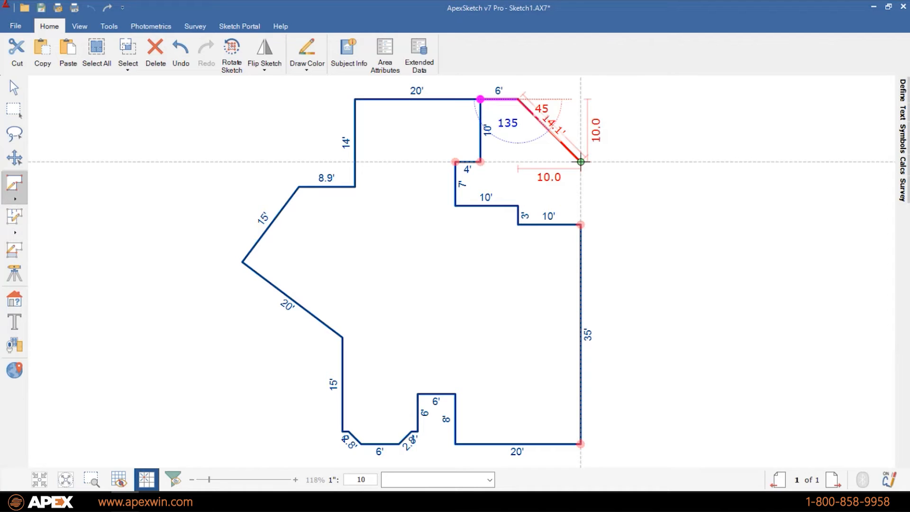
left_click(581, 162)
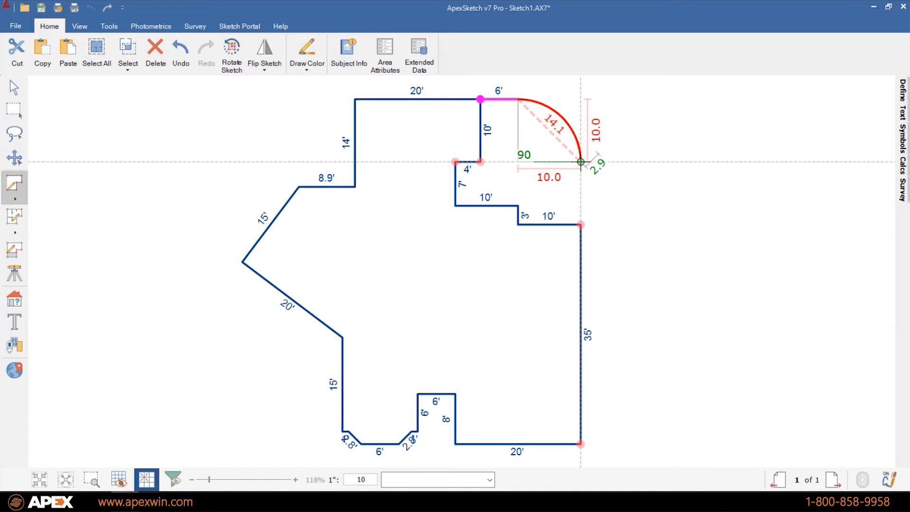
left_click(581, 162)
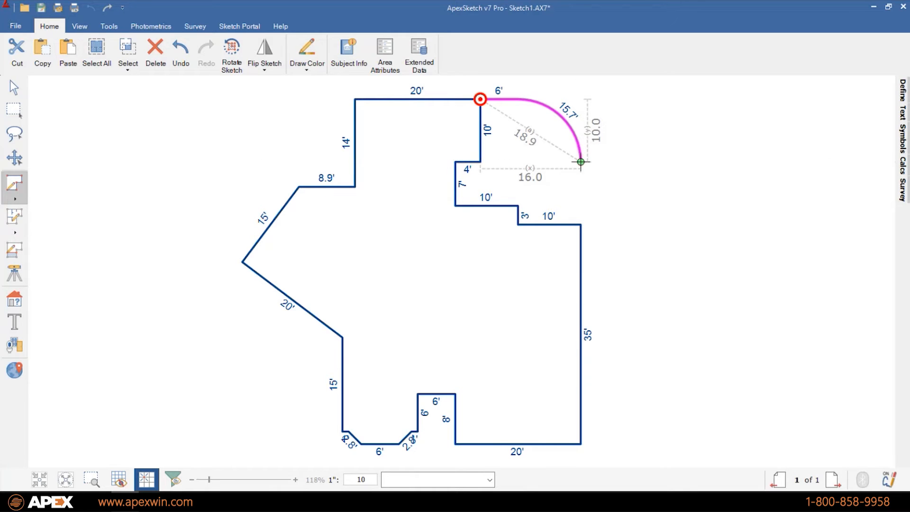
left_click(581, 224)
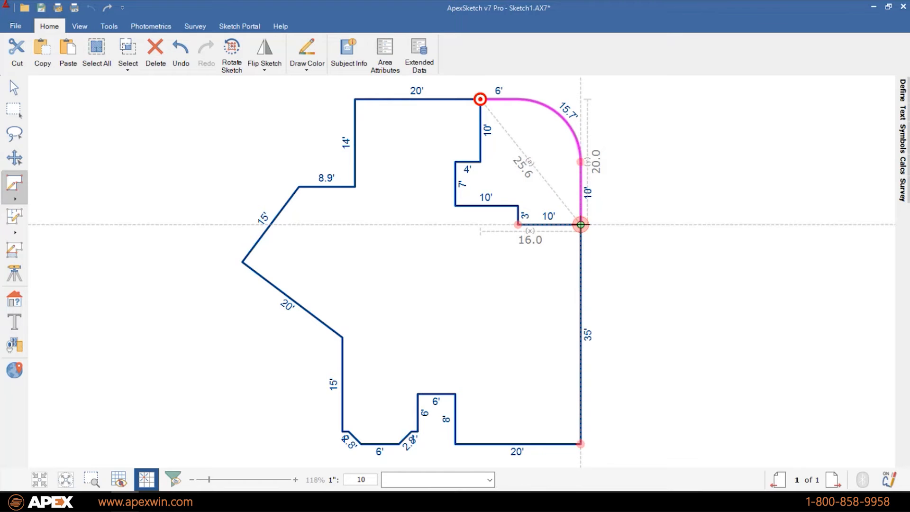
left_click(581, 225)
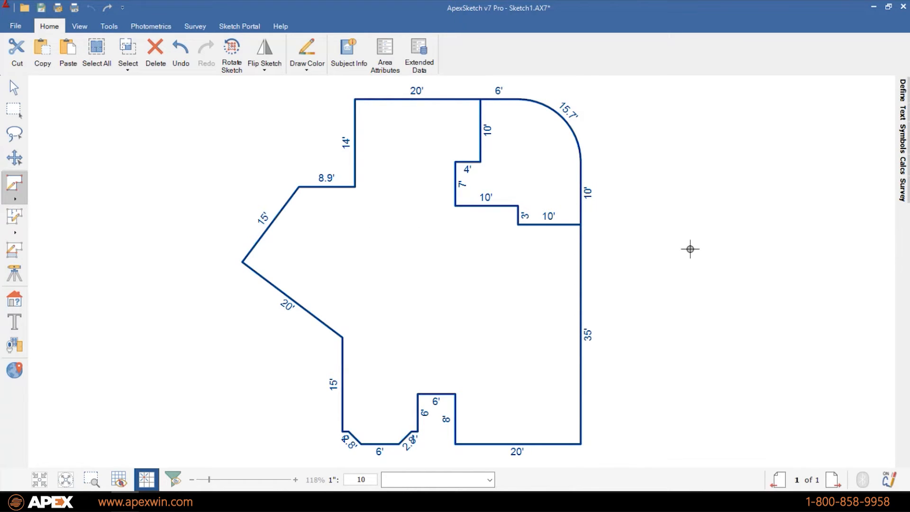
- Draw a 20' by 24' rectangle from the bottom-right corner and auto-close it along the 35' wall
left_click(581, 445)
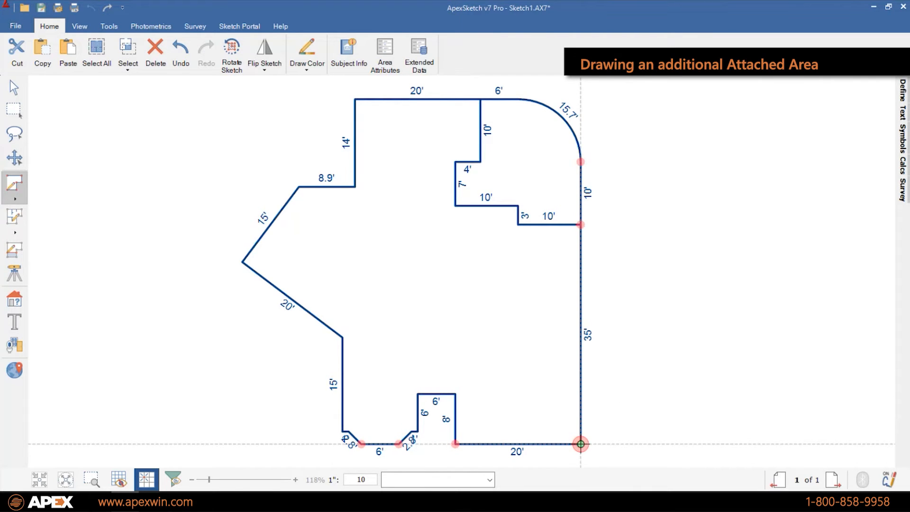
left_click(706, 444)
left_click(706, 294)
left_click(580, 294)
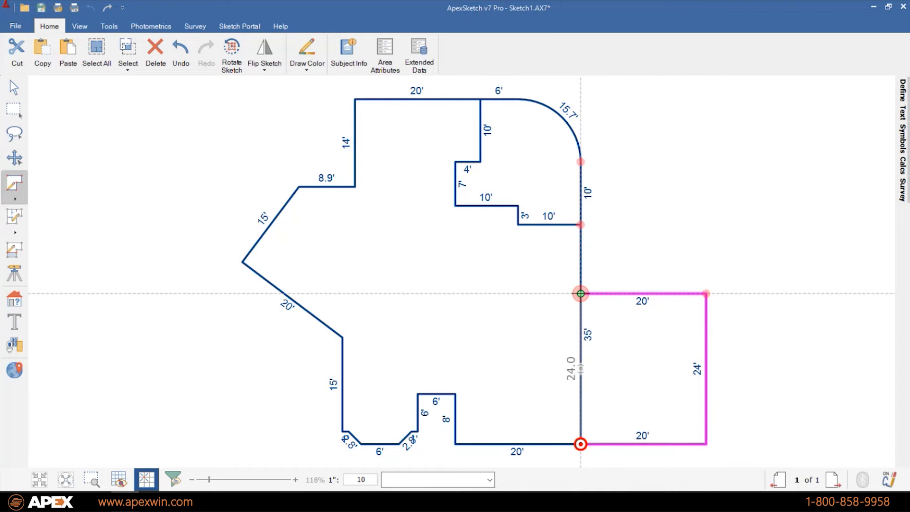
key("a")
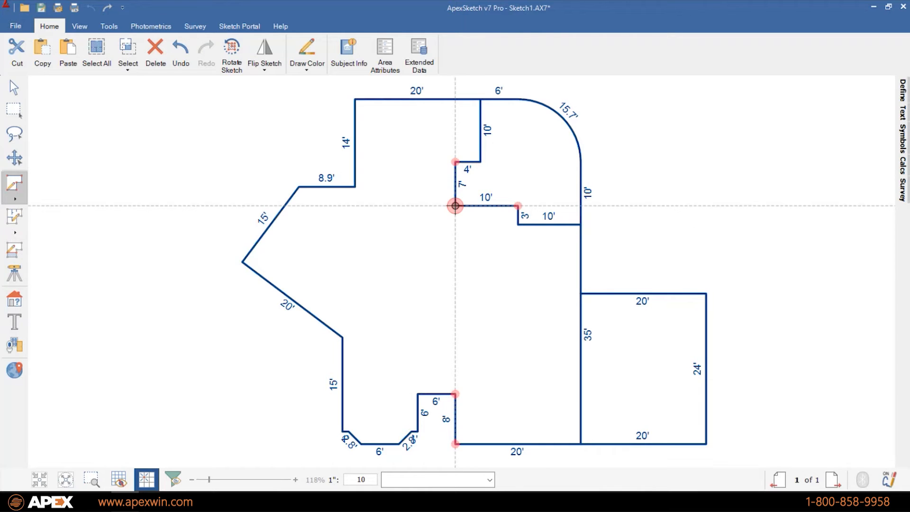
- Draw a dividing wall from the inner corner: 12' down, 6' left, 9' down, 12' left to the angled vertex
left_click(455, 205)
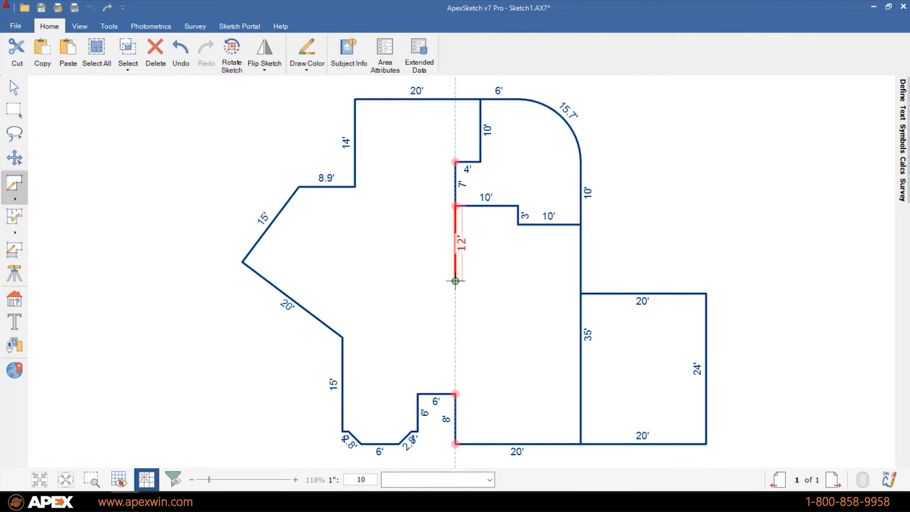
left_click(455, 281)
left_click(418, 281)
left_click(418, 337)
left_click(342, 338)
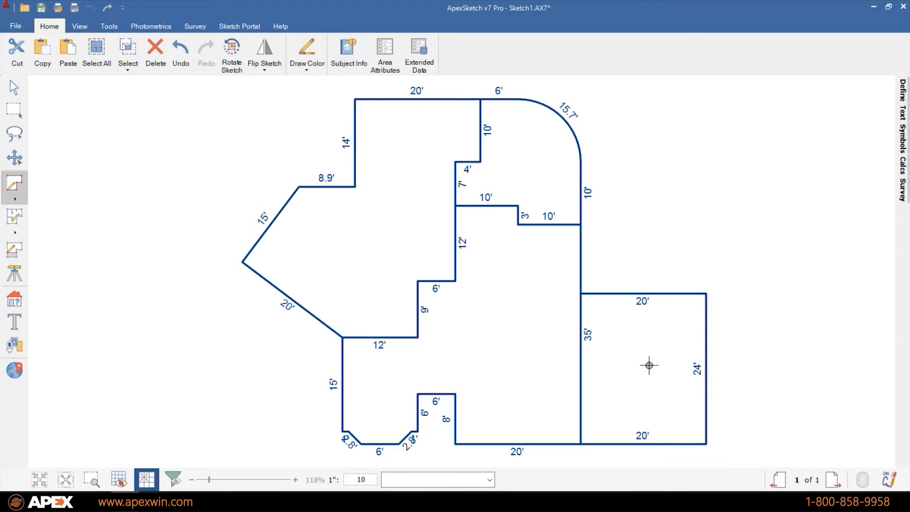
- Define the left and central rooms as GLA1 - First Floor (1909.4 sf) and place its label
left_click(20, 301)
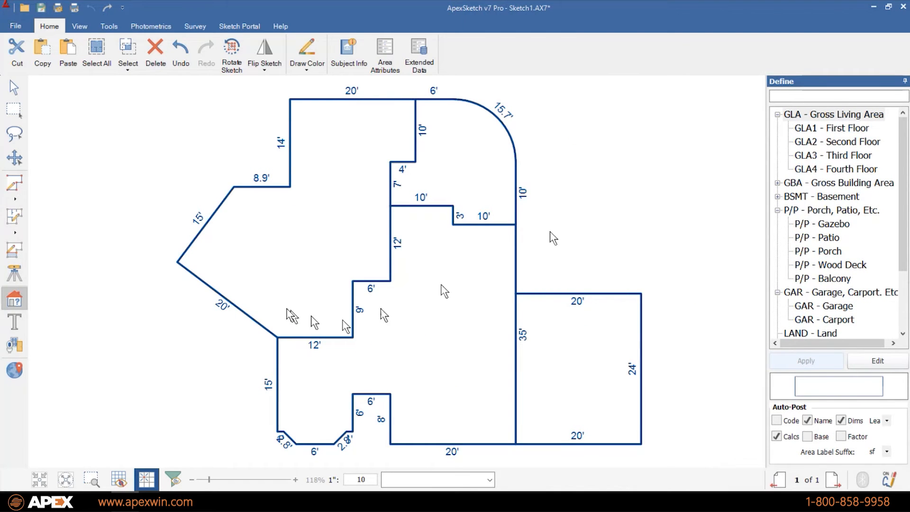
left_click(318, 216)
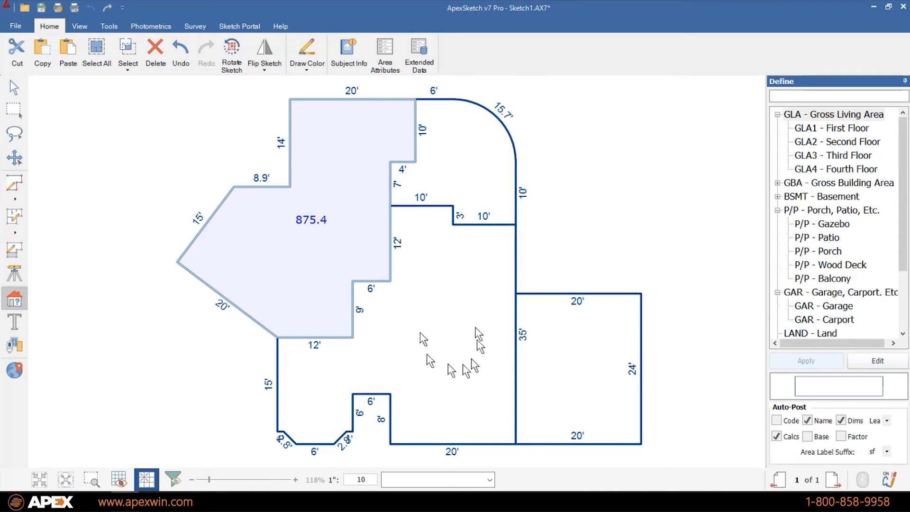
left_click(437, 341)
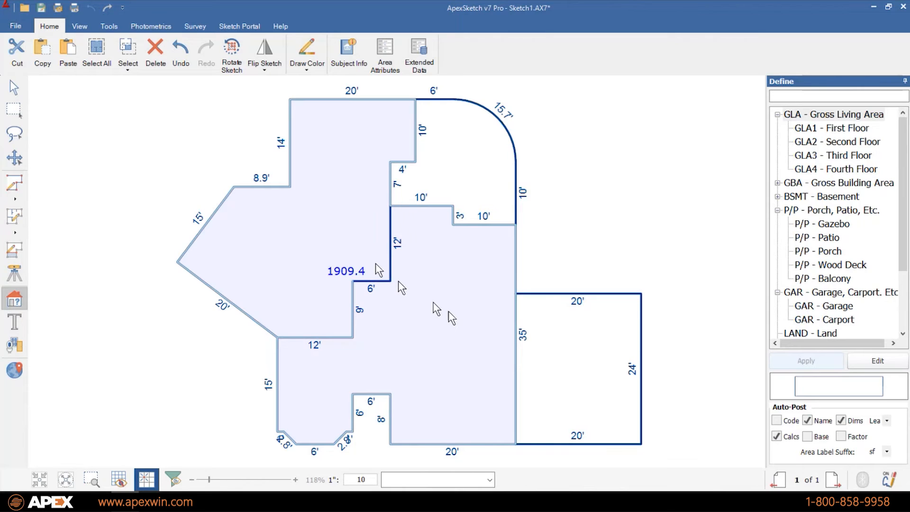
left_click(587, 364)
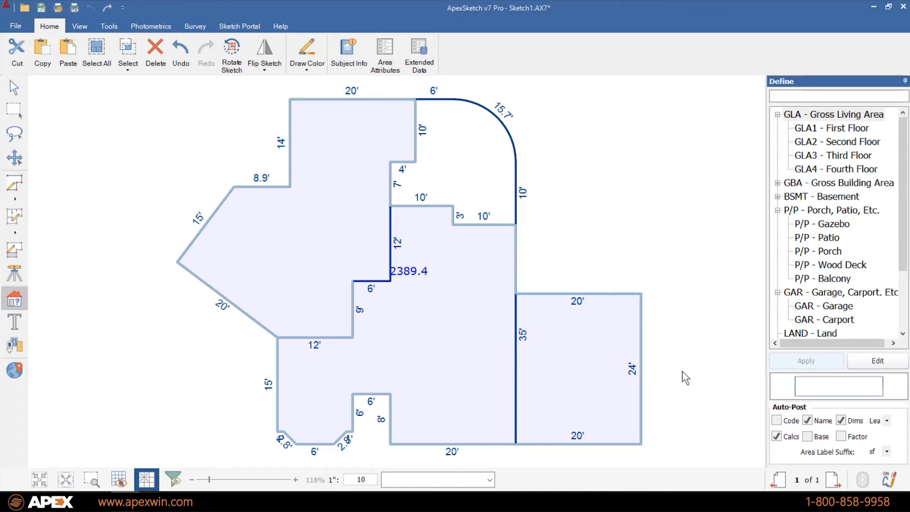
left_click(584, 365)
left_click(584, 365)
left_click(584, 365)
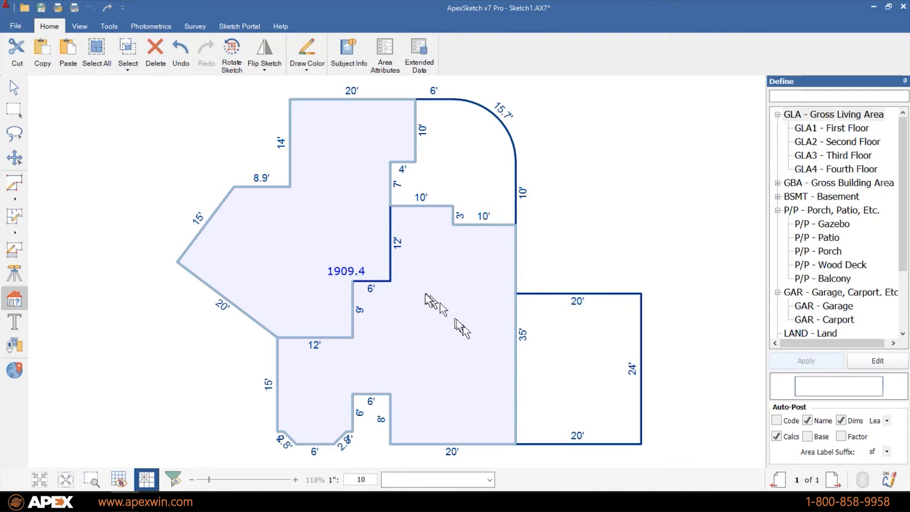
left_click(816, 129)
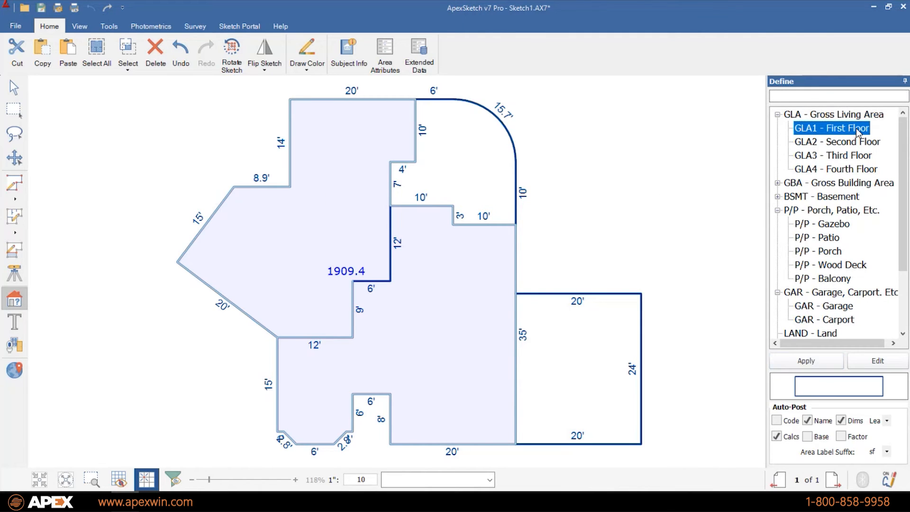
left_click(812, 362)
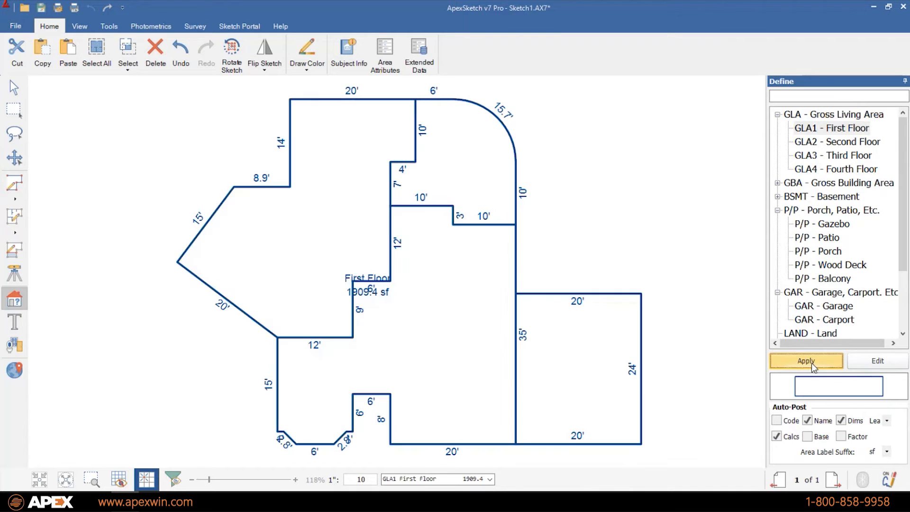
left_click(365, 299)
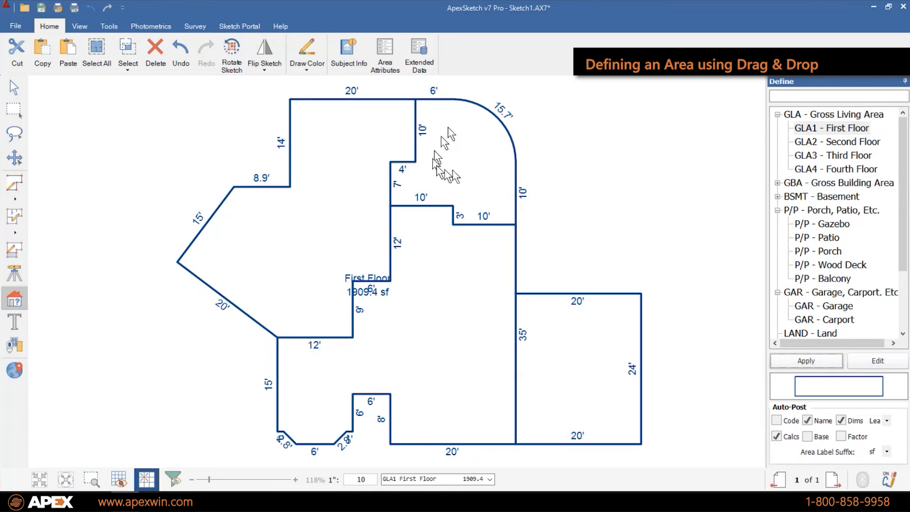
- Assign the rounded top-right shape as Patio and the rectangle as Garage, then pick the lower central room
left_click_drag(808, 237, 455, 143)
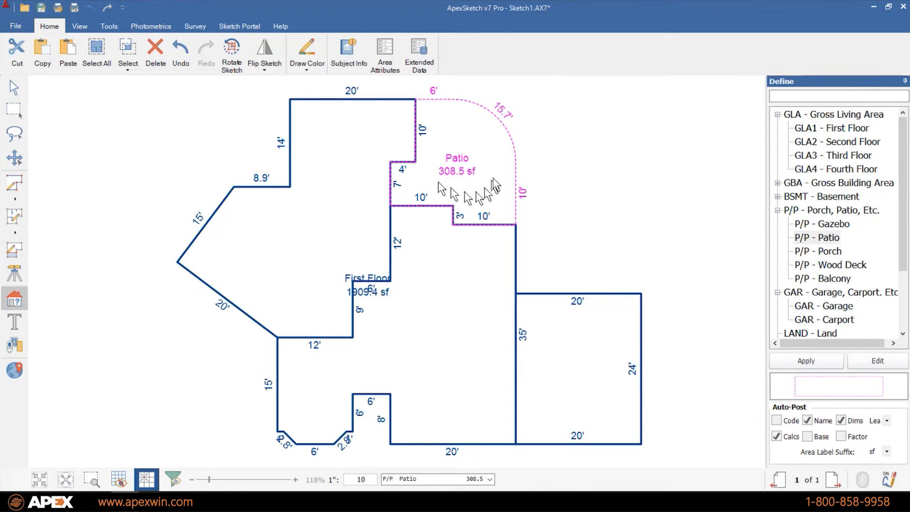
left_click_drag(832, 306, 579, 360)
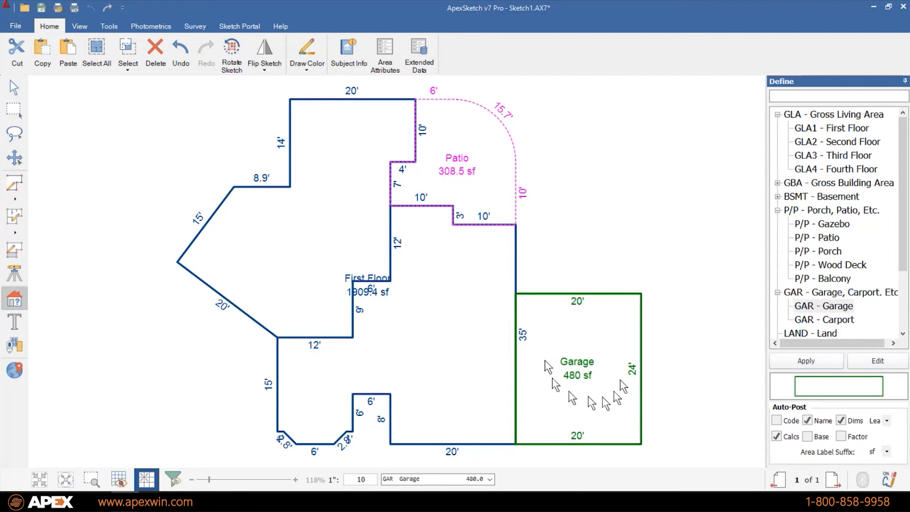
left_click(418, 349)
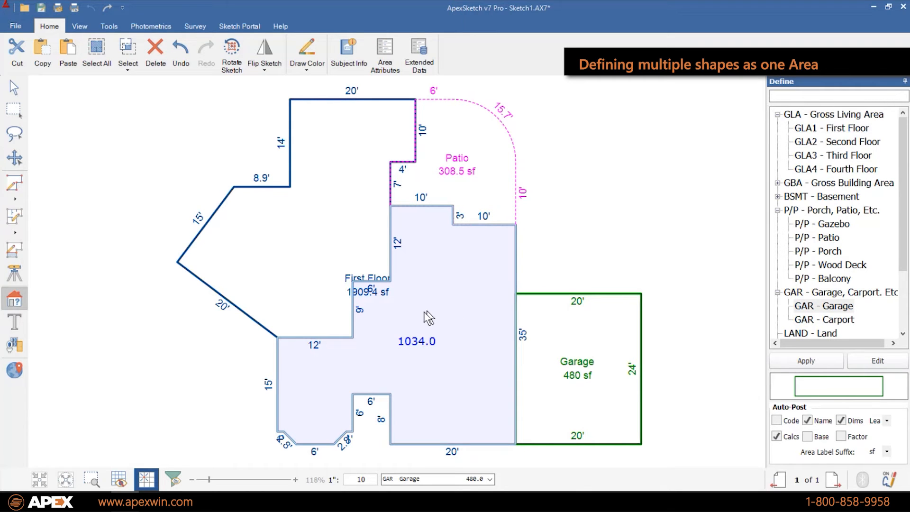
- Combine the lower central room and Garage rectangle into a GLA2 - Second Floor area of 1514 sf
left_click(605, 372, "ctrl")
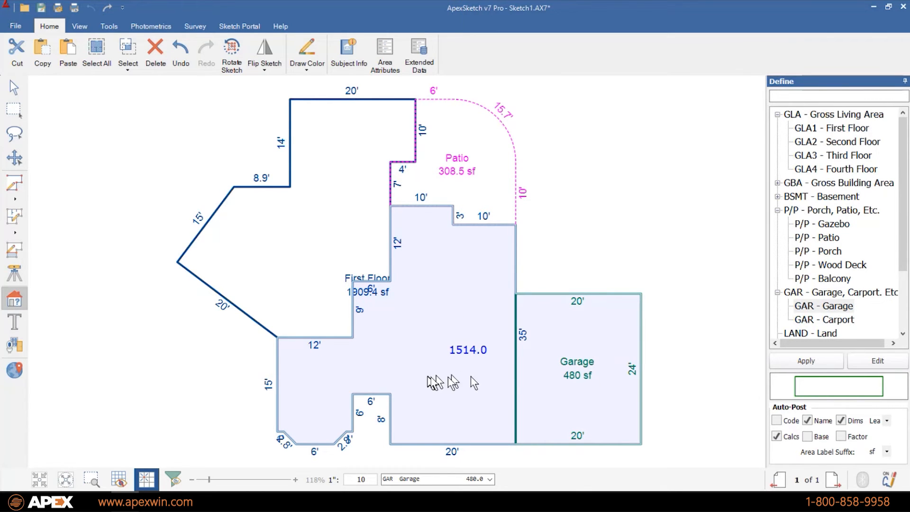
left_click(834, 142)
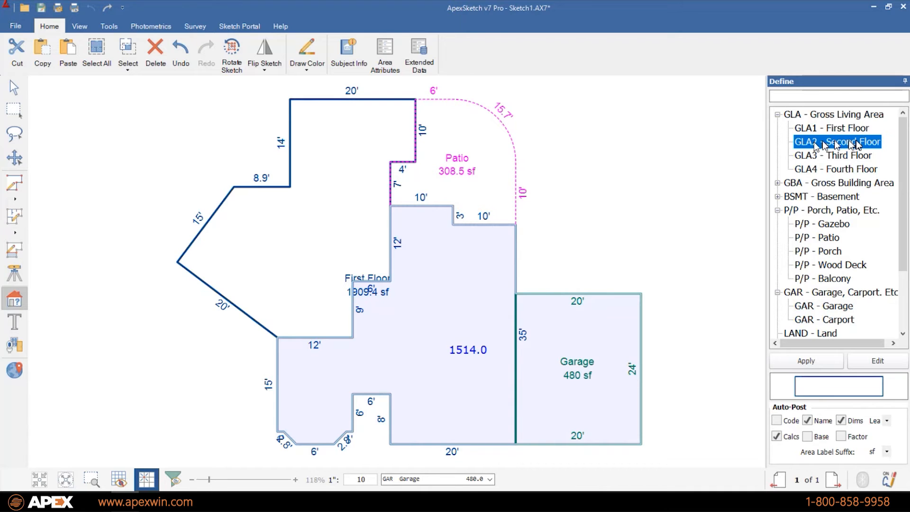
left_click(806, 363)
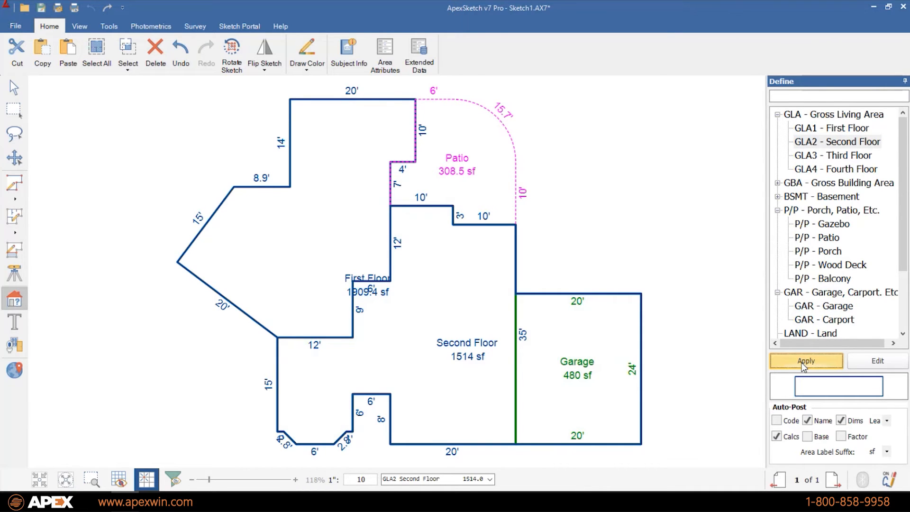
left_click(15, 88)
- Move the Second Floor area up and to the right, beside the First Floor plan
mouse_move(778, 219)
left_mouse_down()
mouse_move(670, 203)
mouse_move(570, 216)
left_mouse_up()
left_click(334, 393)
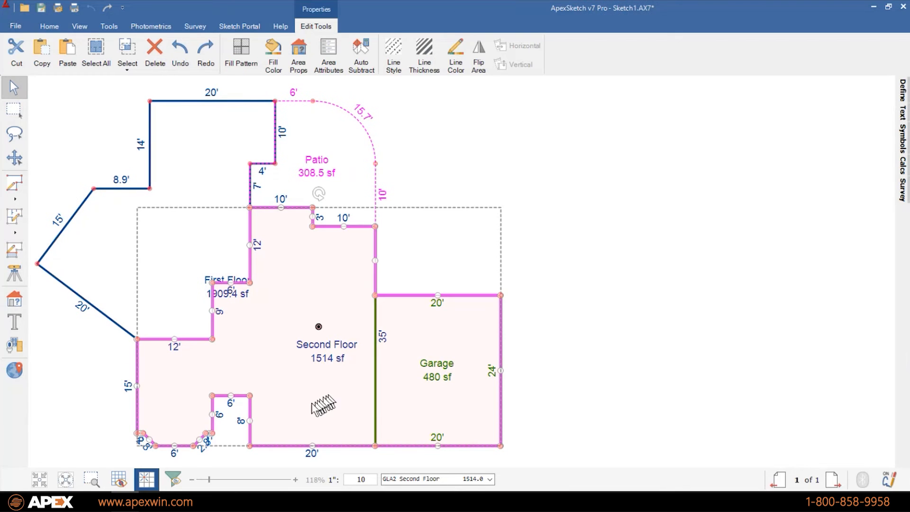
left_click_drag(319, 405, 599, 204)
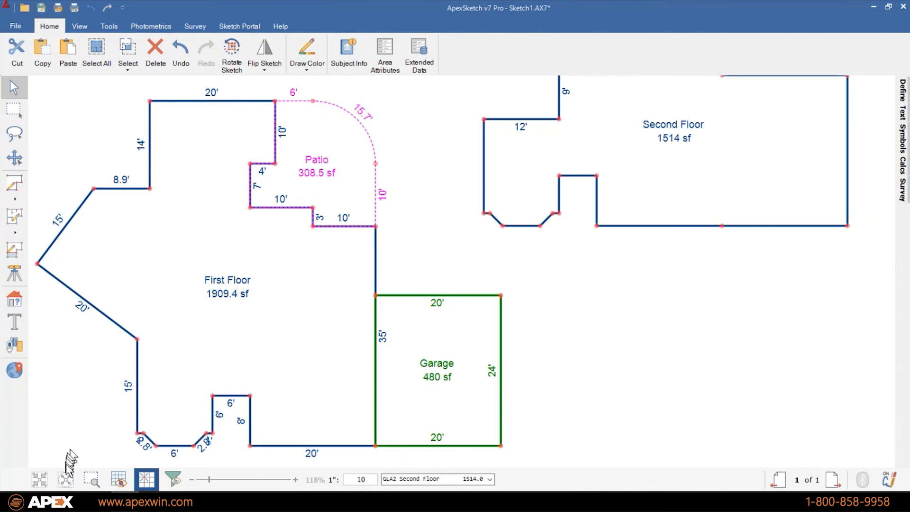
left_click(66, 479)
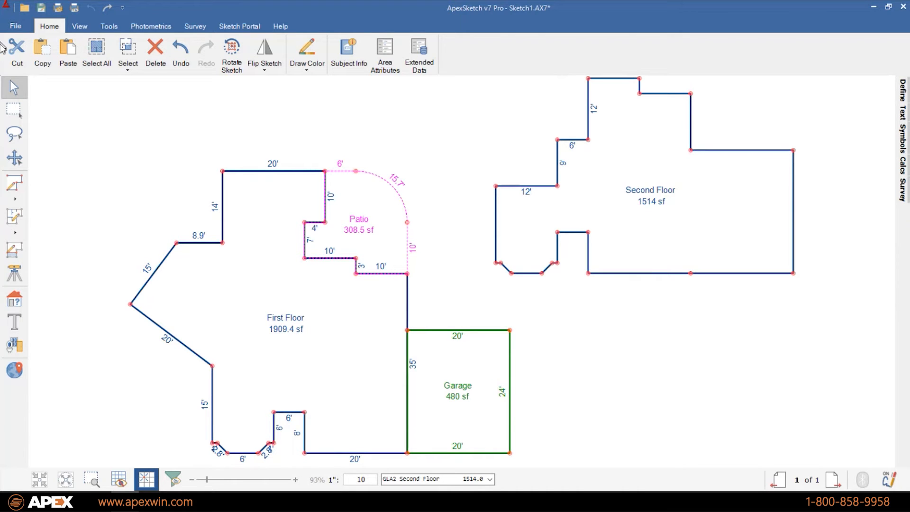
- Toggle dimension labels on all Second Floor walls with Ctrl+F10, then deselect the area
left_click(623, 160)
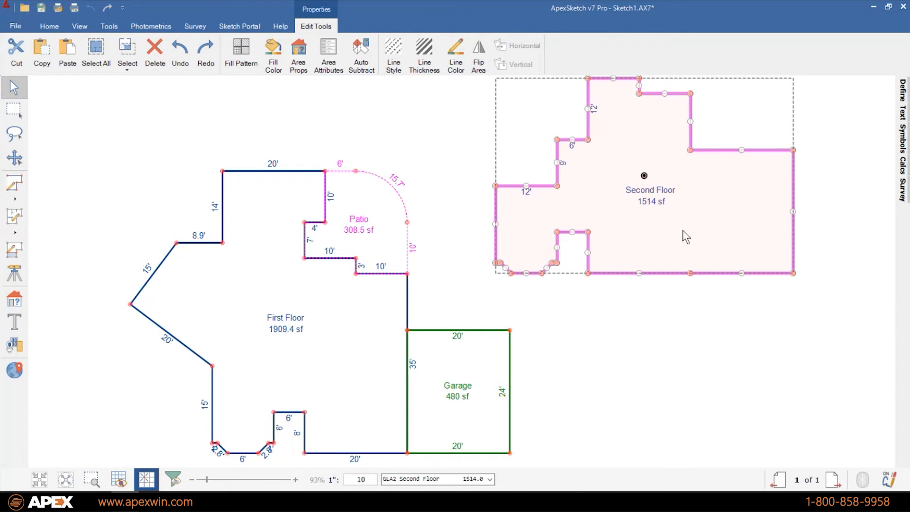
key("ctrl+F10")
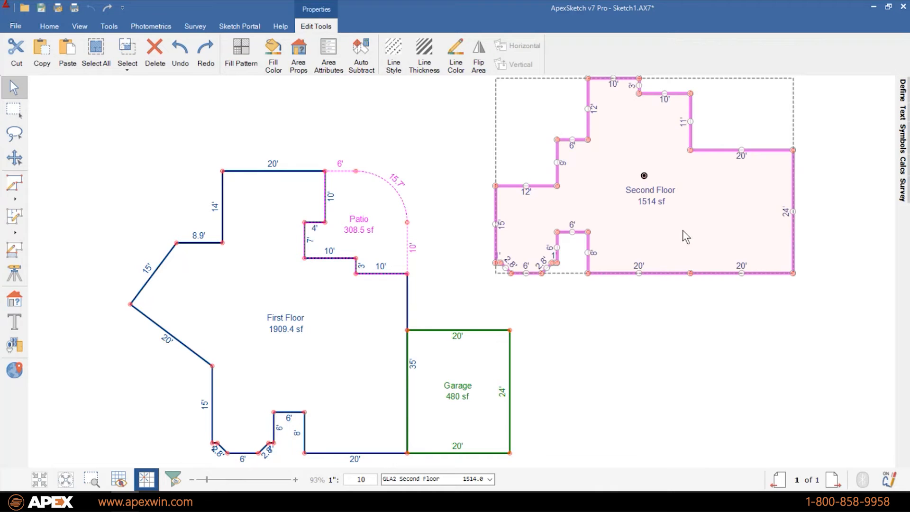
key("ctrl+F10")
key("ctrl+F10")
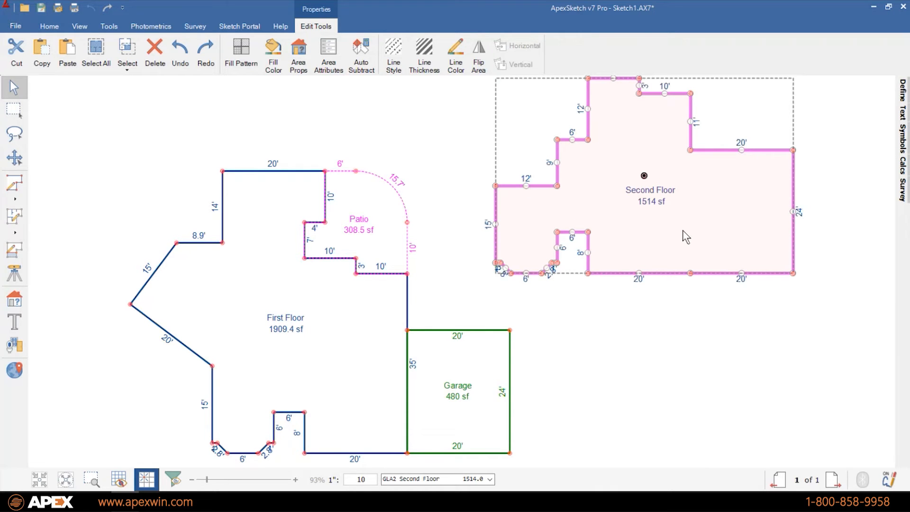
left_click(722, 382)
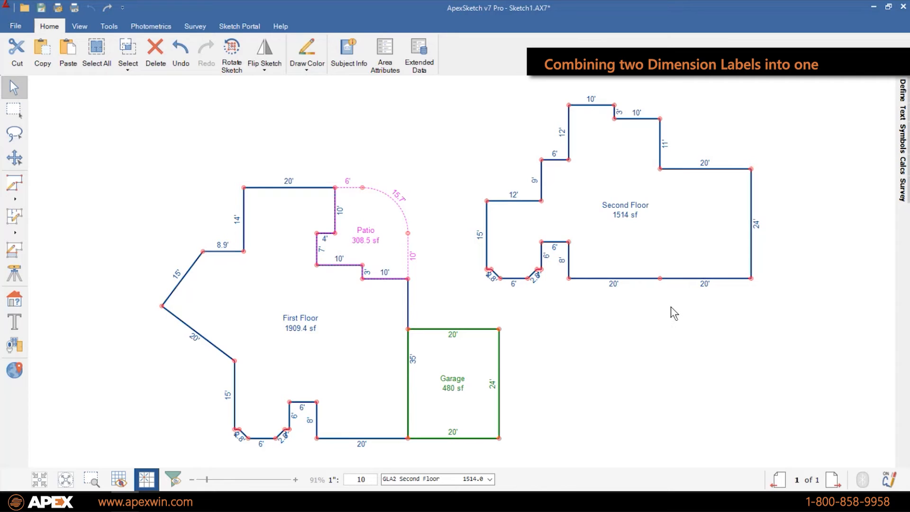
- Delete the middle vertex of the Second Floor's bottom edge, leaving one 40' wall
left_click(659, 279)
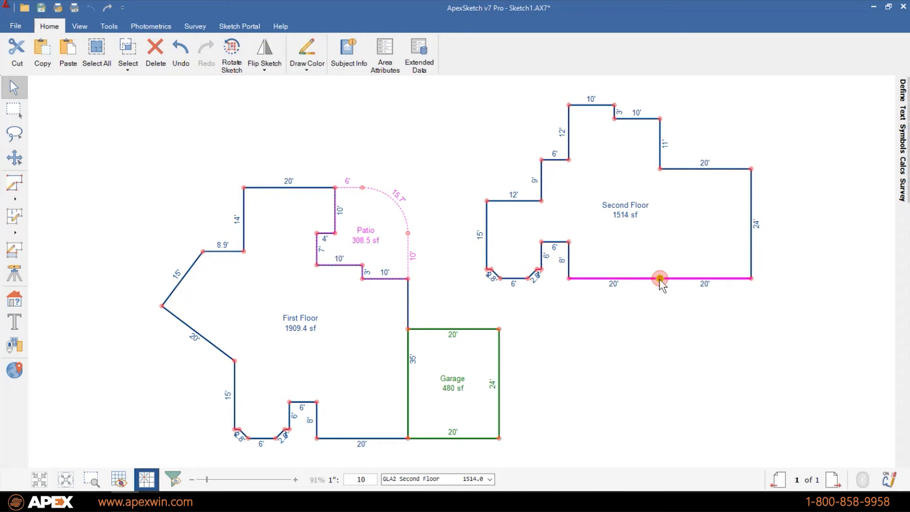
key("Delete")
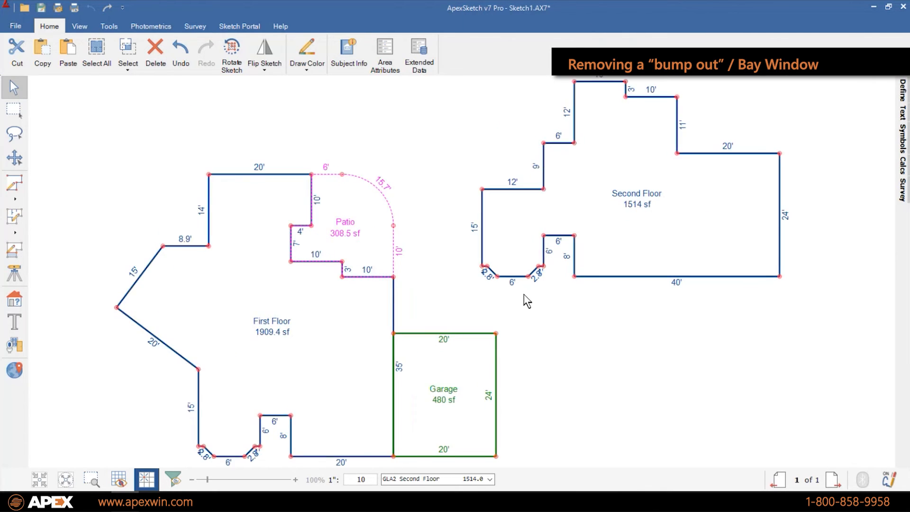
- Delete the four bay-window vertices so the lower-left wall becomes one straight 12' wall
scroll(525, 302, "up", 4)
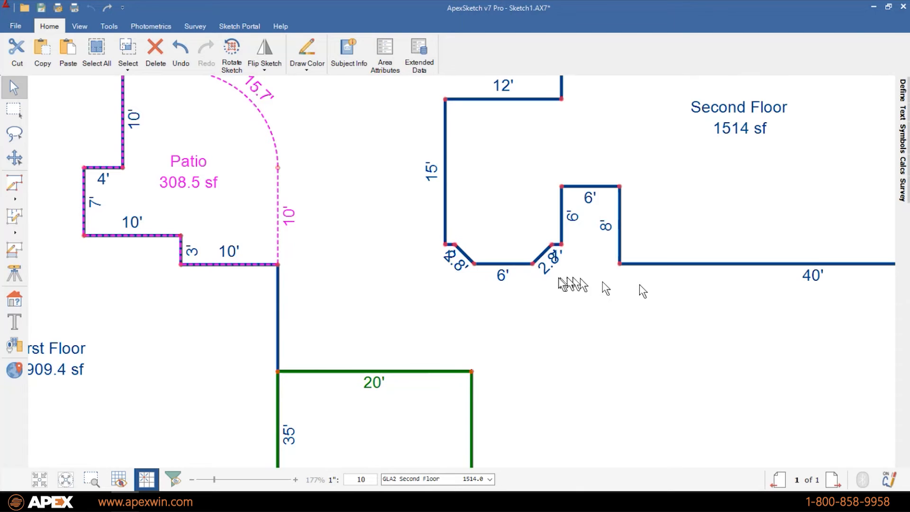
left_click(533, 264)
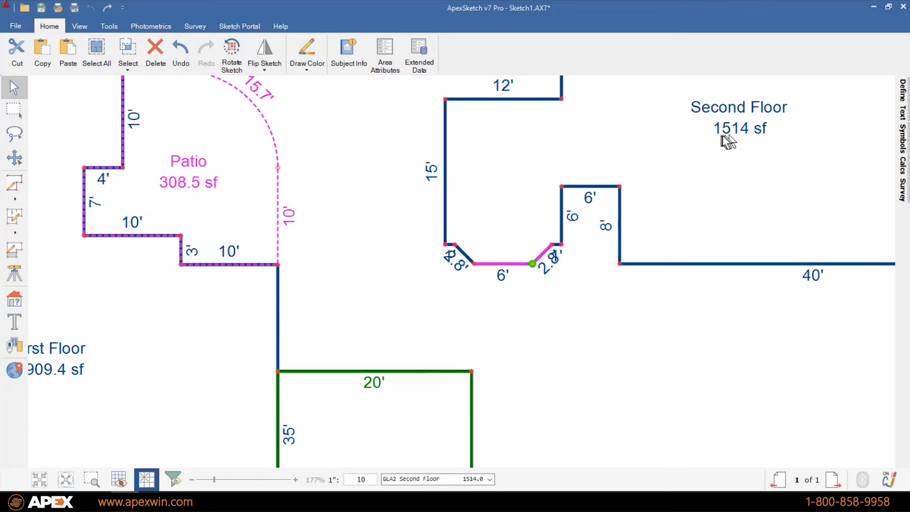
key("Delete")
left_click(473, 263)
key("Delete")
left_click(552, 245)
key("Delete")
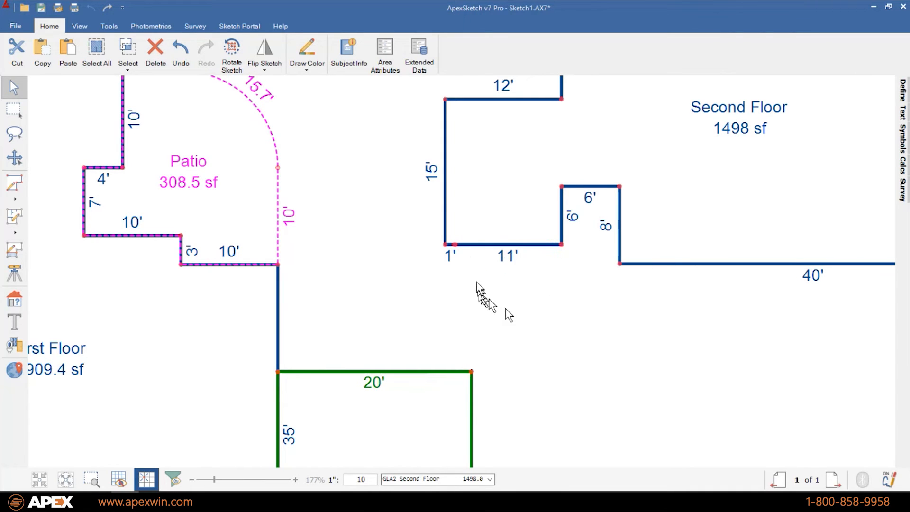
left_click(455, 244)
key("Delete")
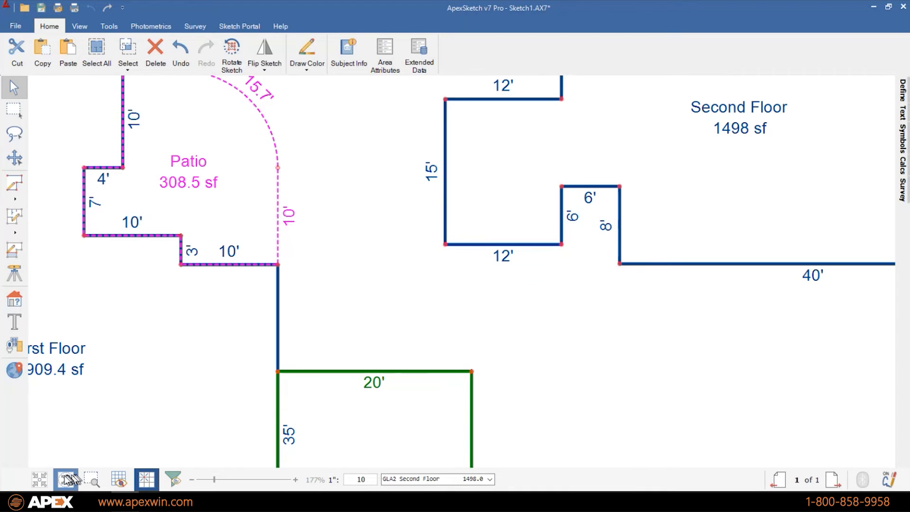
left_click(67, 480)
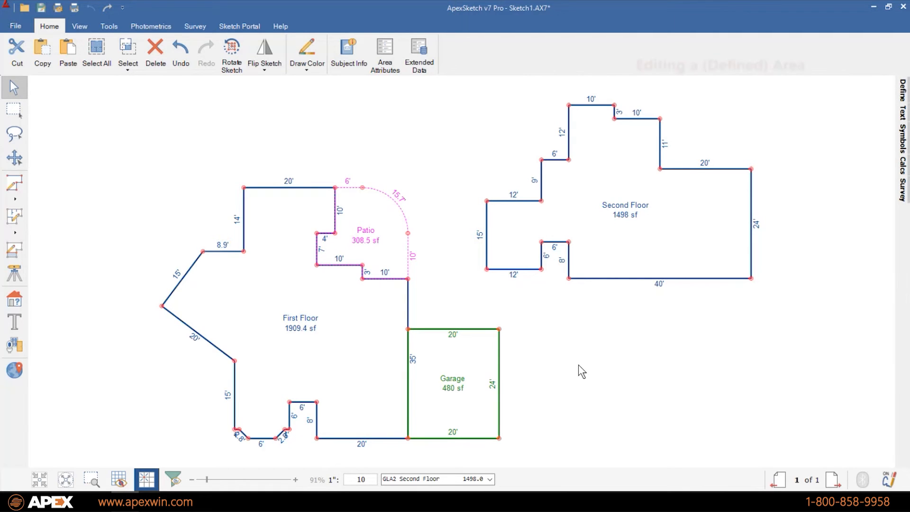
- Shift the Second Floor's right 24' wall 10' left, bringing the area to 1258 sf
left_click(680, 220)
left_click(661, 386)
left_click(751, 223)
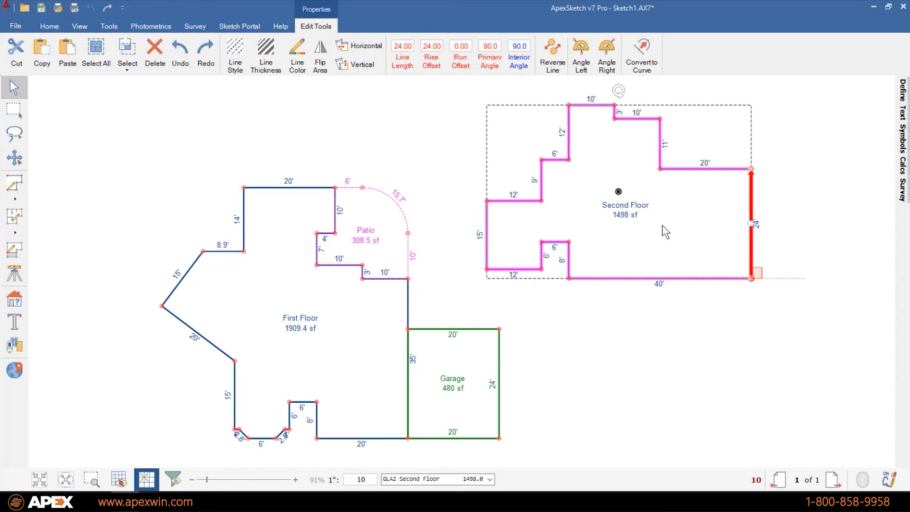
key("Left")
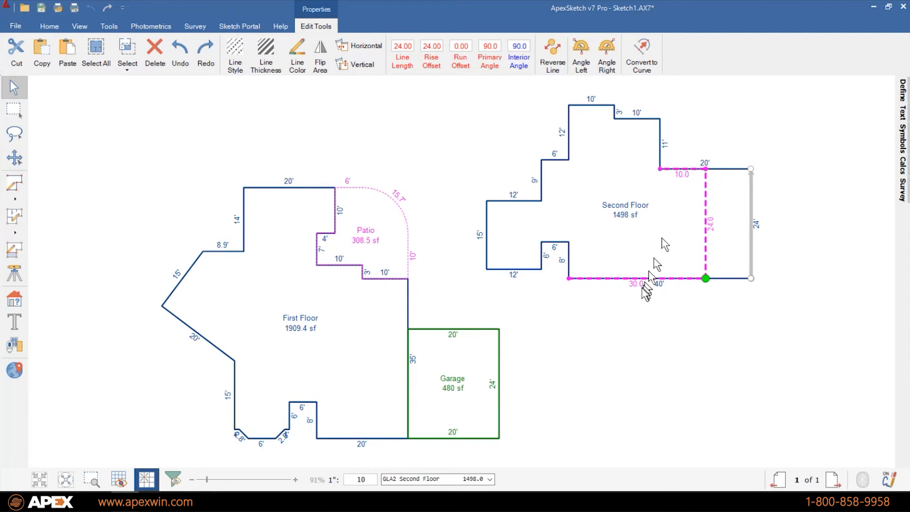
left_click(623, 230)
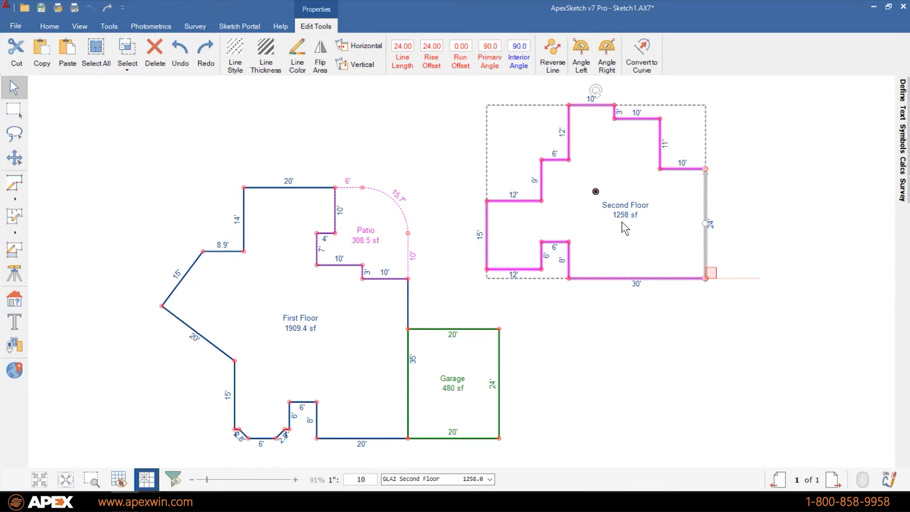
key("Escape")
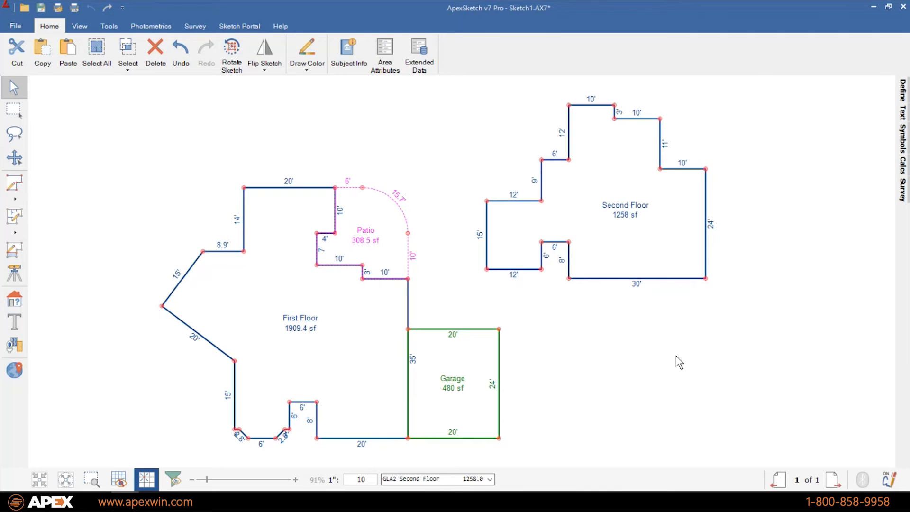
- Lasso the upper Patio and First Floor walls and nudge them so the Patio becomes 288.5 sf
left_click(368, 271)
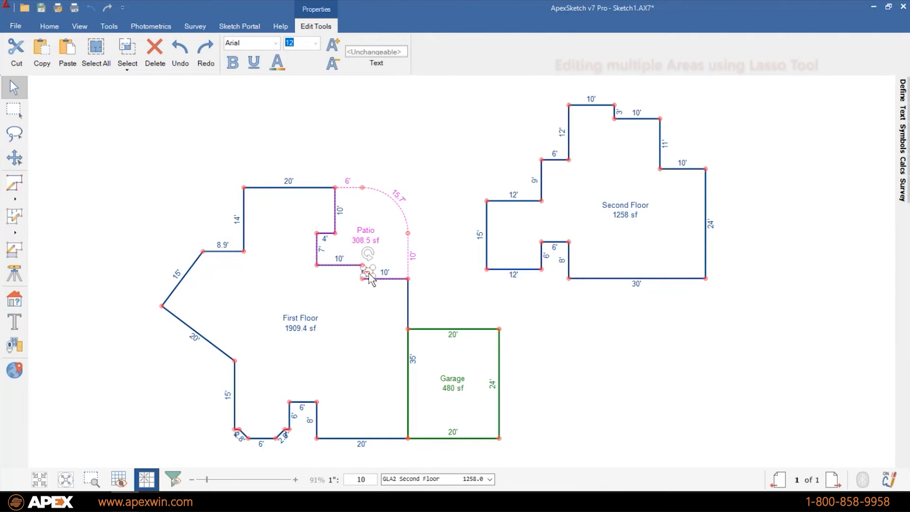
key("Tab")
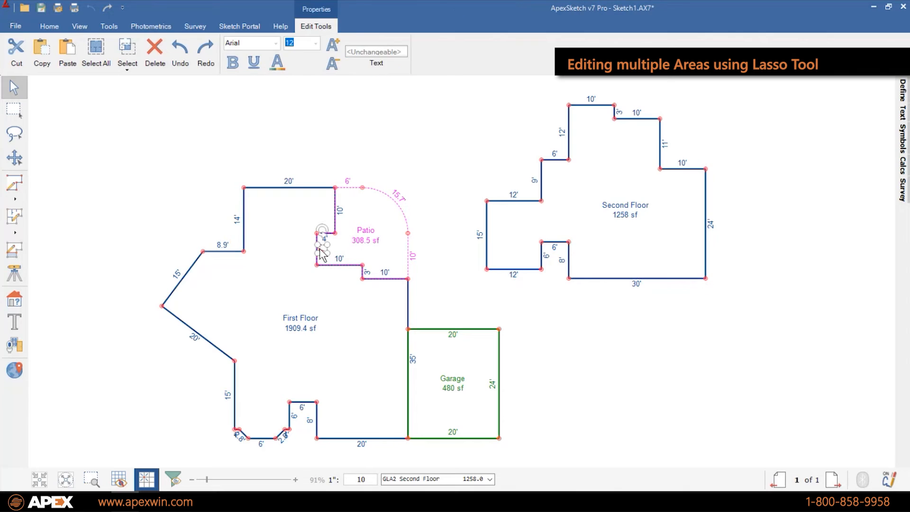
left_click(455, 301)
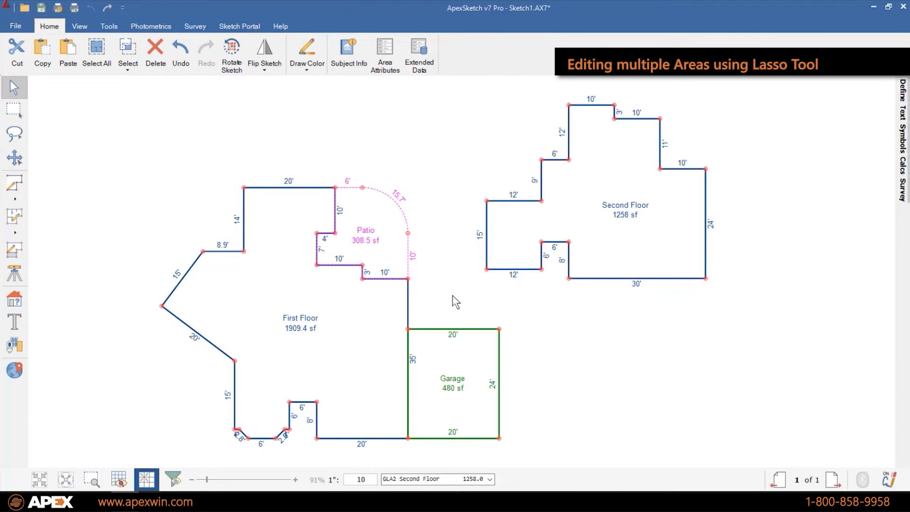
key("l")
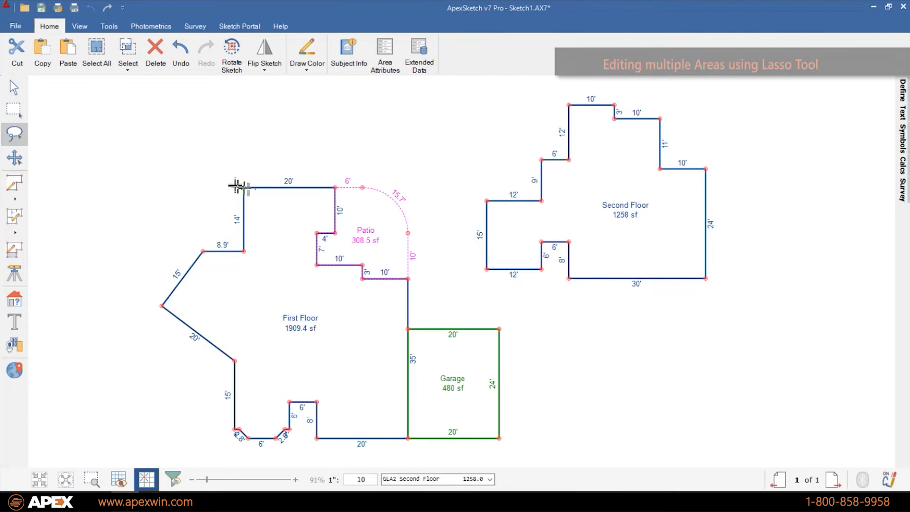
left_click(318, 232)
mouse_move(230, 186)
left_mouse_down()
mouse_move(267, 227)
mouse_move(424, 255)
mouse_move(440, 218)
mouse_move(436, 146)
mouse_move(386, 100)
mouse_move(314, 95)
left_mouse_up()
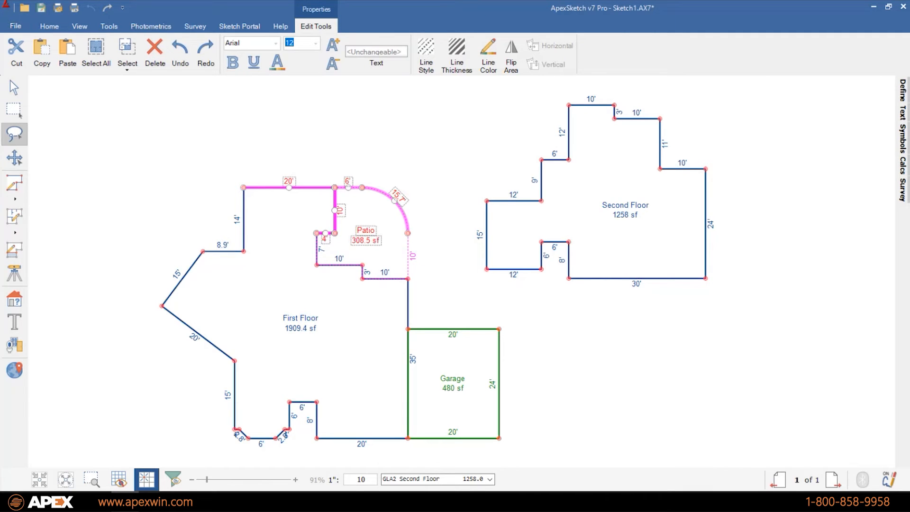
left_click(315, 233)
left_click(334, 233)
key("Escape")
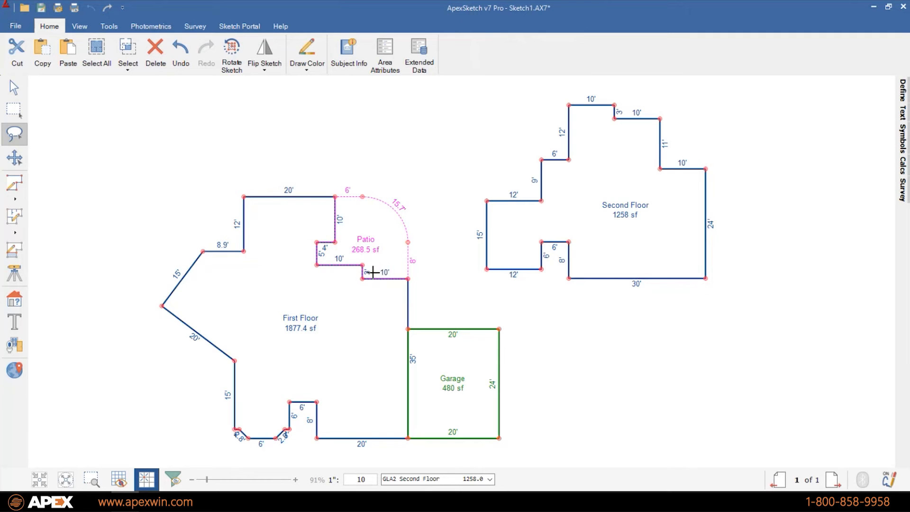
mouse_move(418, 271)
left_mouse_down()
mouse_move(308, 270)
mouse_move(227, 221)
mouse_move(446, 127)
left_mouse_up()
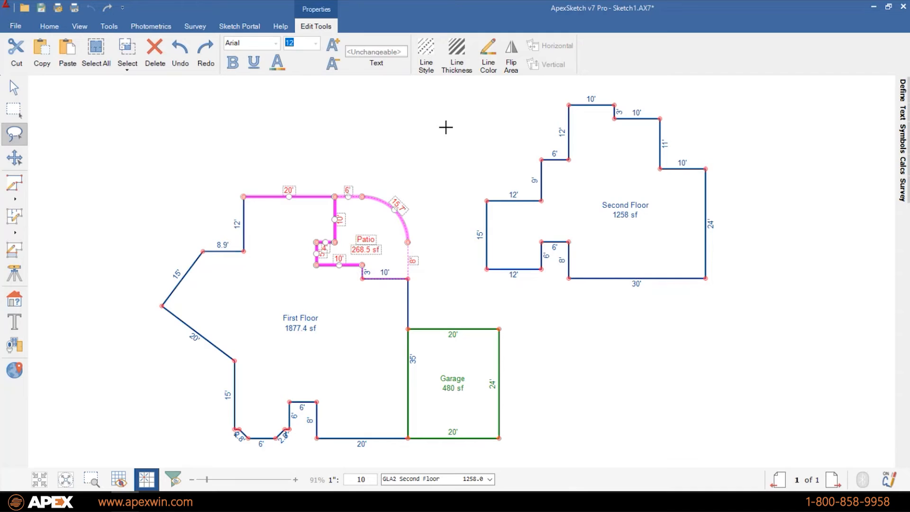
key("Up")
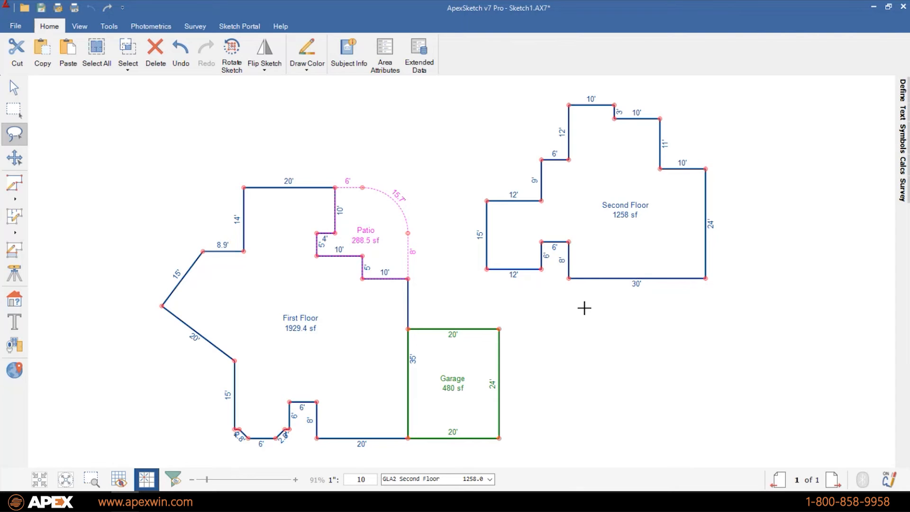
left_click(14, 87)
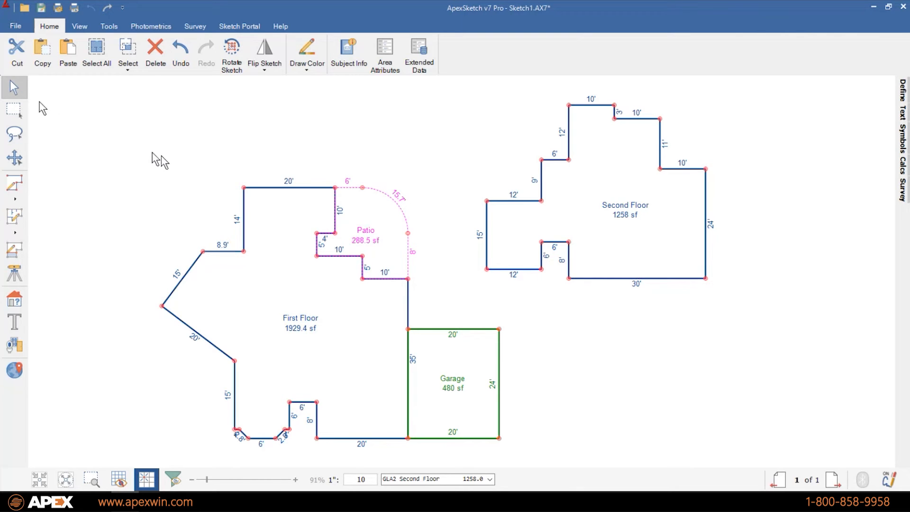
- Move the Second Floor name and 1258 sf labels higher inside its outline
left_click(631, 206)
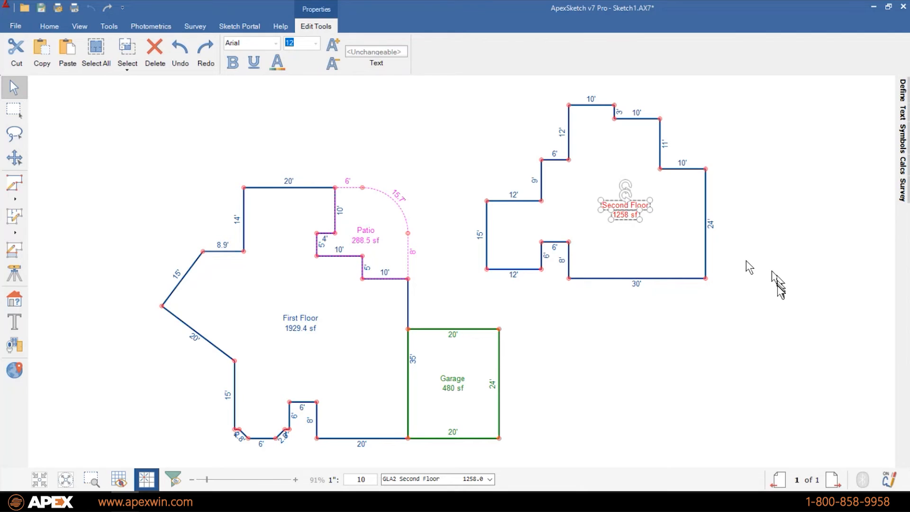
left_click(778, 297)
left_click(622, 211)
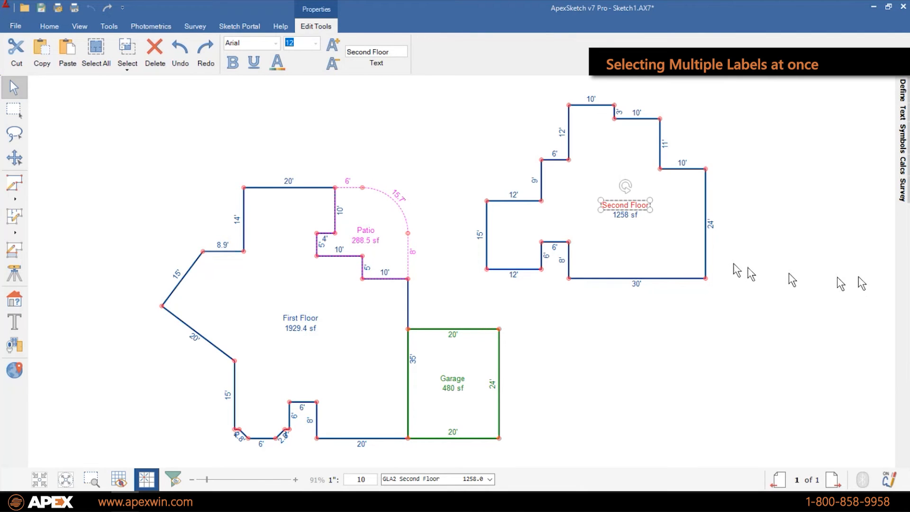
left_click(625, 214, "ctrl")
left_click(828, 317)
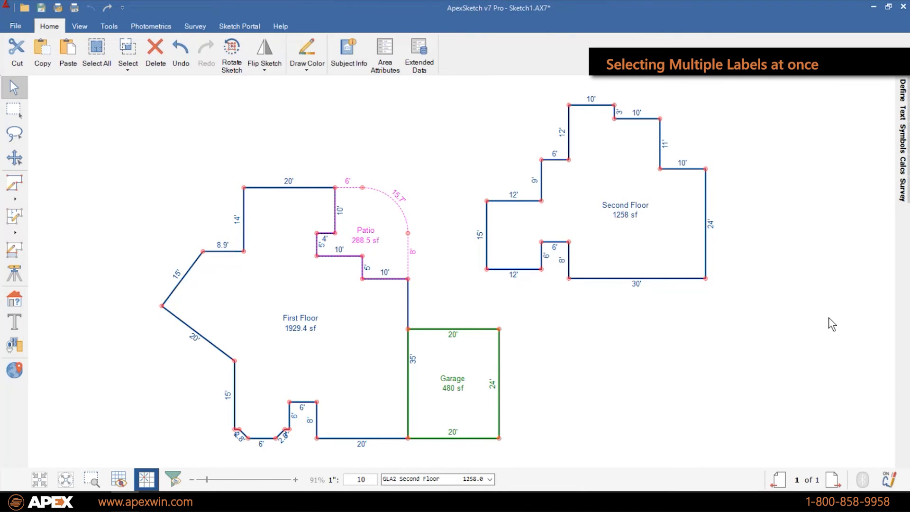
left_click(642, 208)
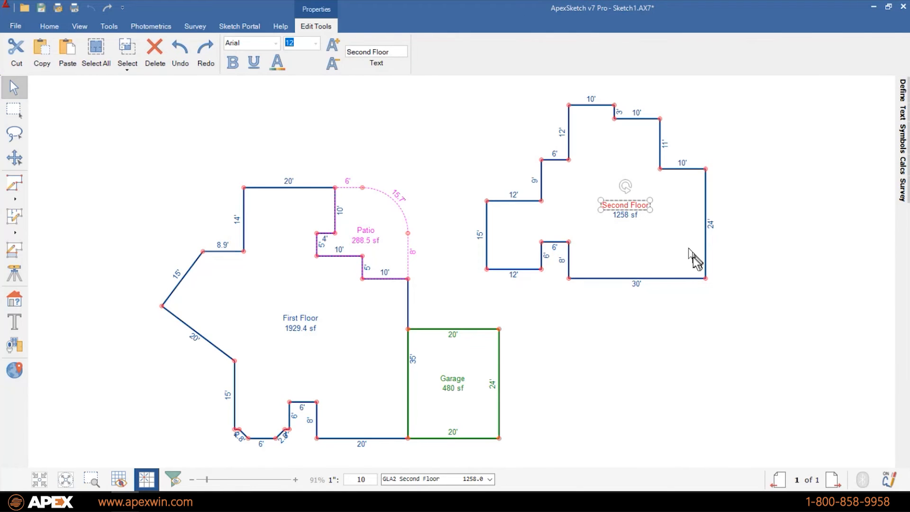
left_click(627, 217, "ctrl")
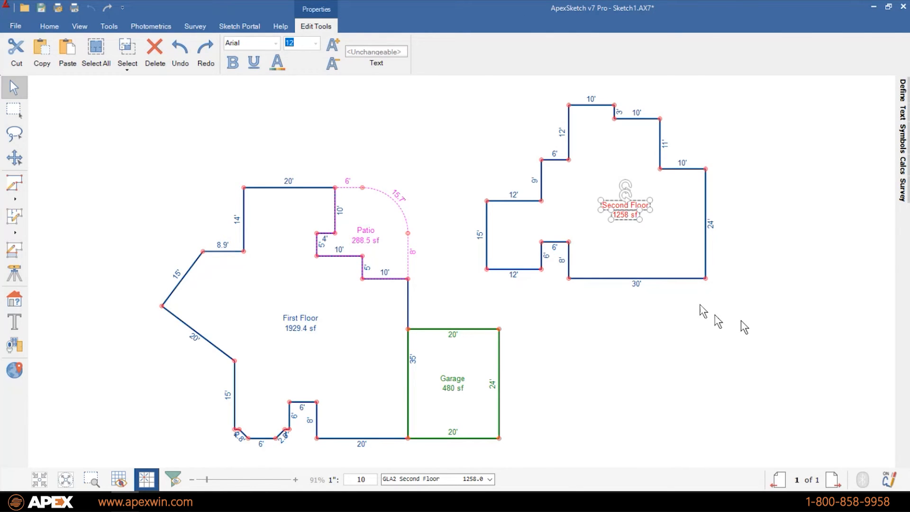
left_click_drag(626, 215, 619, 163)
left_click(777, 374)
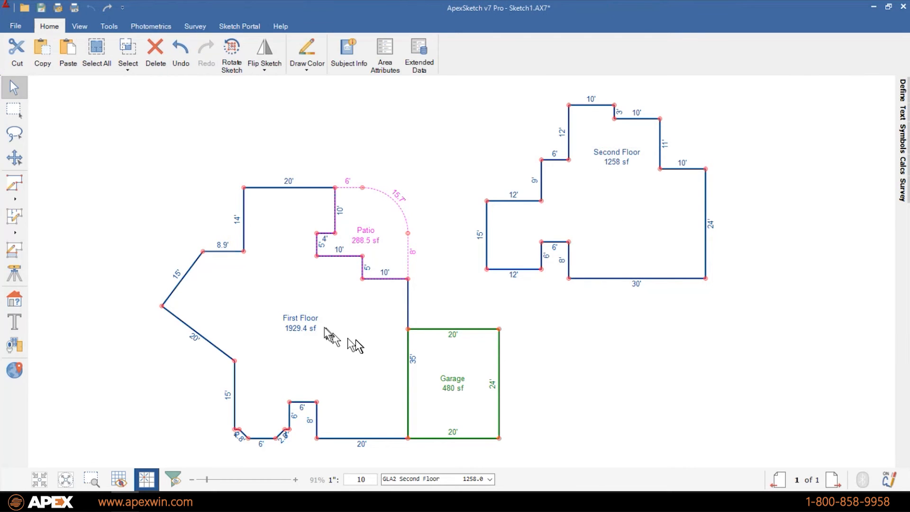
- Move the First Floor name and 1929.4 sf labels up and to the left
left_click(303, 319)
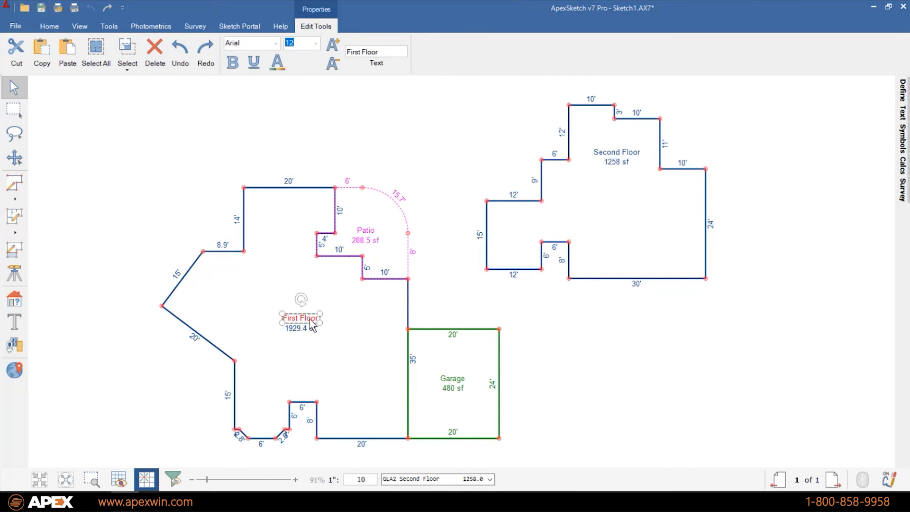
left_click(307, 330, "shift")
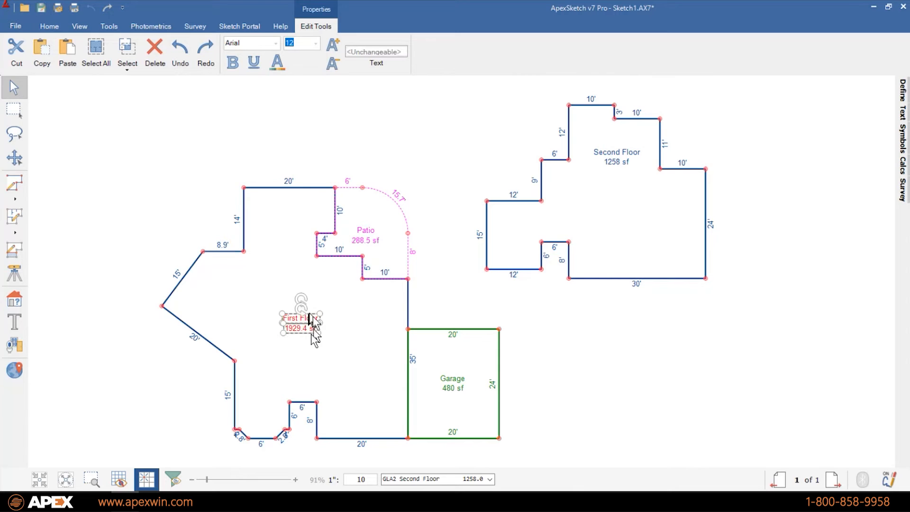
left_click_drag(307, 332, 249, 311)
left_click(730, 420)
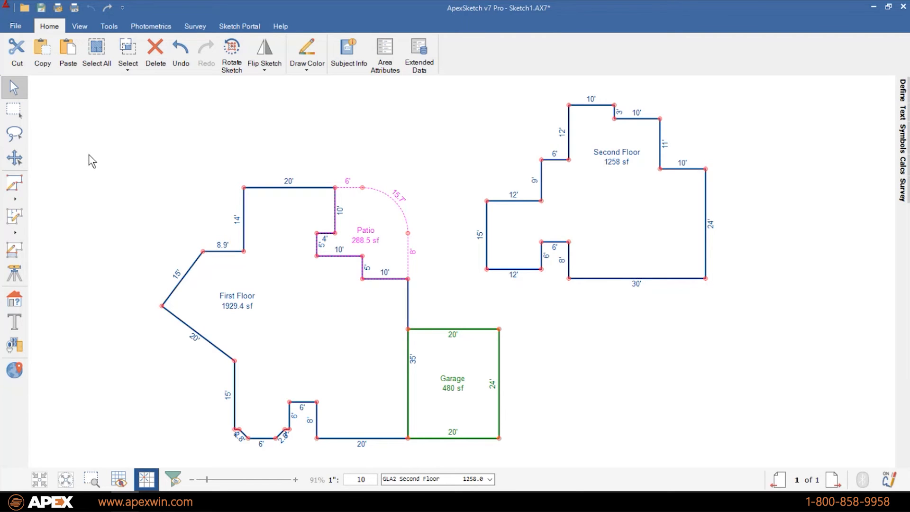
- Draw a 12' by 8' QuickShape rectangle inside the Second Floor
left_click(11, 185)
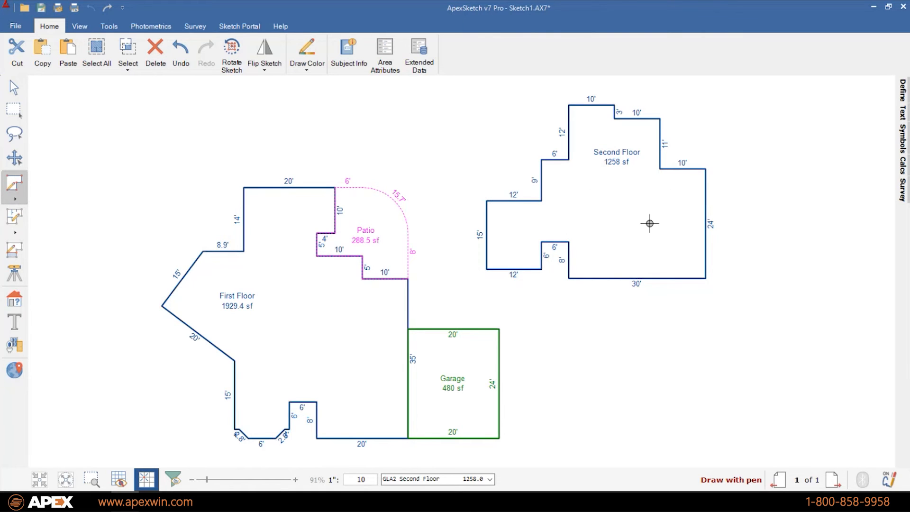
left_click(16, 200)
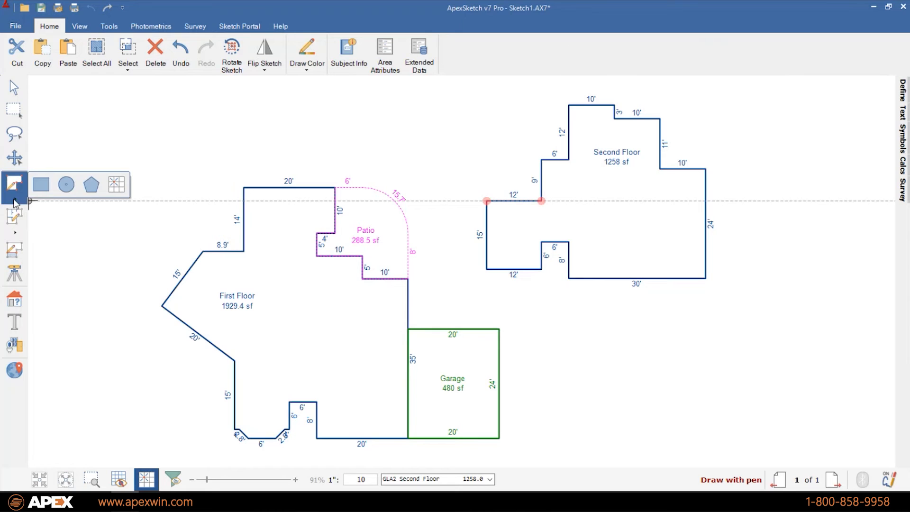
left_click(46, 191)
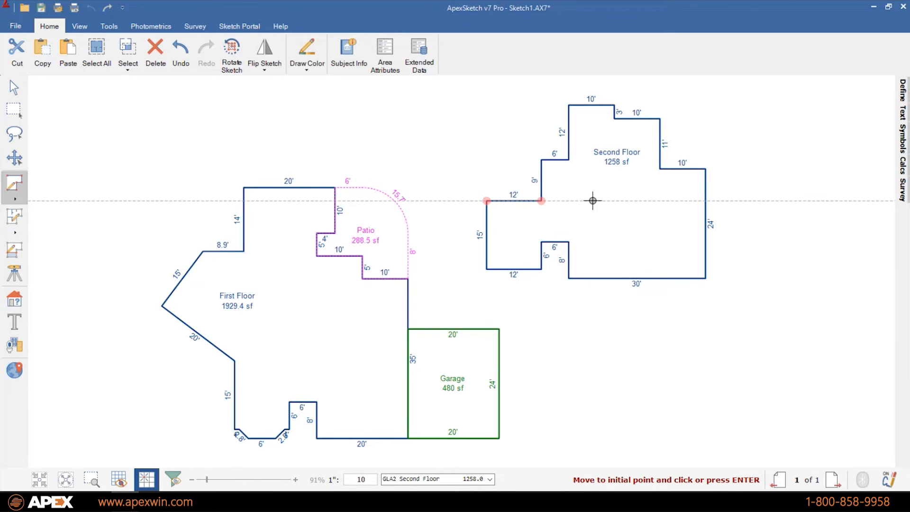
left_click(592, 200)
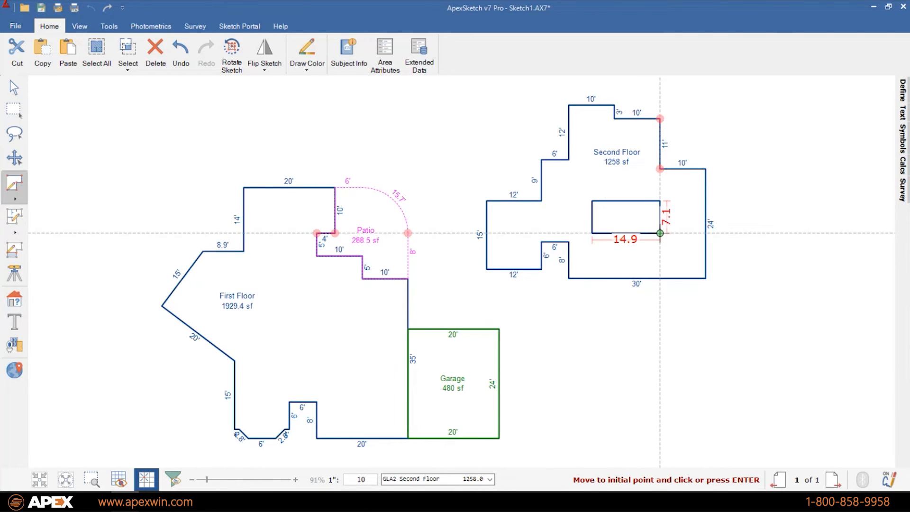
left_click(661, 233)
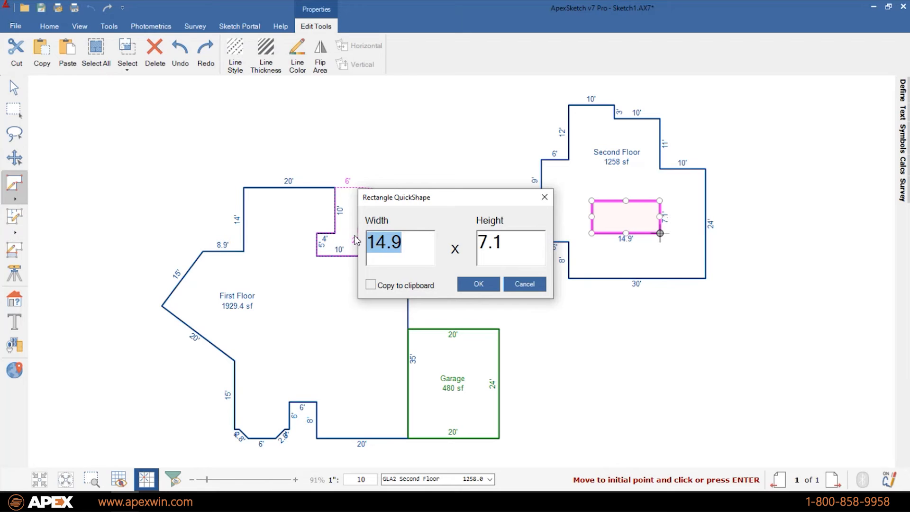
type("12")
key("Tab")
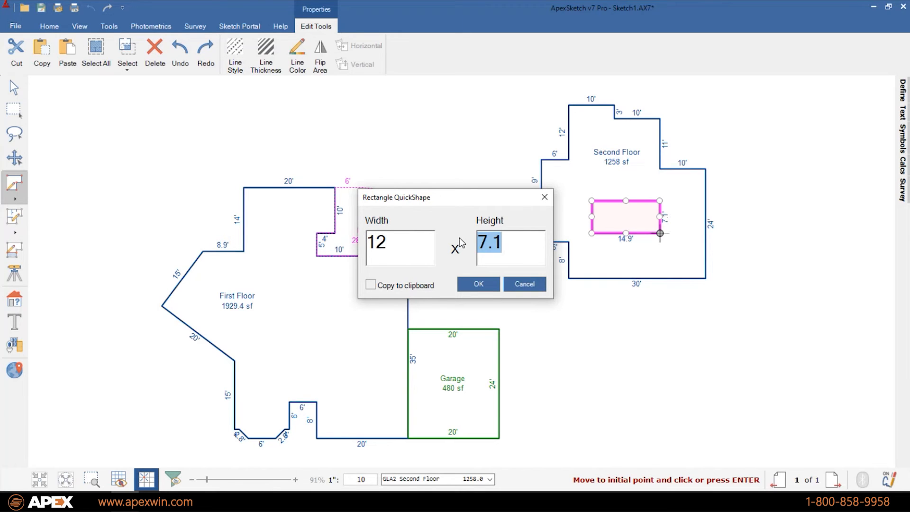
type("8")
left_click(477, 284)
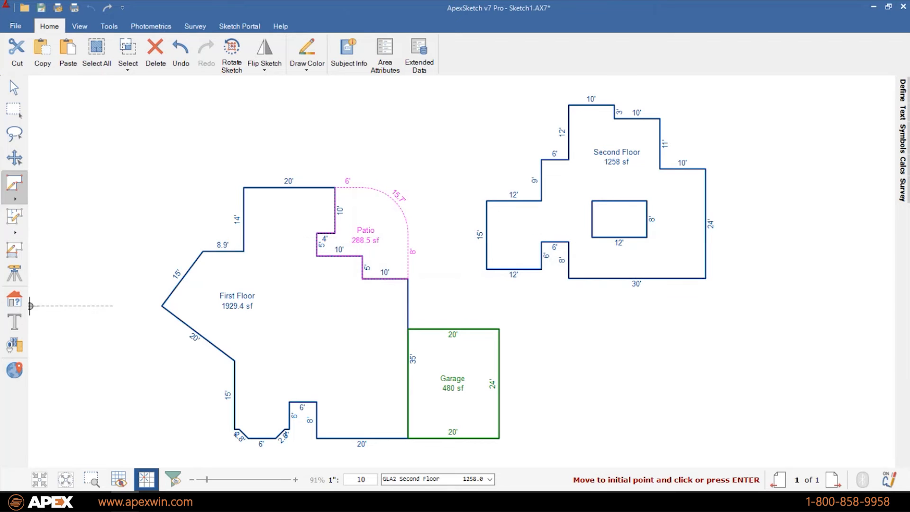
- Define the new rectangle as an OTH - Open area of 96 sf
left_click(14, 298)
scroll(837, 223, "down", 2)
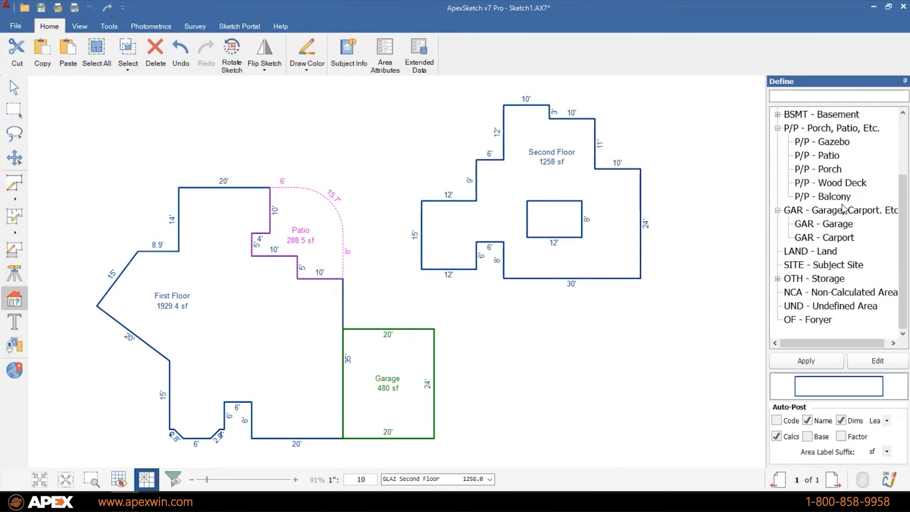
left_click(777, 279)
left_click_drag(827, 306, 555, 219)
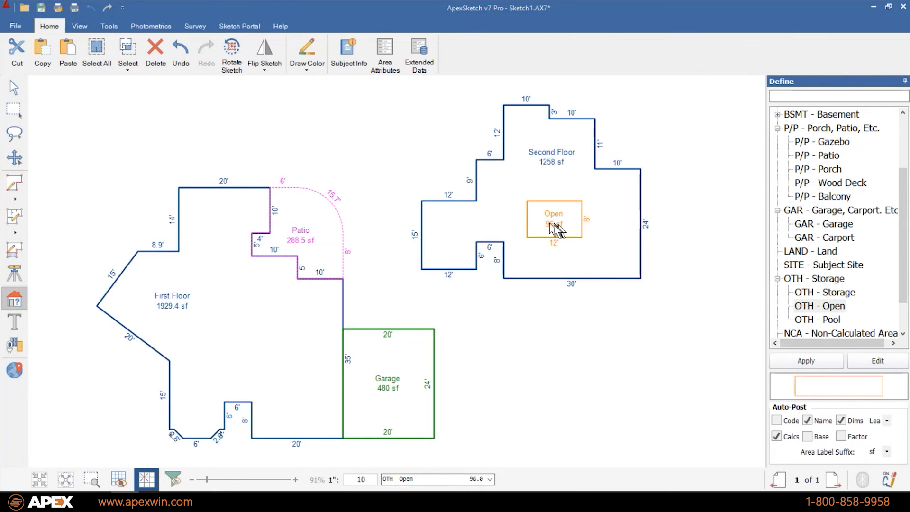
left_click(15, 303)
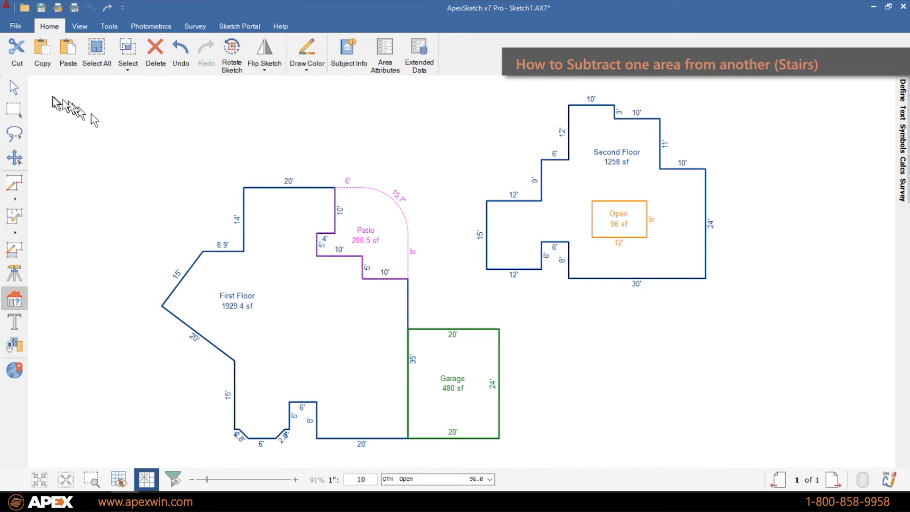
left_click(20, 91)
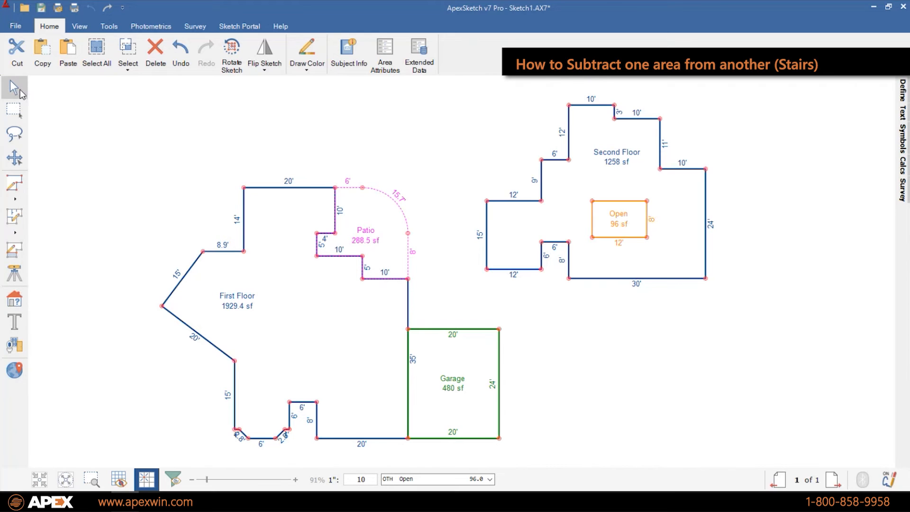
- Auto Subtract the 96 sf Open rectangle from GLA2 Second Floor, leaving 1162 sf
left_click(638, 226)
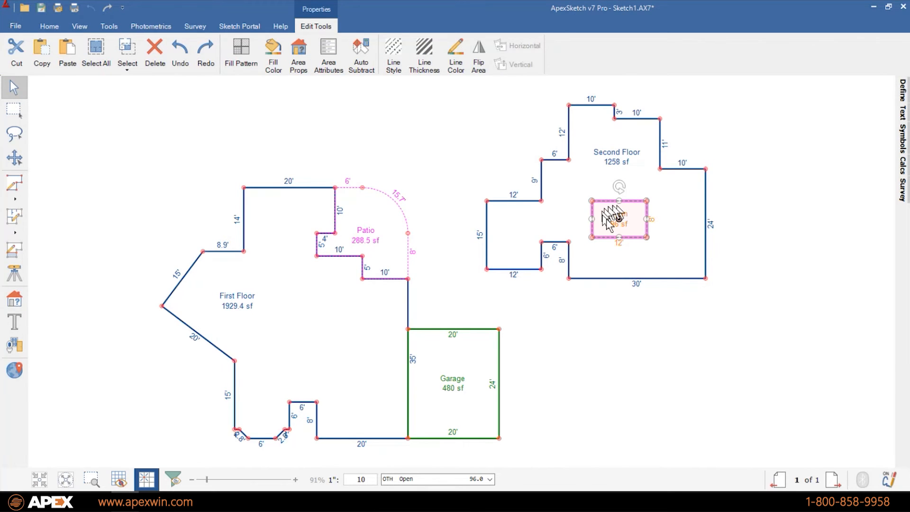
left_click(361, 54)
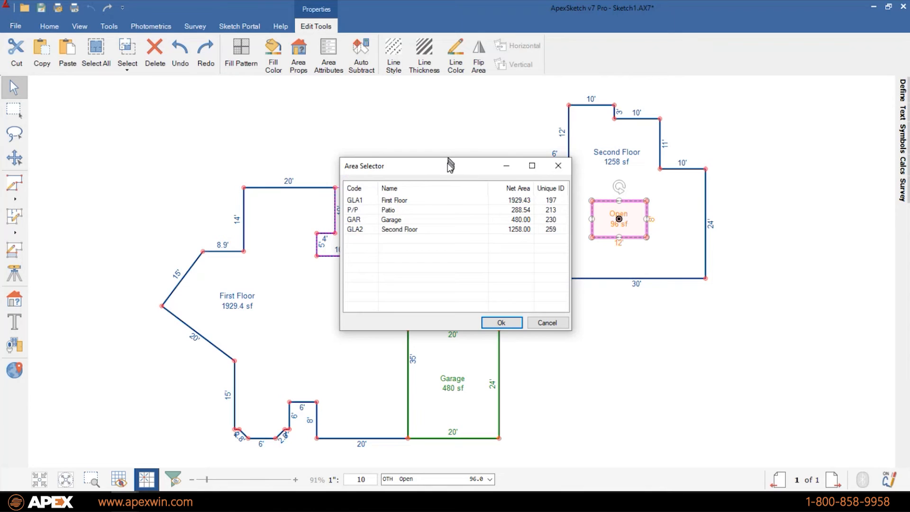
left_click_drag(450, 165, 421, 146)
left_click(377, 211)
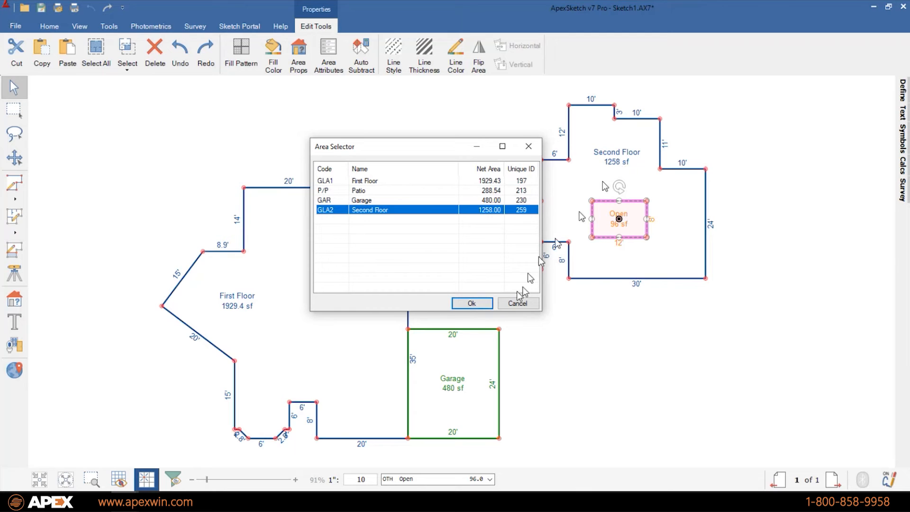
left_click(472, 303)
left_click(753, 335)
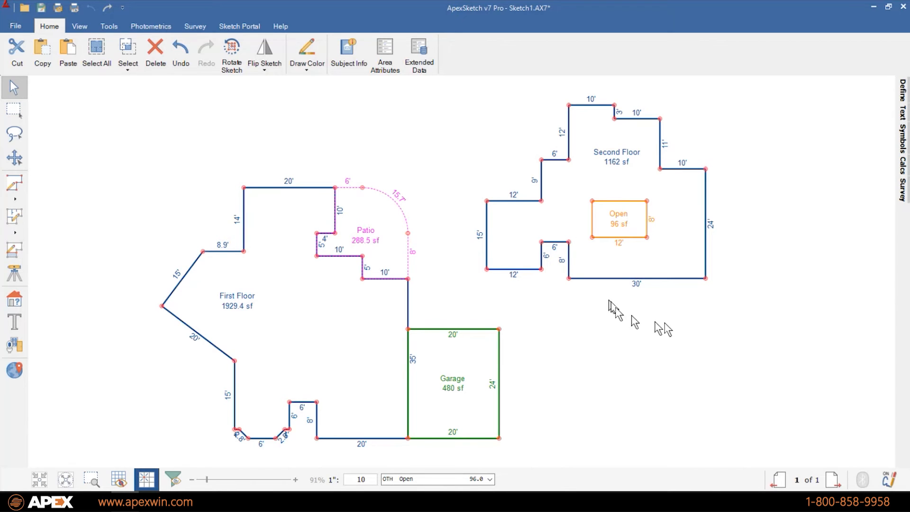
left_click_drag(665, 323, 659, 322)
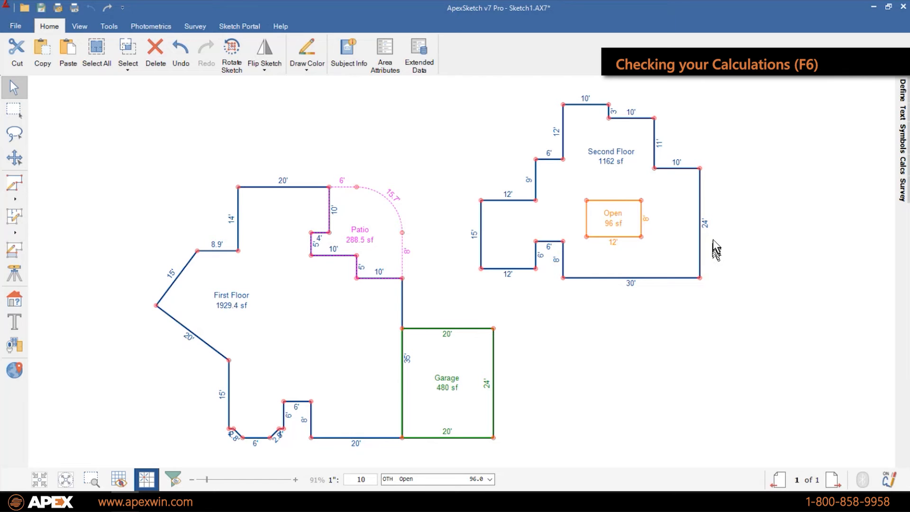
mouse_move(904, 166)
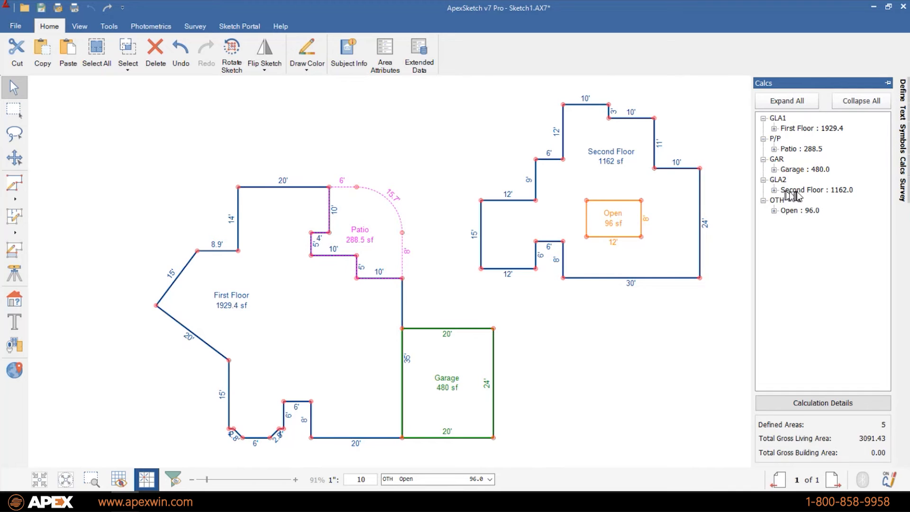
left_click(775, 190)
left_click(827, 231)
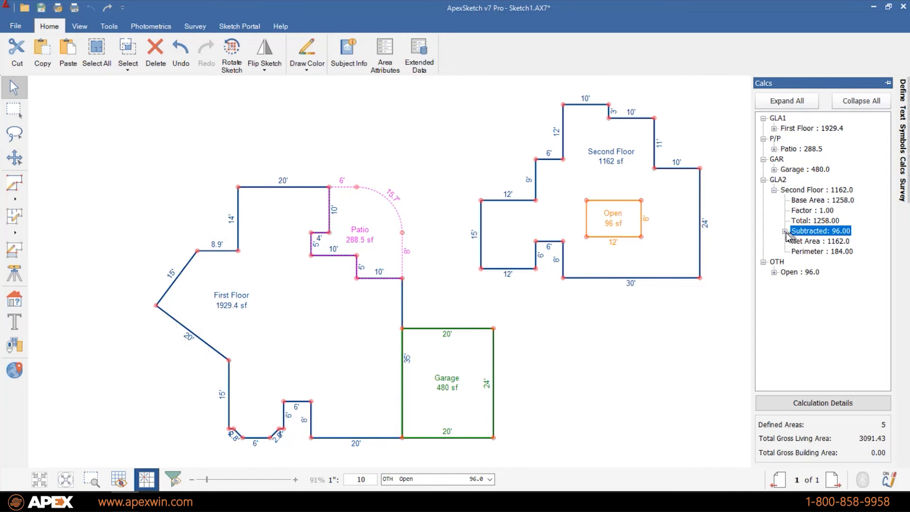
left_click(784, 232)
left_click(819, 241)
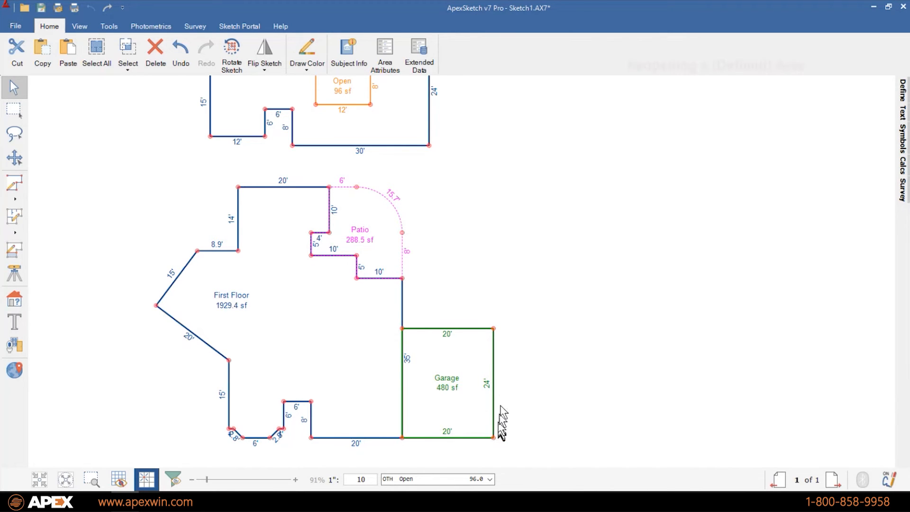
- Delete the Garage's right wall
left_click(477, 366)
left_click(588, 387)
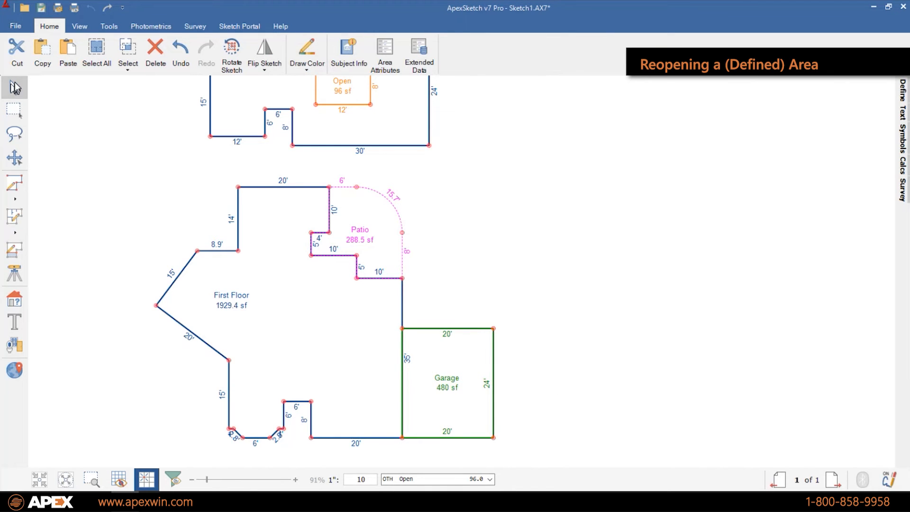
left_click(493, 350)
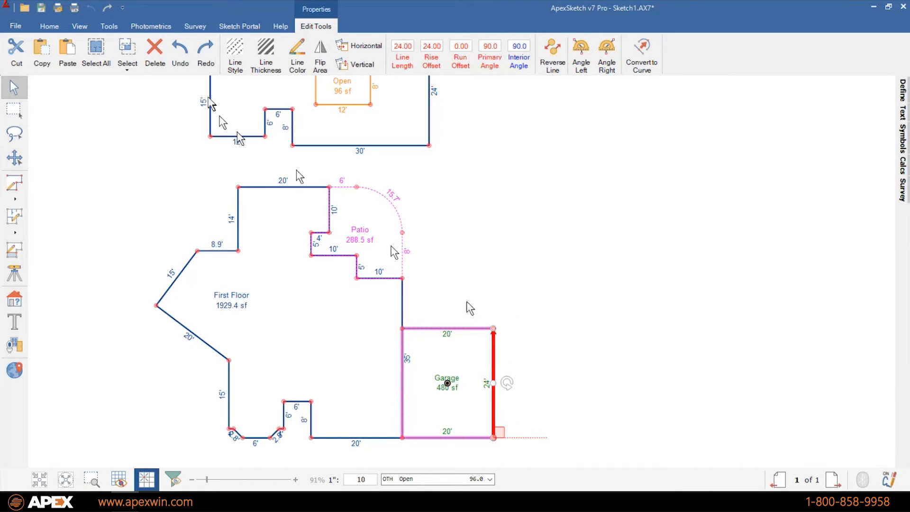
left_click(152, 59)
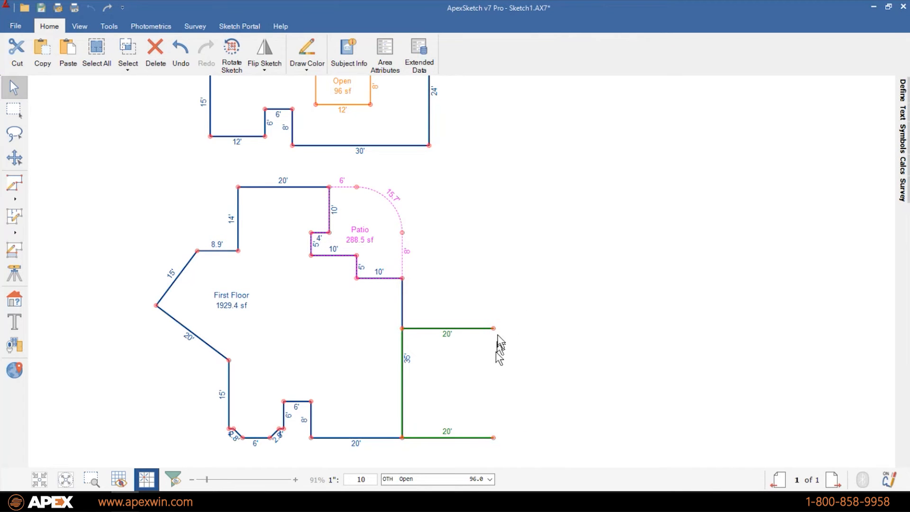
- Redraw the Garage's right side with a 5' jog, closing it into a 565 sf area
left_click(14, 184)
left_click(494, 437)
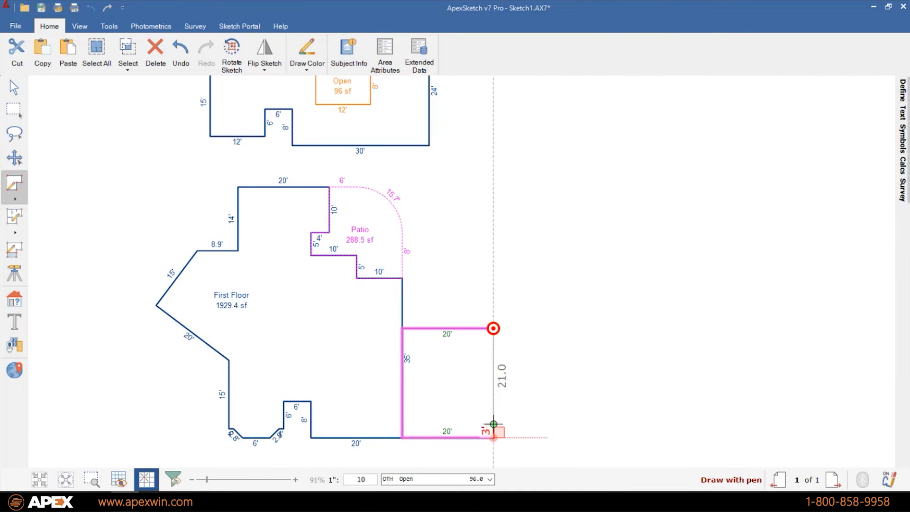
left_click(493, 416)
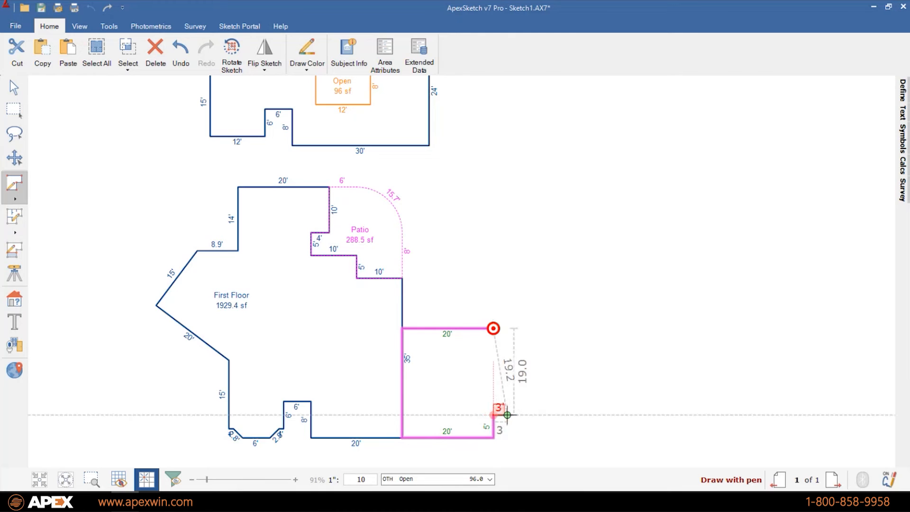
left_click(517, 415)
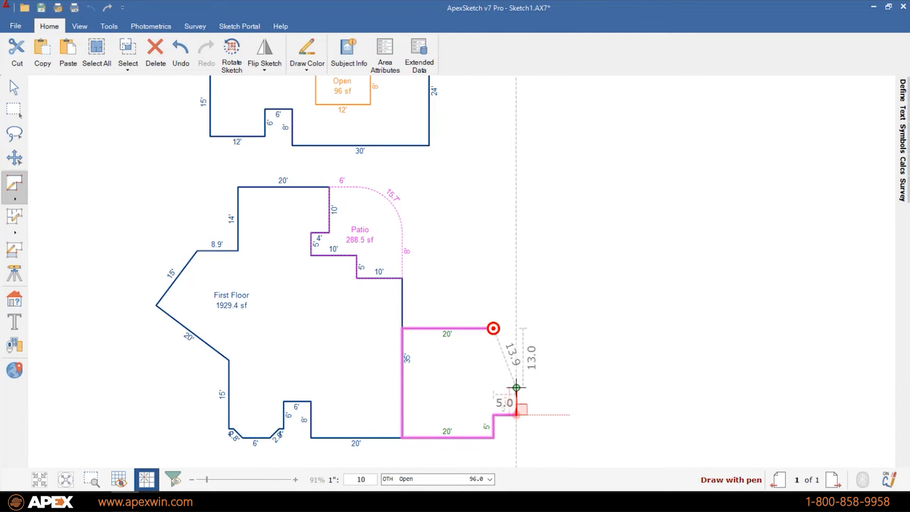
left_click(517, 337)
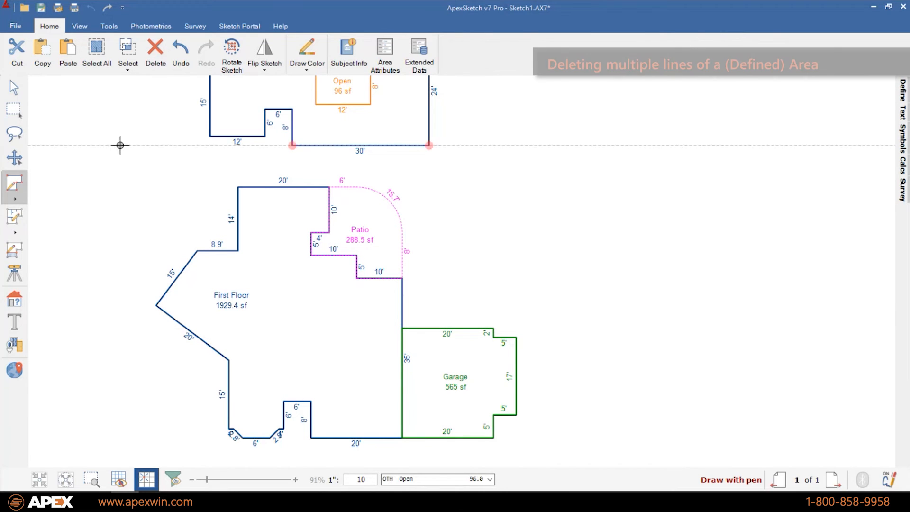
- Redraw the Garage's right side as one straight 24' edge, forming a 20' by 24' rectangle
left_click(11, 92)
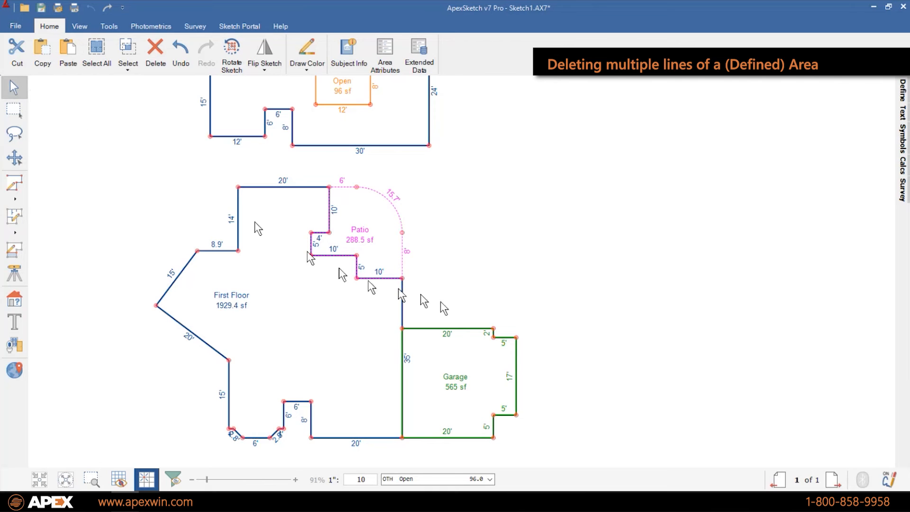
left_click(493, 427)
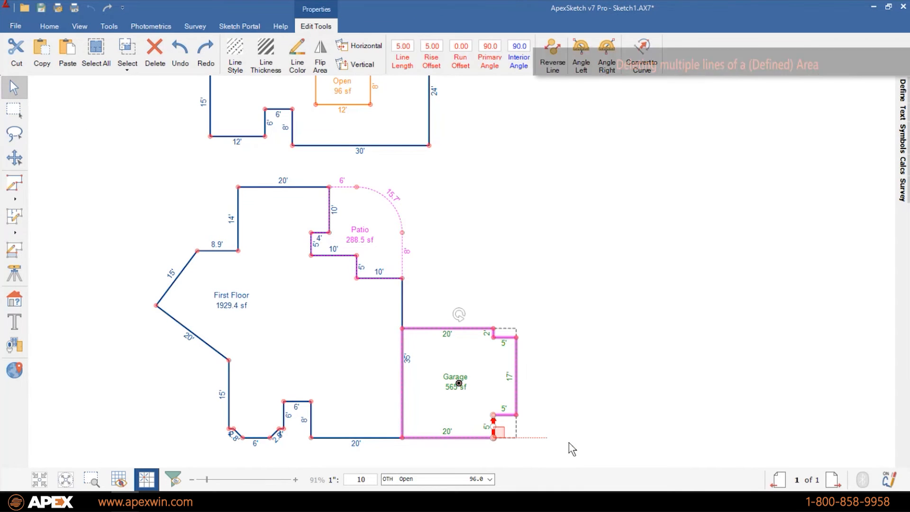
key("Escape")
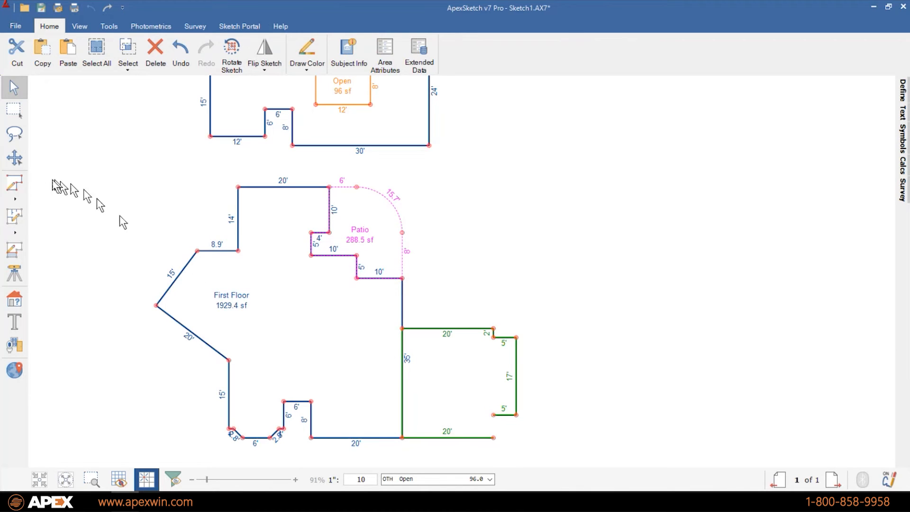
left_click(14, 184)
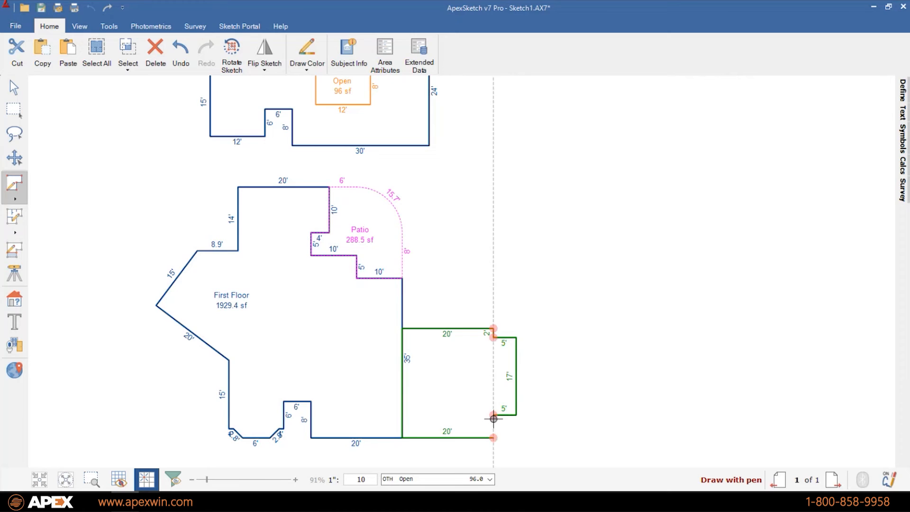
left_click(494, 415)
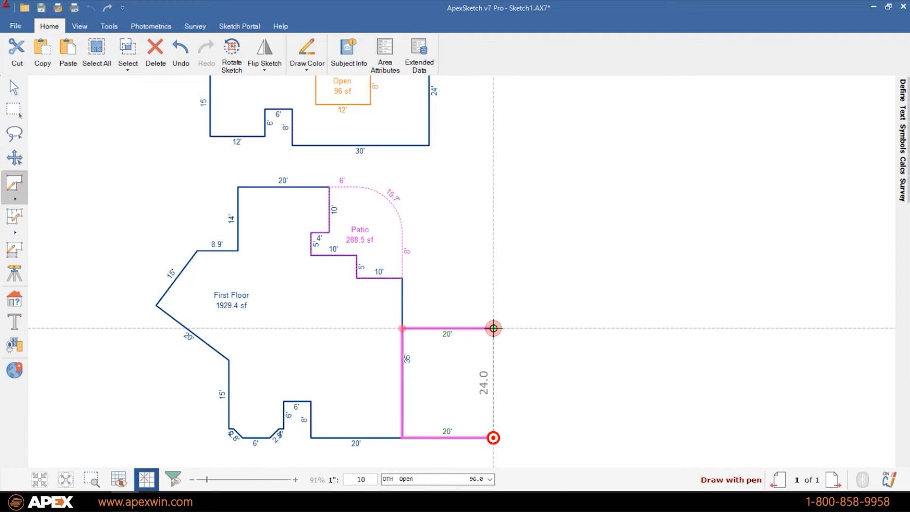
left_click(493, 328)
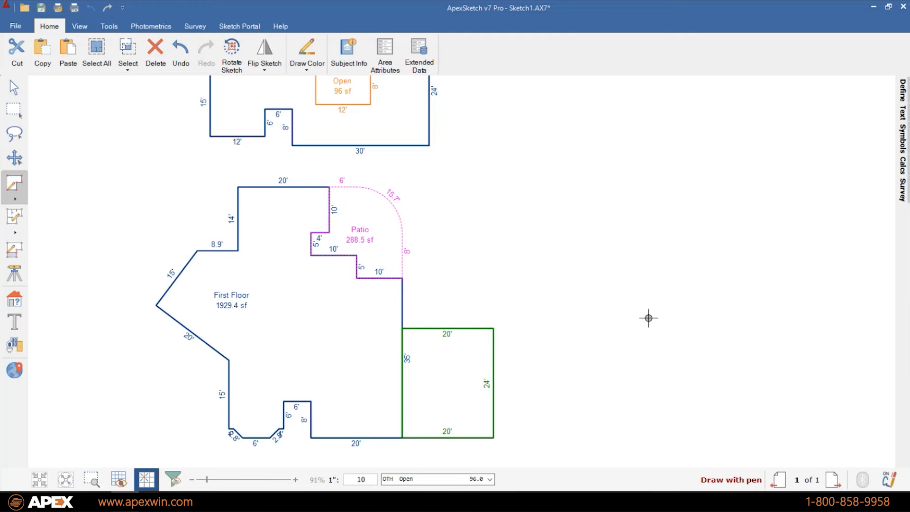
key("Escape")
left_click(471, 382)
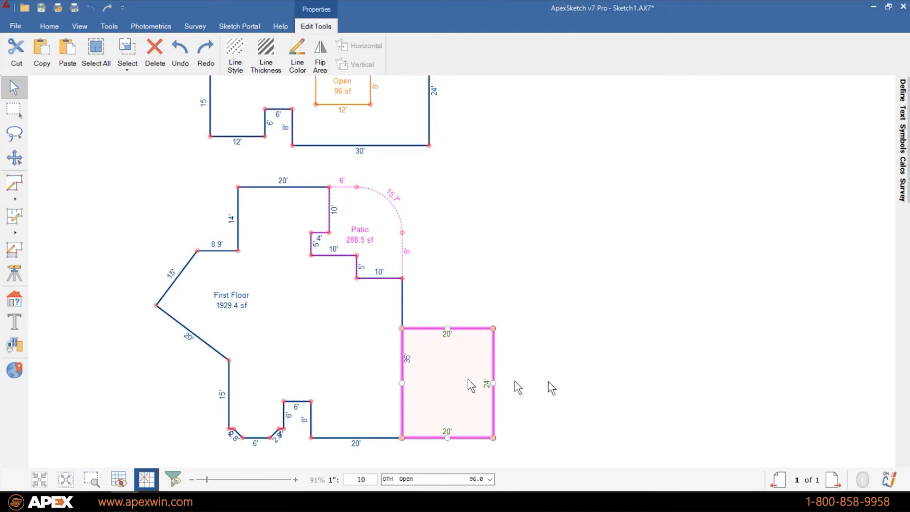
left_click(662, 390)
scroll(482, 324, "down", 2)
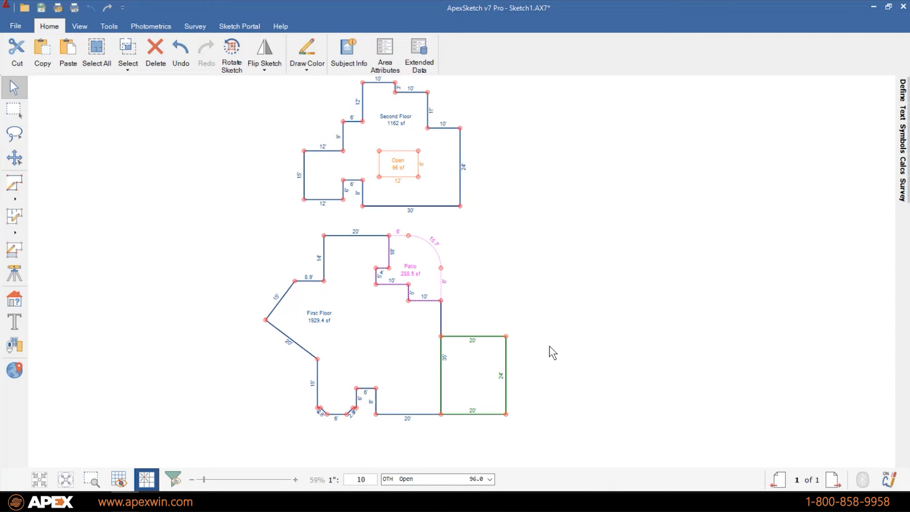
- Delete the 20' by 24' area, the Patio and the Second Floor, then fit First Floor
scroll(540, 351, "up", 1)
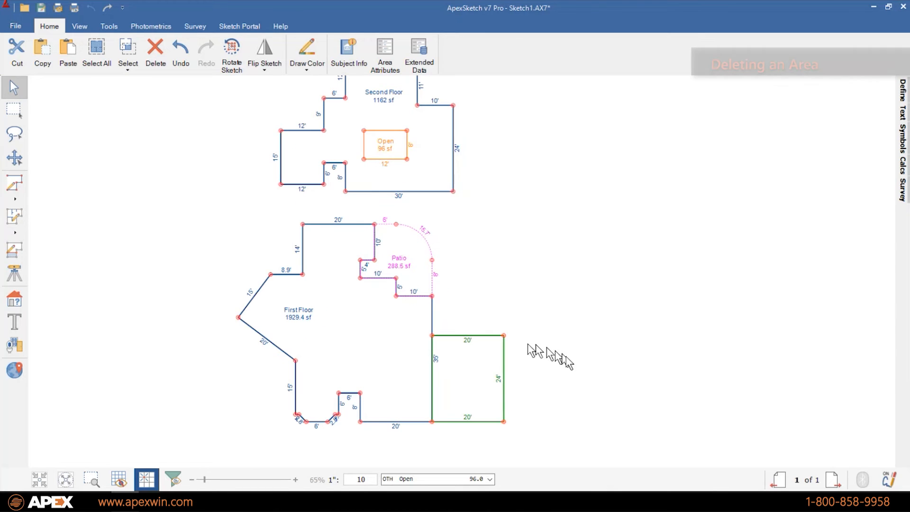
left_click(491, 364)
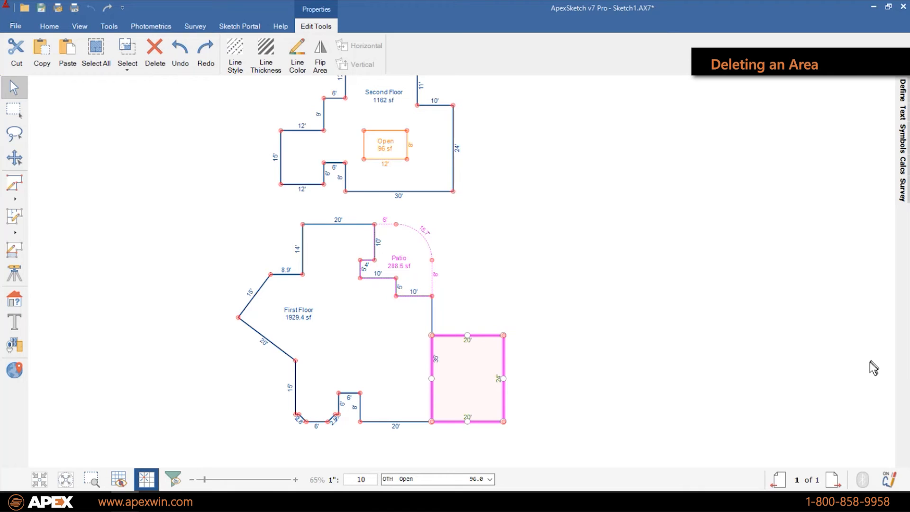
key("Delete")
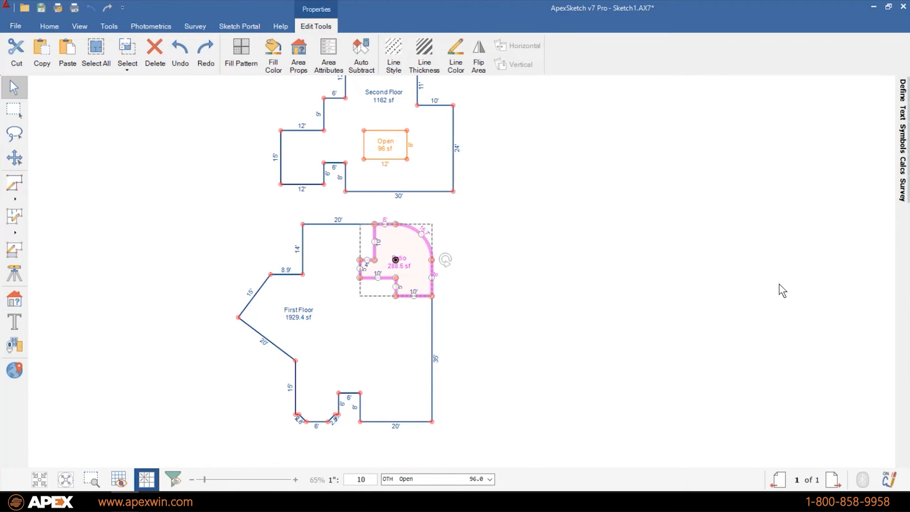
key("Delete")
left_click(441, 178)
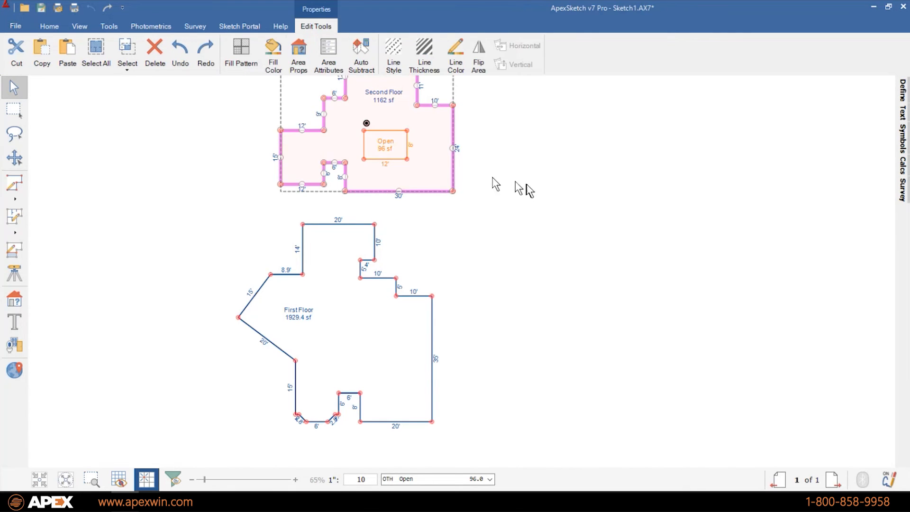
key("Delete")
left_click(66, 479)
scroll(716, 254, "down", 1)
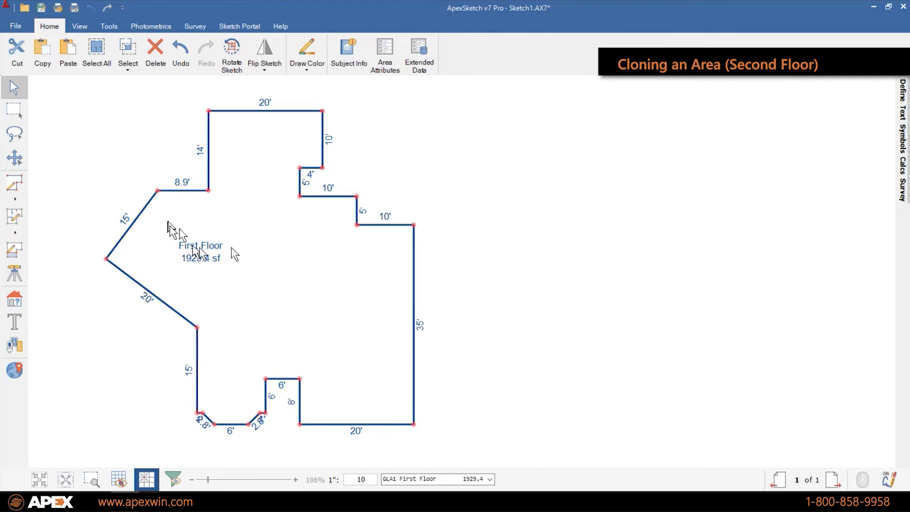
- Clone the First Floor as a GLA2 - Second Floor area placed to its right
left_click(260, 268)
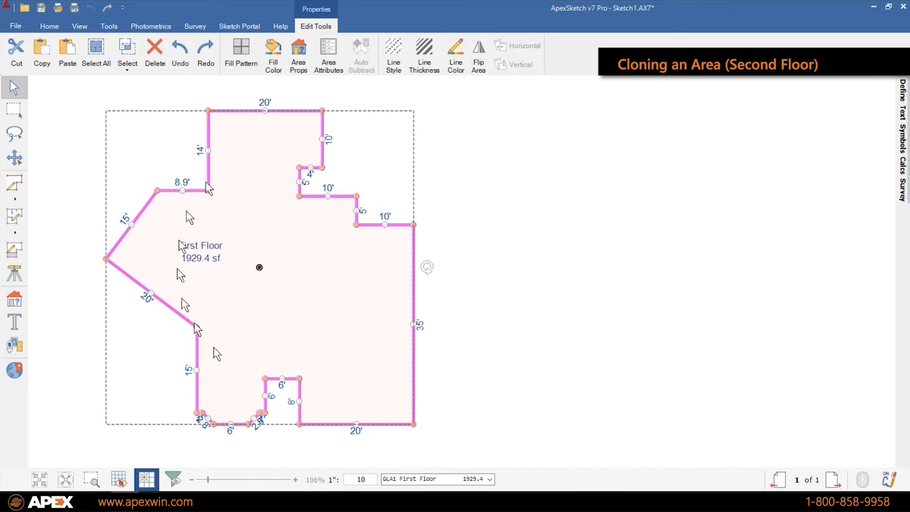
right_click(297, 266)
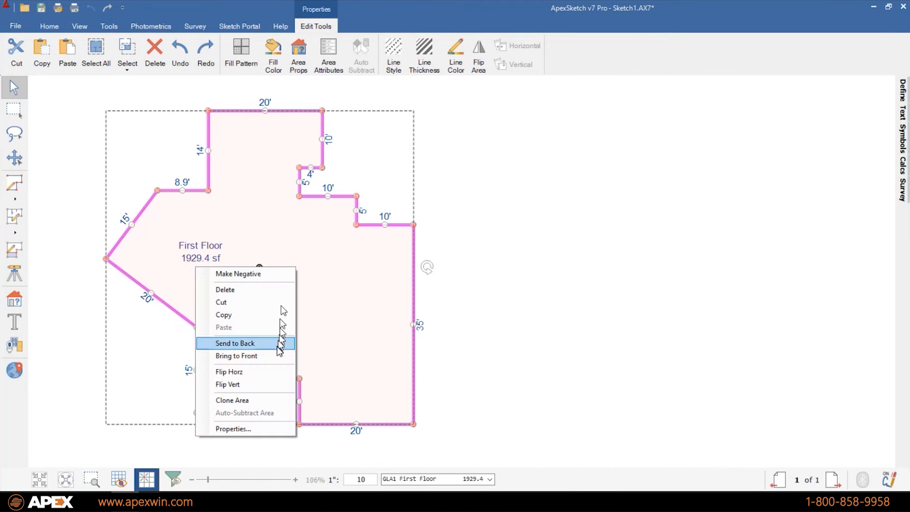
left_click(279, 403)
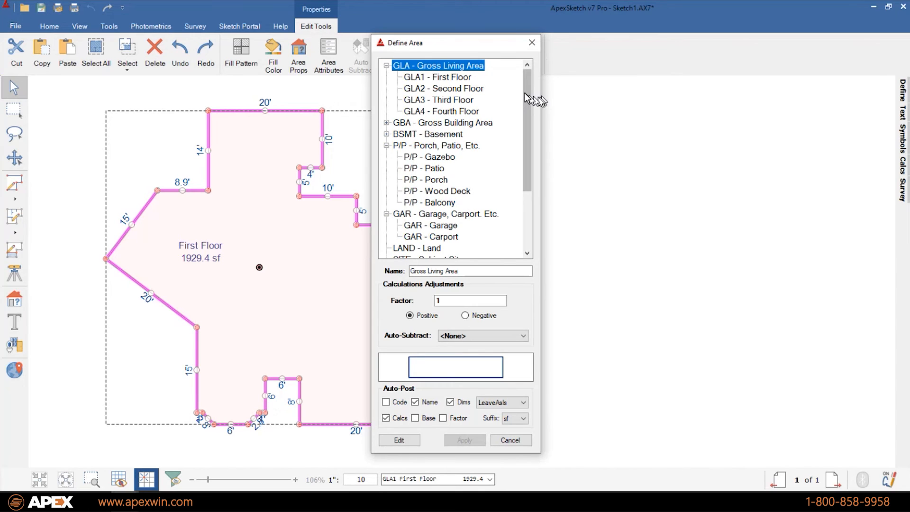
left_click(413, 91)
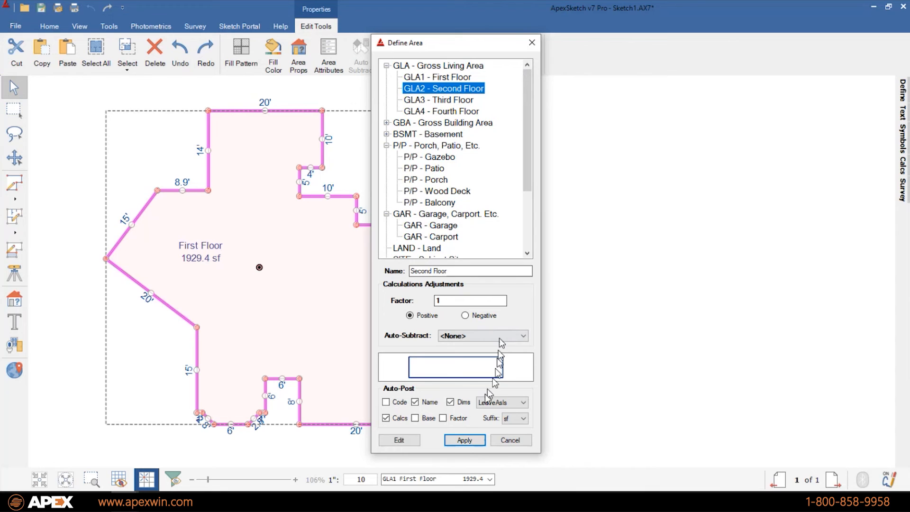
left_click(464, 440)
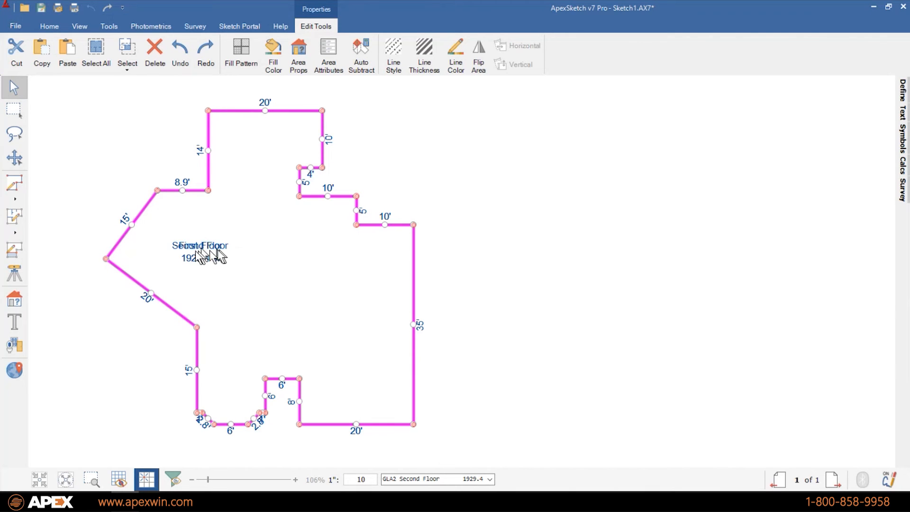
left_click(621, 285)
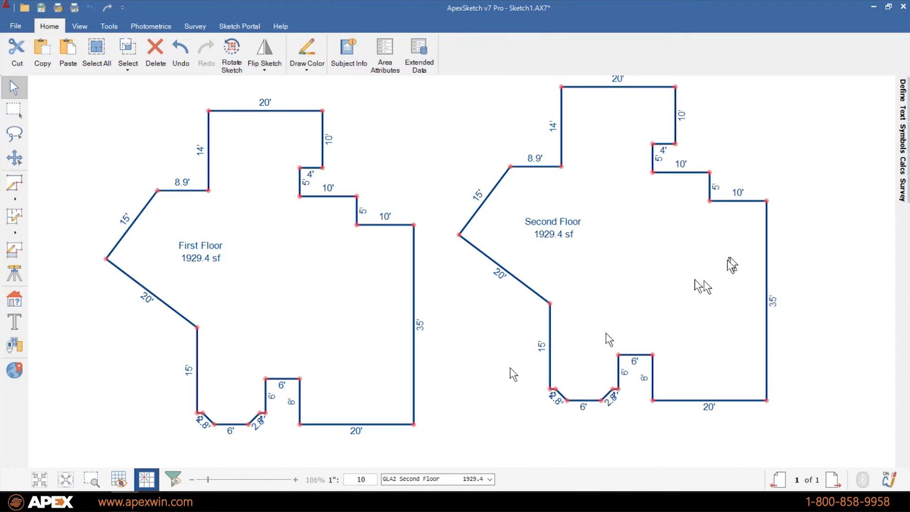
left_click(65, 479)
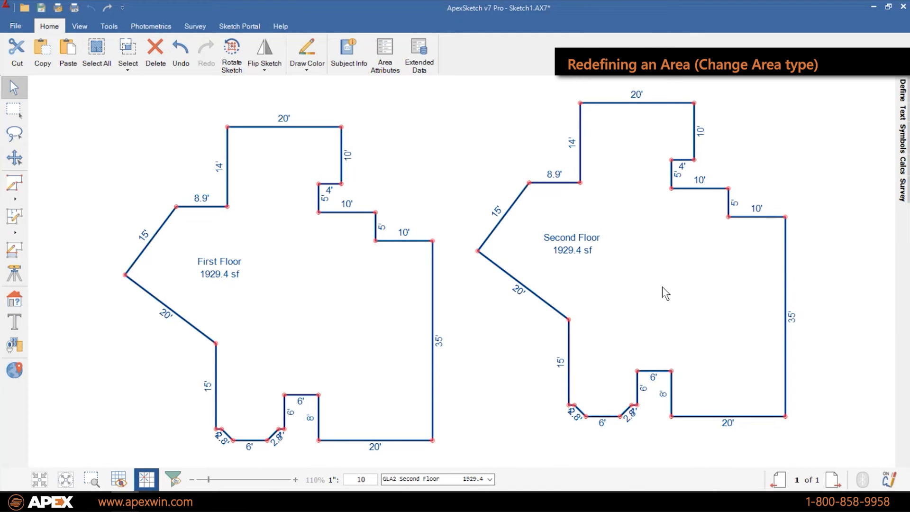
- Change the right area's type from Second Floor to GLA1 - First Floor
left_click(691, 304)
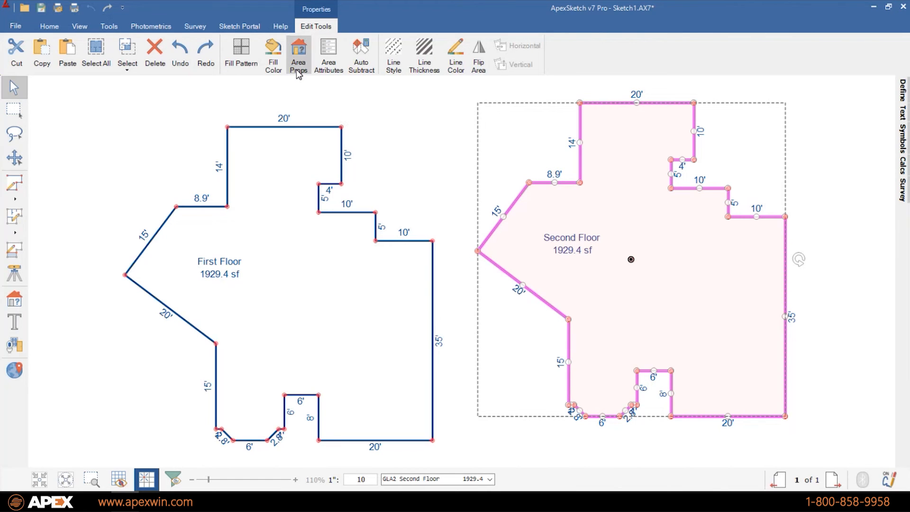
right_click(681, 261)
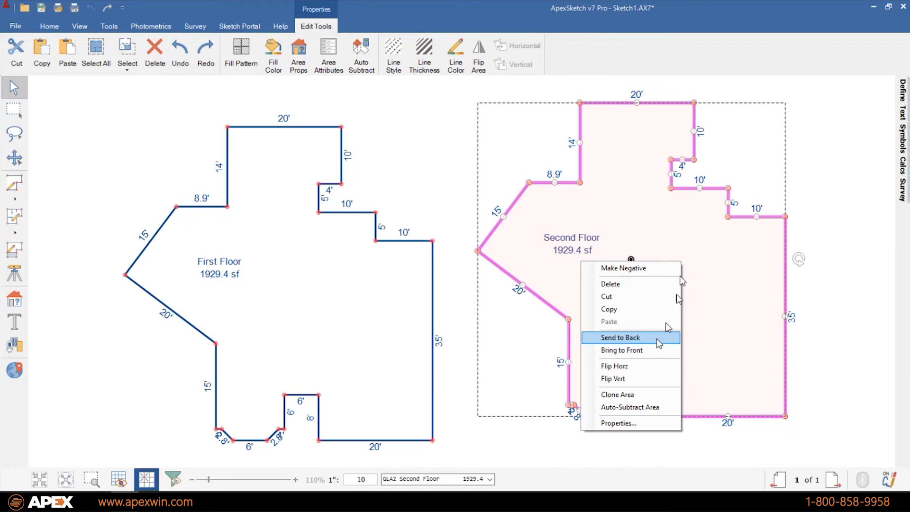
left_click(632, 421)
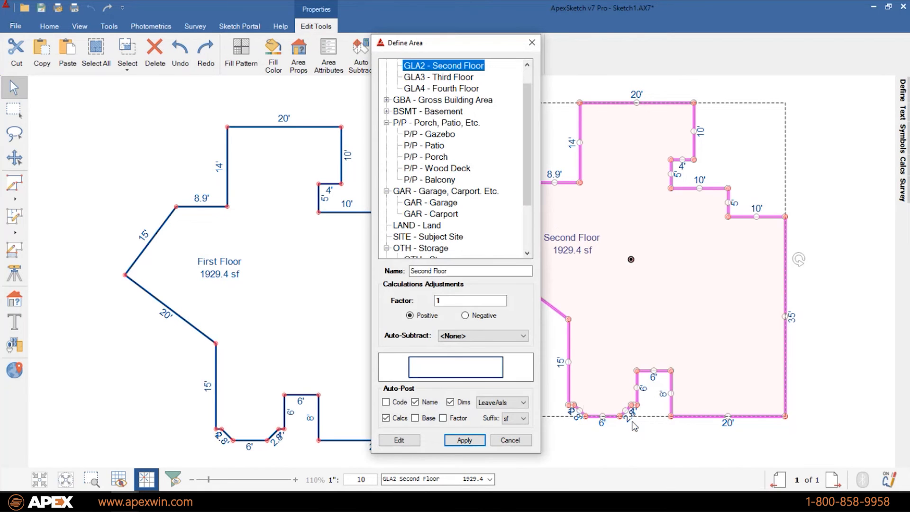
left_click_drag(525, 142, 523, 109)
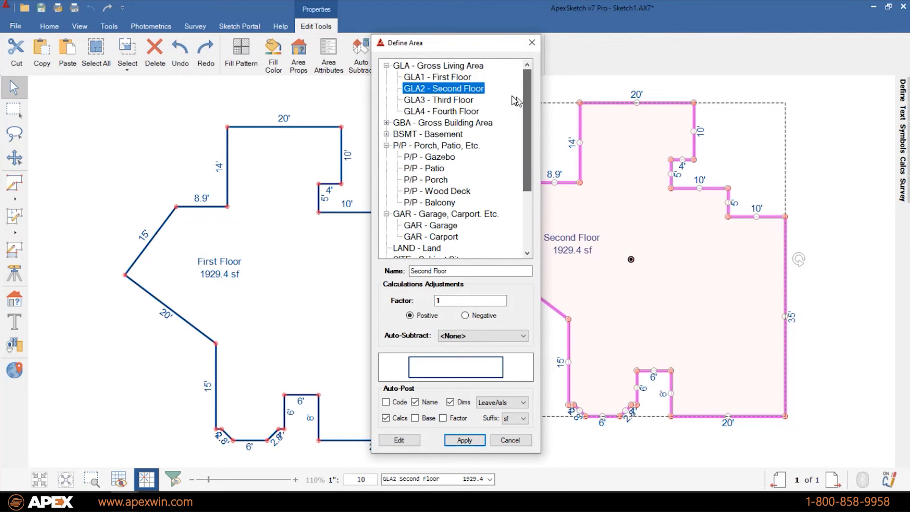
left_click(426, 79)
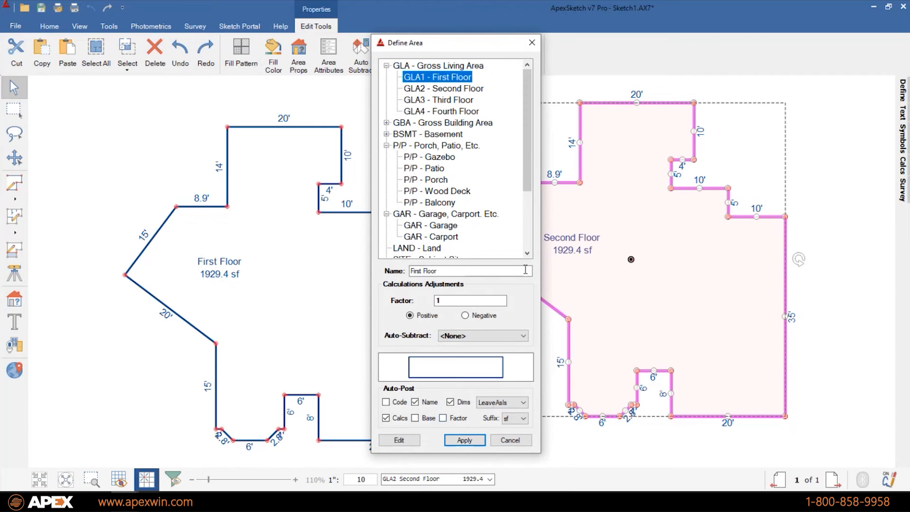
left_click(464, 440)
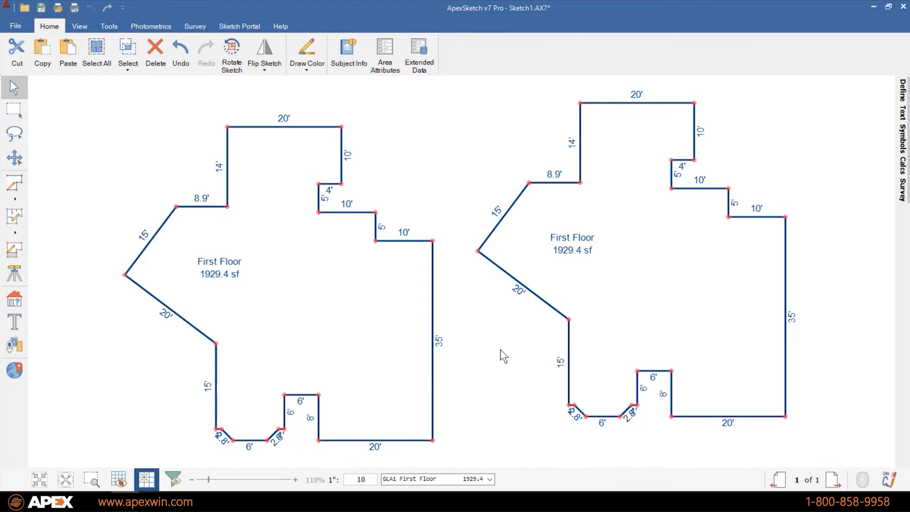
- Check the right First Floor outline's 35' wall, then select the right area
left_click(787, 236)
left_click(806, 237)
left_click(664, 294)
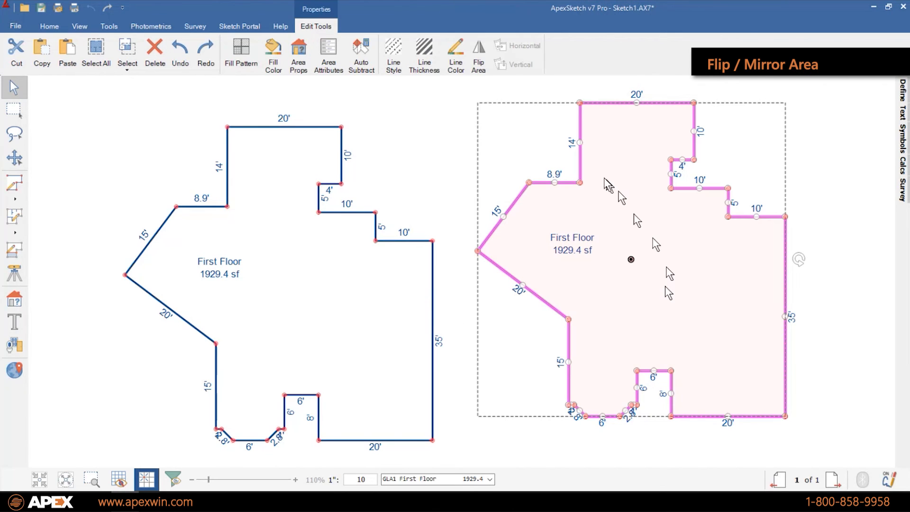
- Flip the right First Floor copy left/right and snap it onto the original's 35' wall
left_click(482, 69)
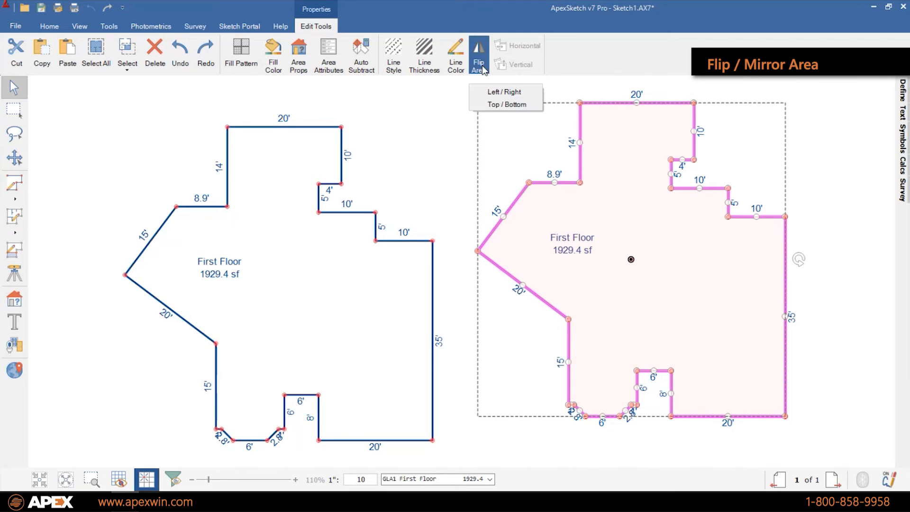
left_click(495, 91)
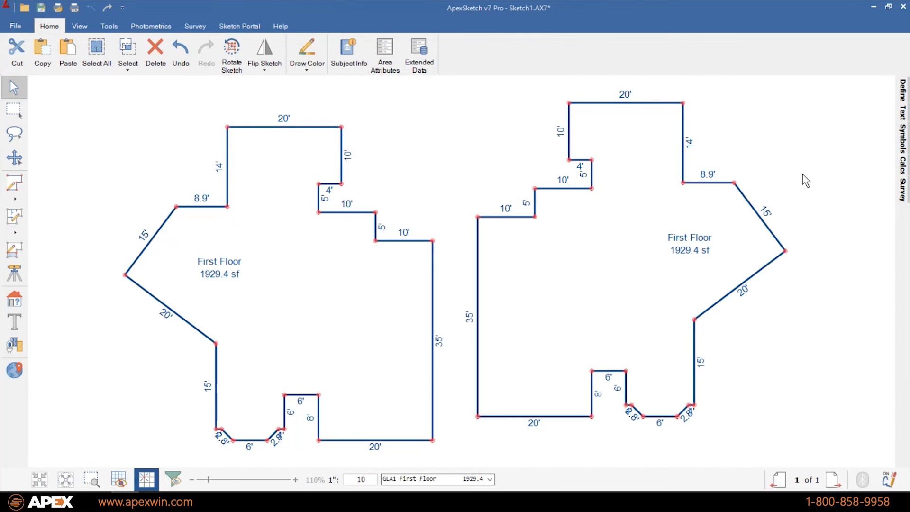
left_click(493, 235)
left_click_drag(493, 235, 448, 259)
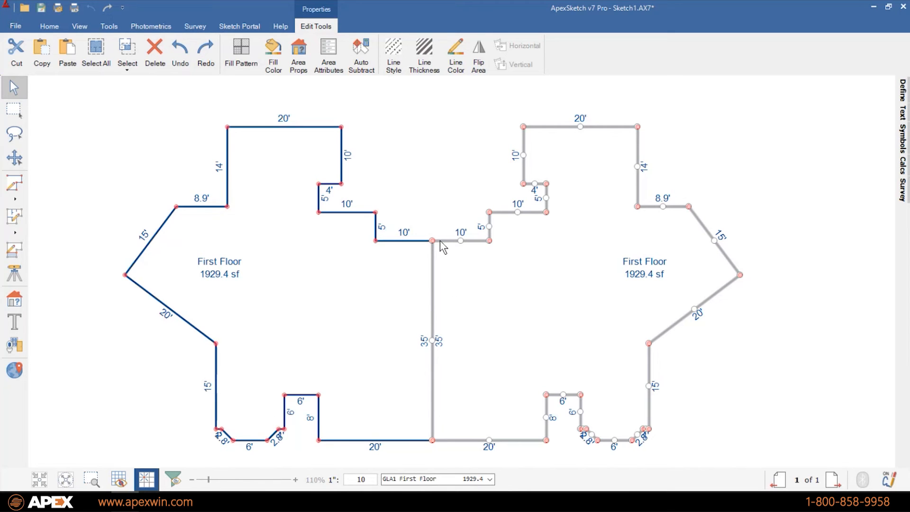
left_click(786, 326)
scroll(785, 326, "down", 2)
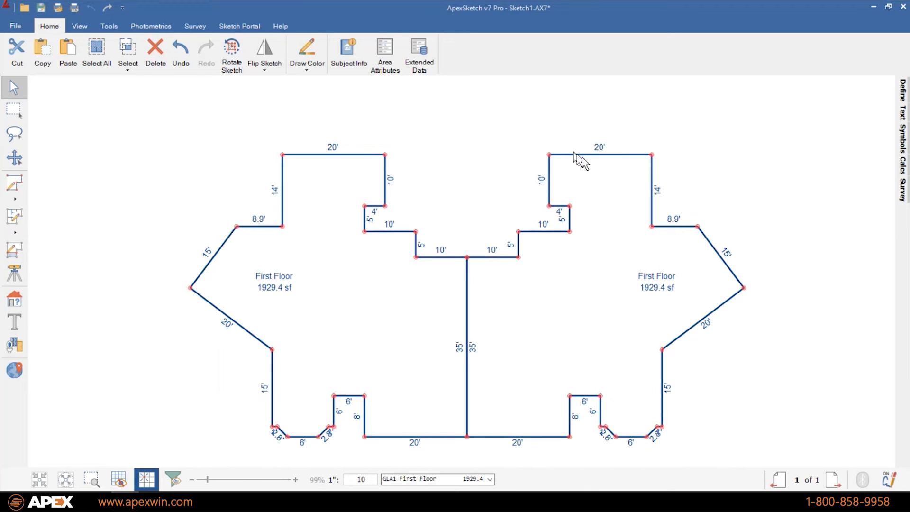
- Copy both First Floor areas and paste the pair above the originals
left_click(563, 350)
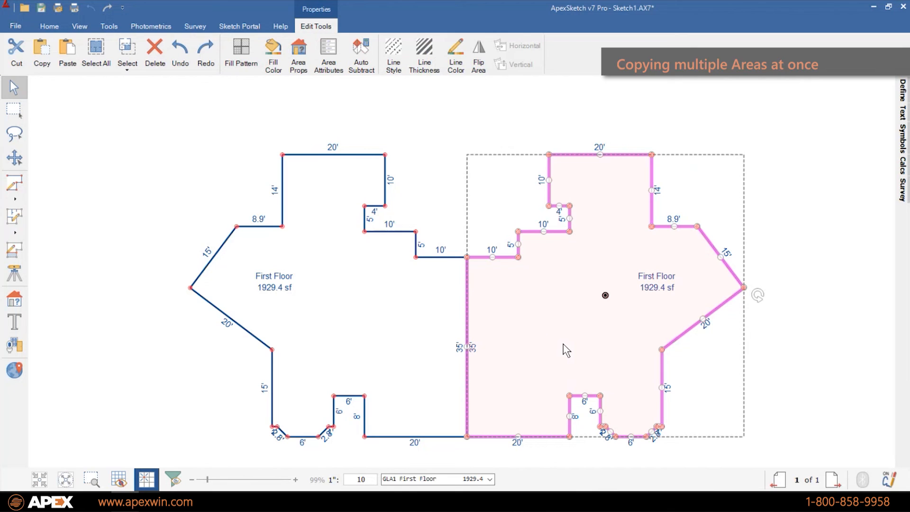
left_click(411, 337, "ctrl")
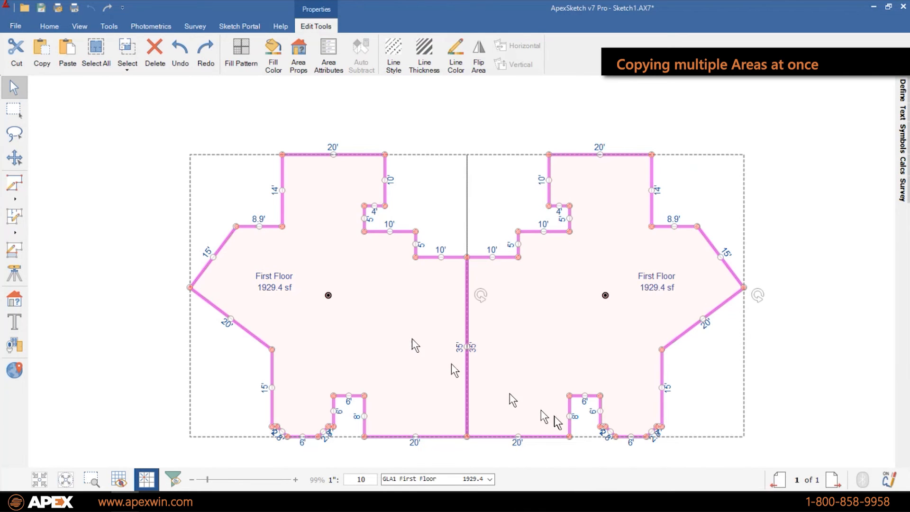
left_click(49, 66)
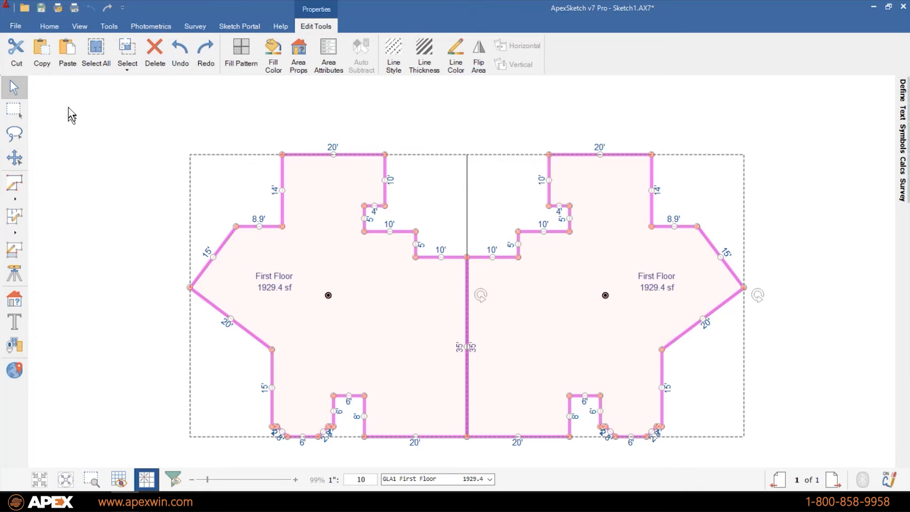
left_click(67, 52)
left_click_drag(487, 338, 466, 119)
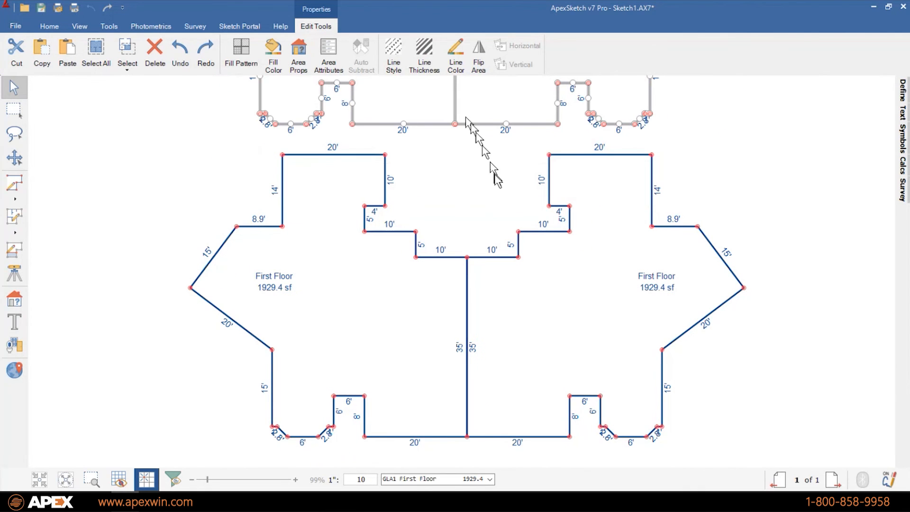
left_click(214, 224)
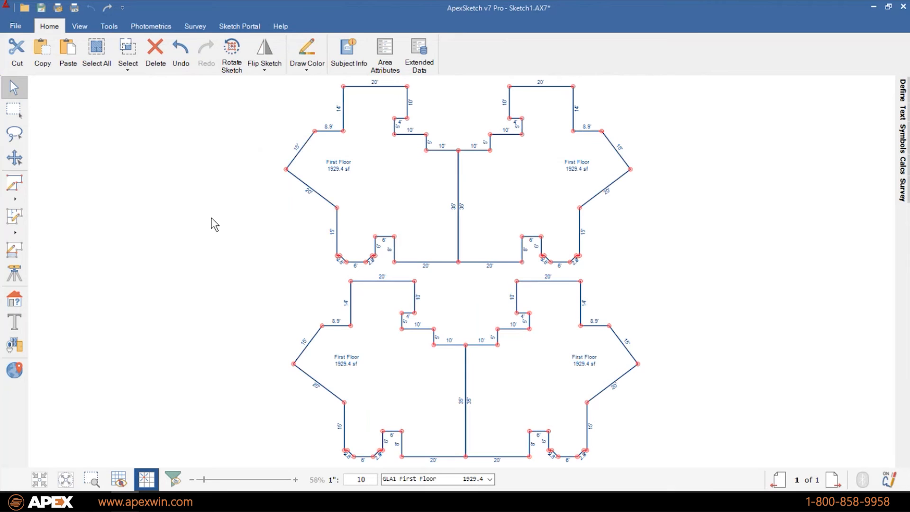
- Flip the upper-left and upper-right First Floor copies top to bottom
left_click(422, 192)
left_click(482, 55)
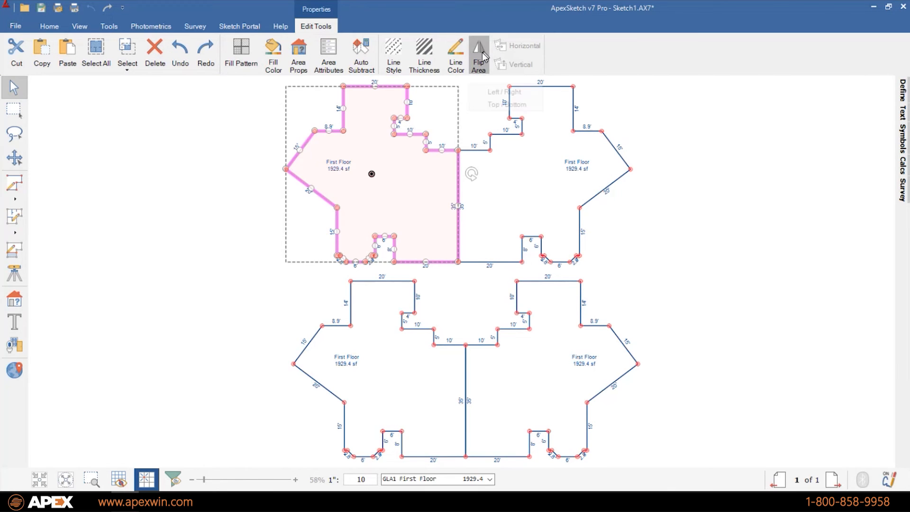
left_click(512, 105)
left_click(516, 169)
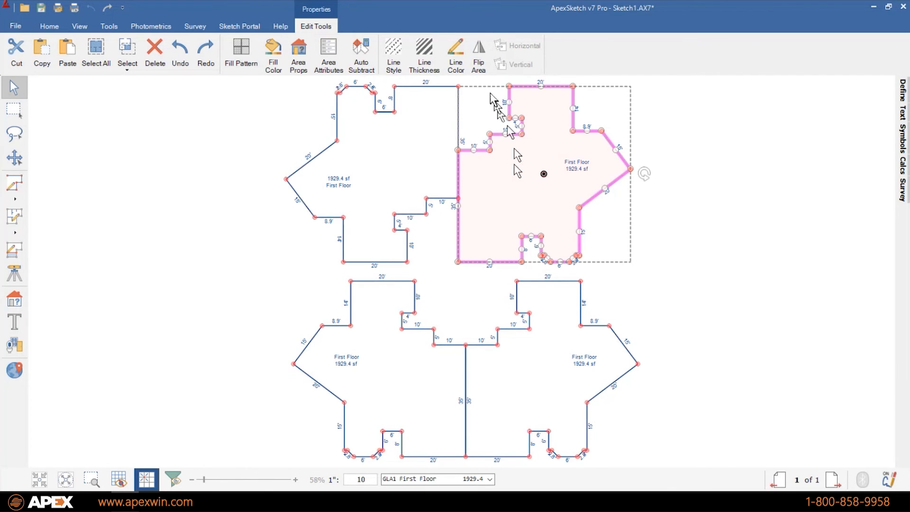
left_click(479, 54)
left_click(510, 104)
- Snap the flipped upper pair down onto the lower pair to complete the cross
left_click(359, 253)
left_click(522, 243, "shift")
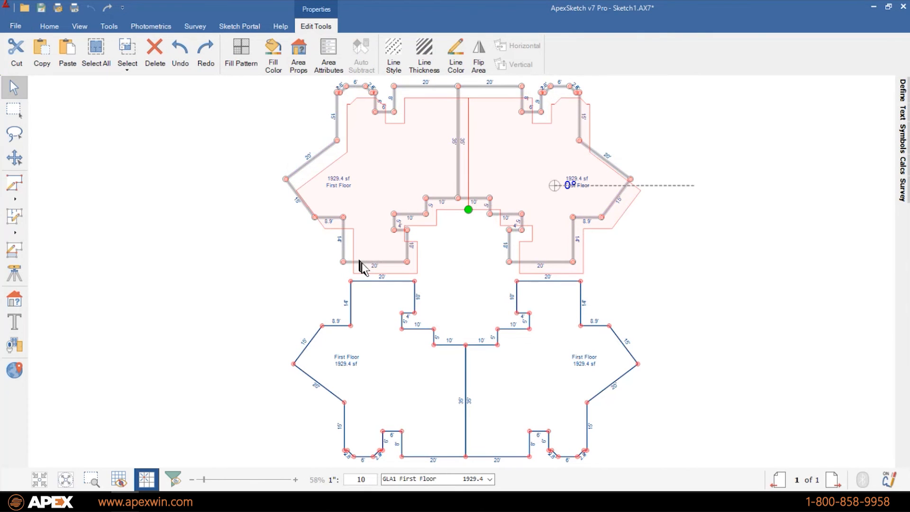
mouse_move(365, 269)
left_mouse_down()
mouse_move(373, 256)
mouse_move(361, 269)
left_mouse_up()
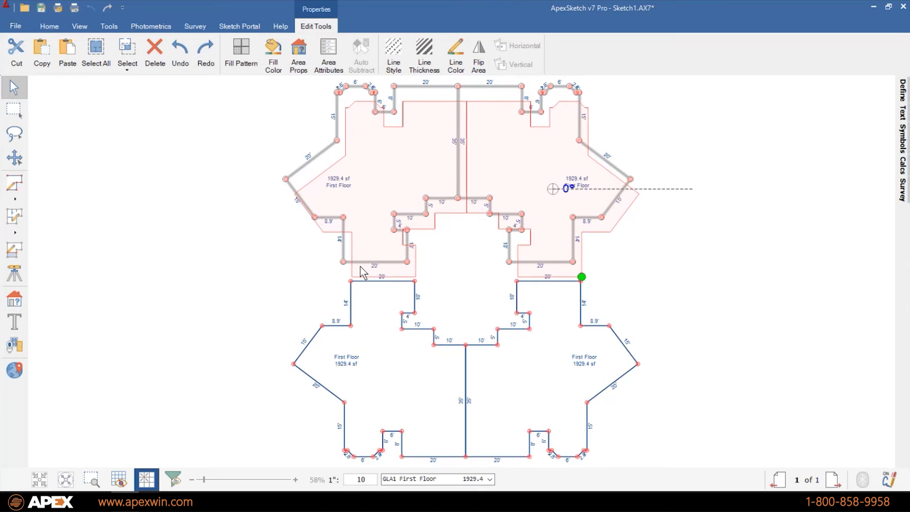
left_click_drag(363, 272, 367, 277)
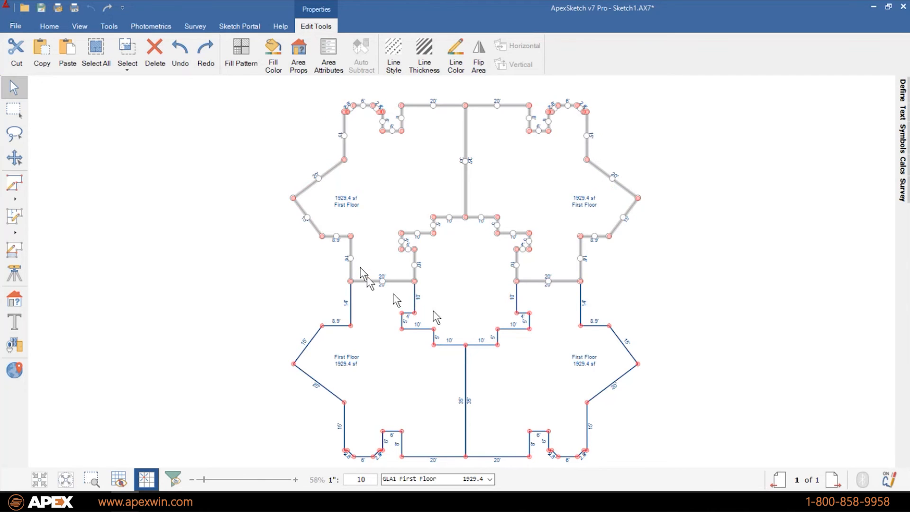
left_click(778, 326)
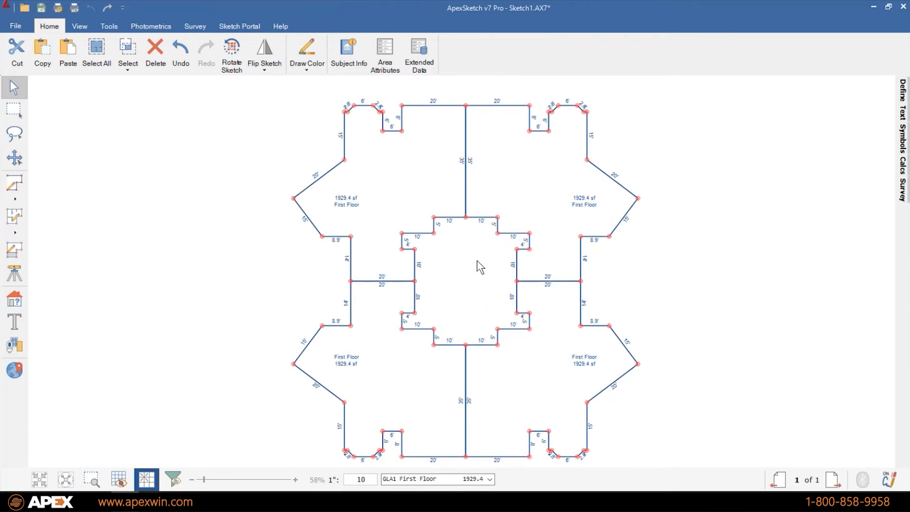
- Define the enclosed centre of the cross as a LAND - Land area of 1240 sf
left_click(14, 299)
left_click_drag(806, 252, 407, 275)
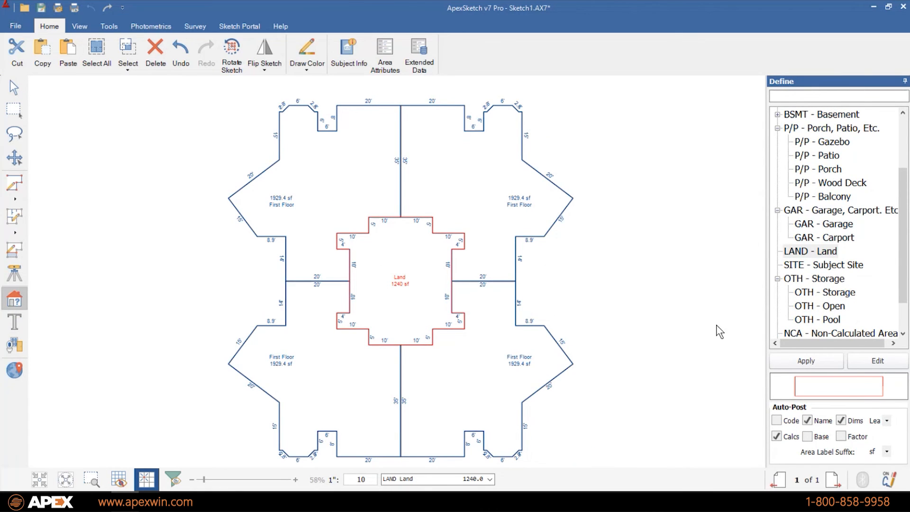
left_click(13, 86)
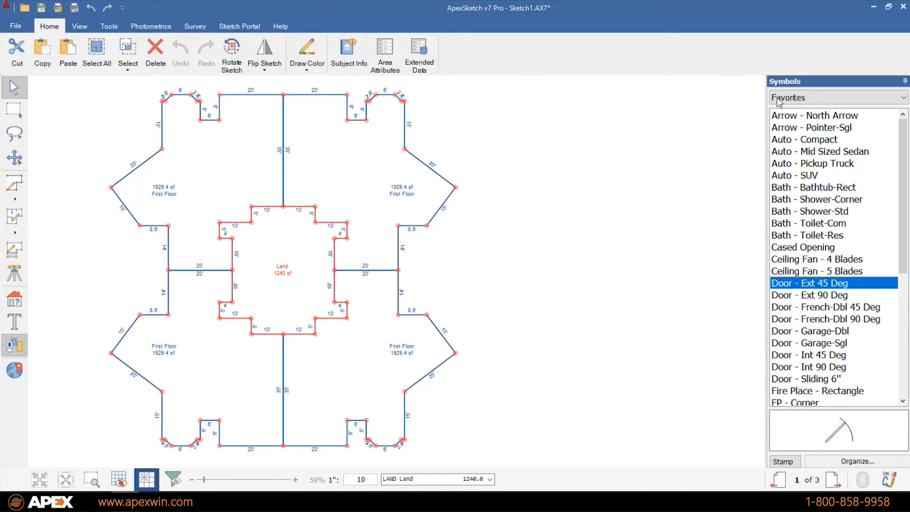
left_click(19, 302)
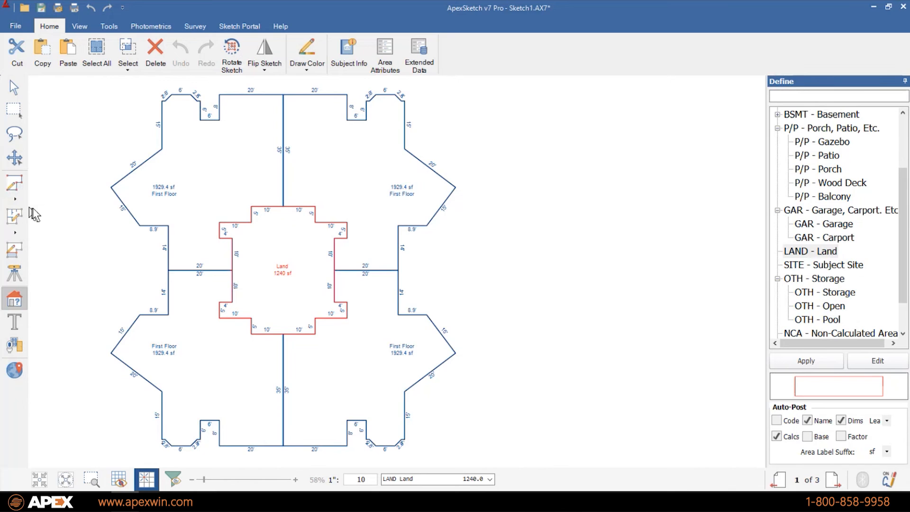
left_click(15, 198)
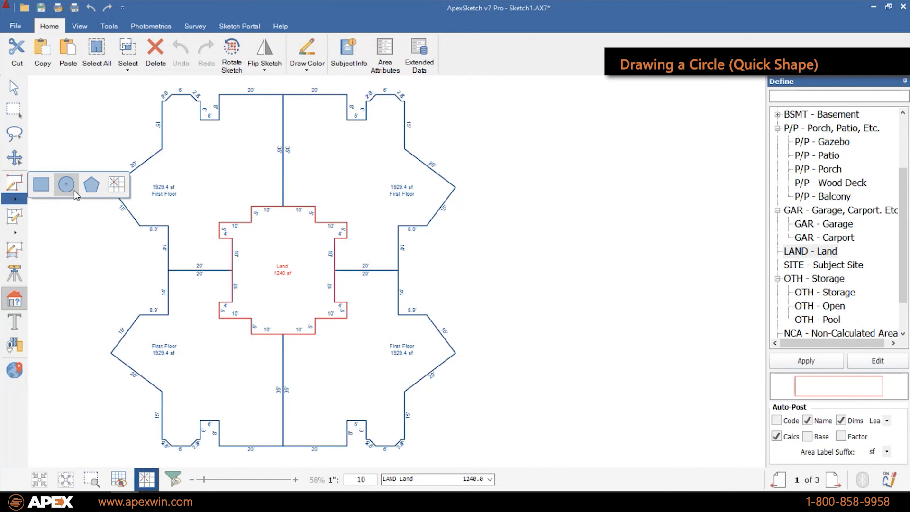
- Draw a 10' radius circle right of the cross and define it as OTH - Pool (314.2 sf)
left_click(74, 191)
left_click(477, 238)
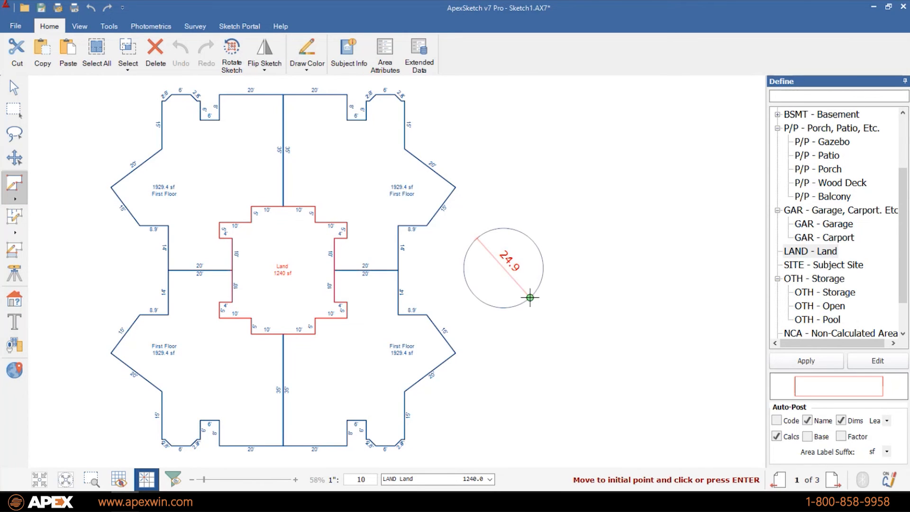
left_click(530, 299)
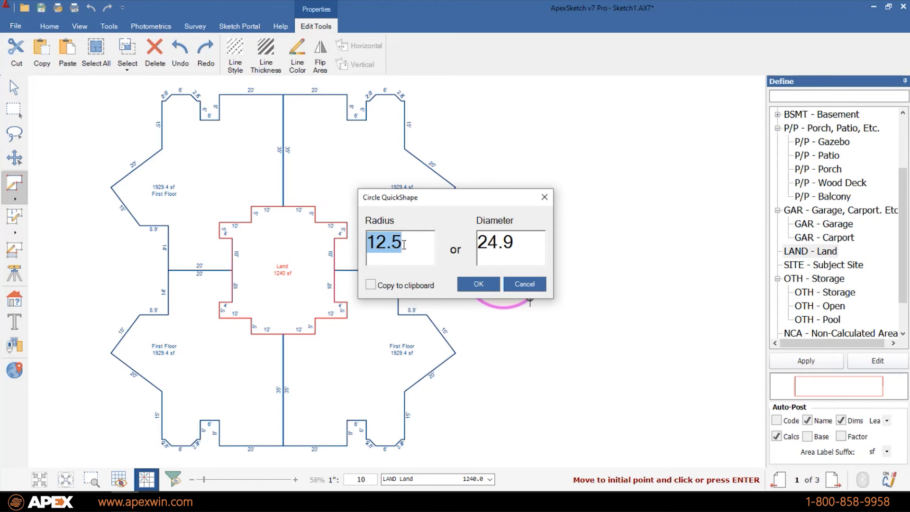
type("10")
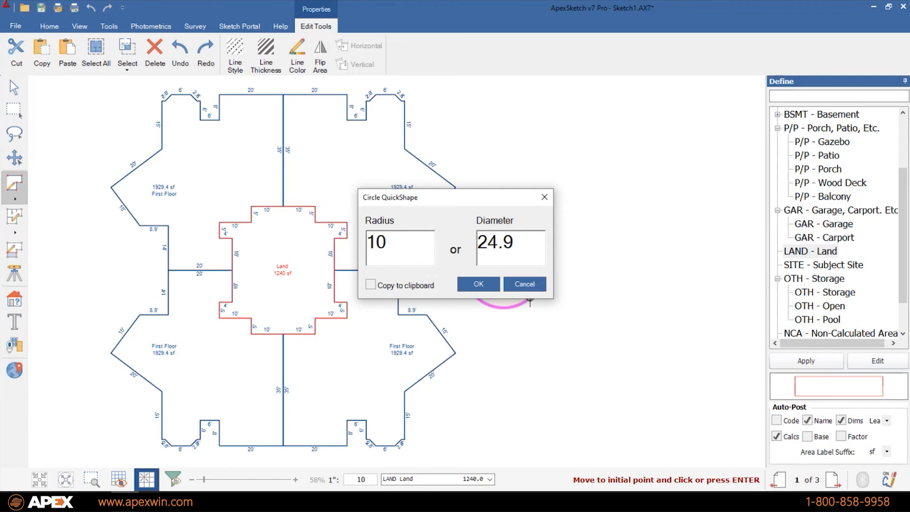
left_click(476, 284)
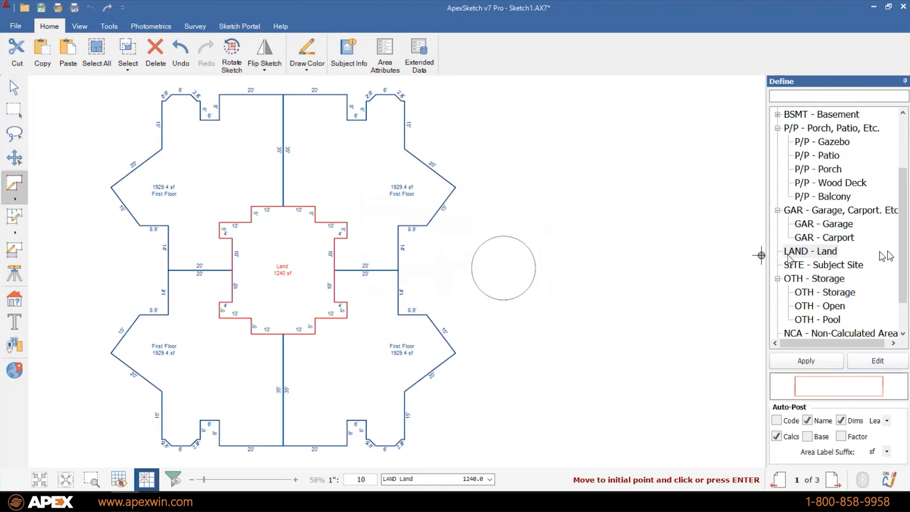
left_click_drag(830, 319, 520, 286)
scroll(520, 277, "up", 2)
scroll(520, 278, "up", 2)
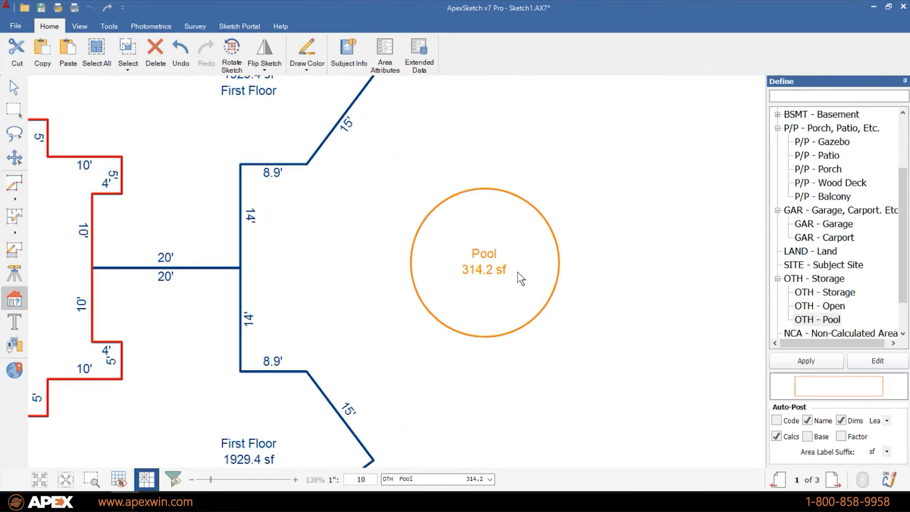
left_click(18, 95)
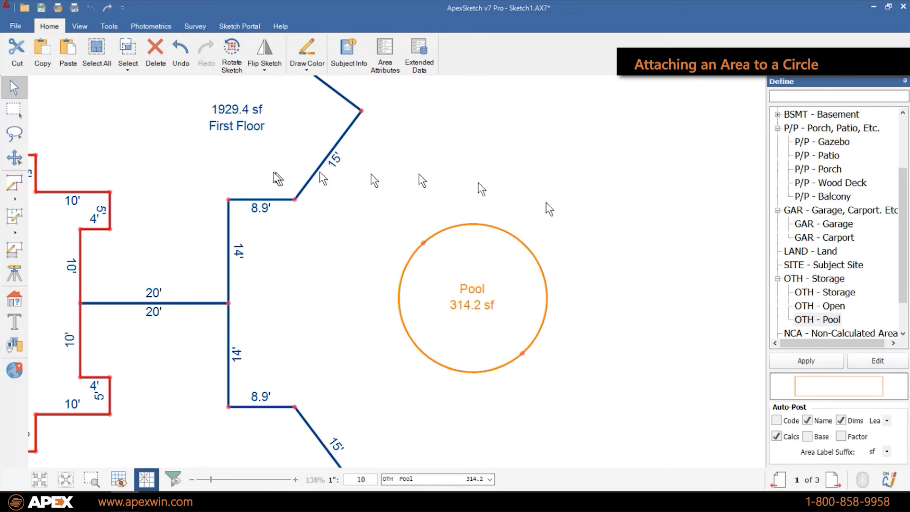
- Draw a 15' by 20' deck outline from the pool's top and define it as P/P - Wood Deck
left_click(14, 184)
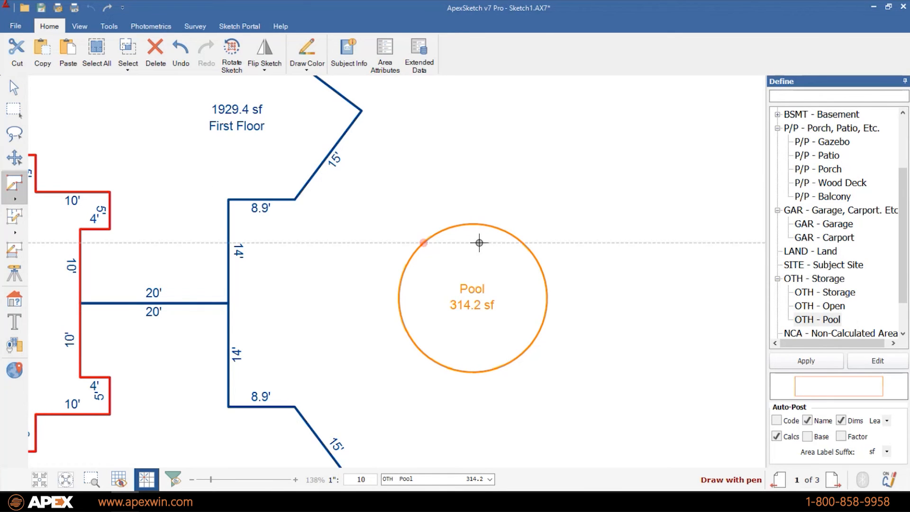
left_click(479, 243)
left_click(502, 199)
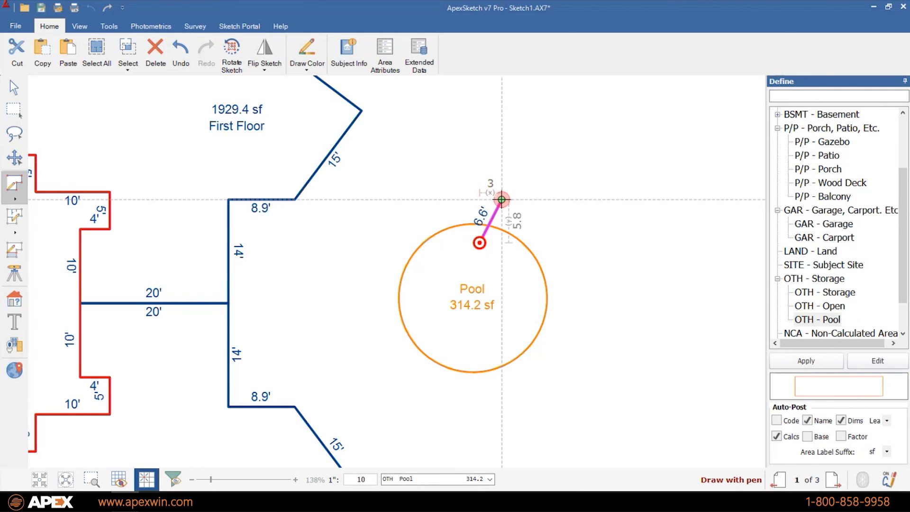
left_click(613, 199)
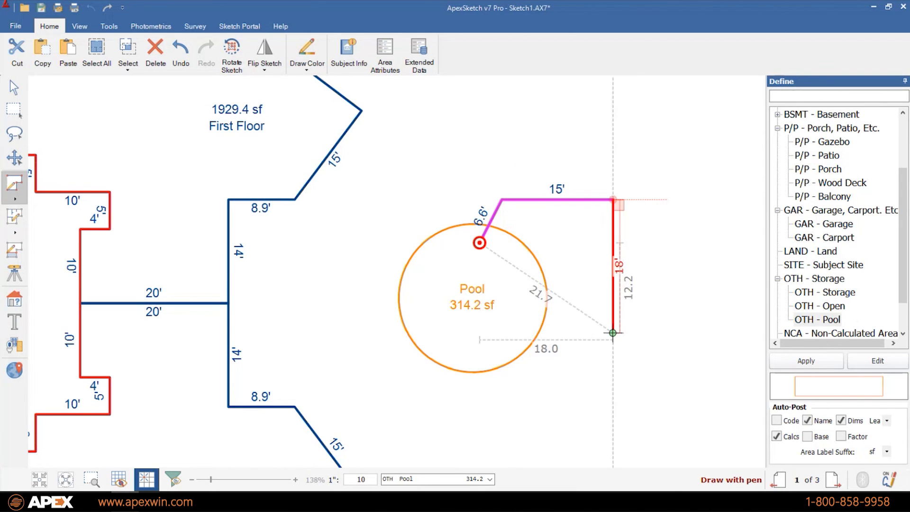
left_click(613, 347)
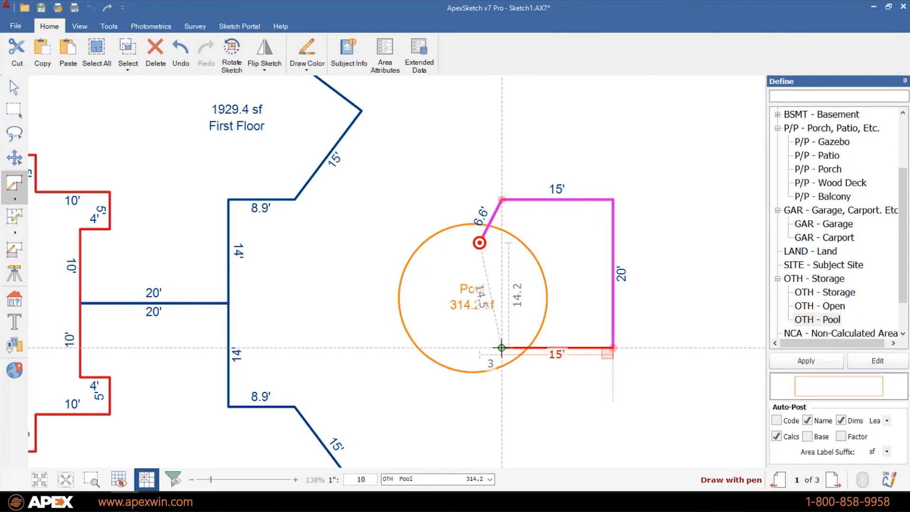
double_click(501, 349)
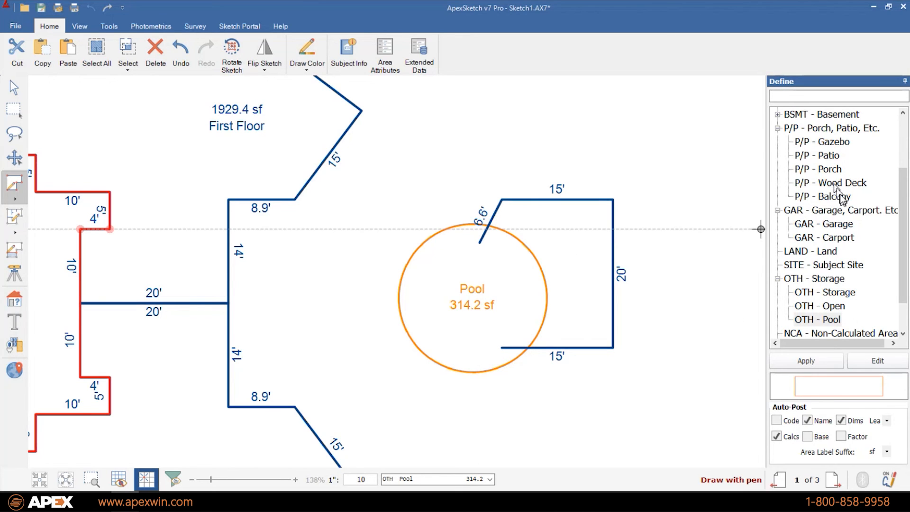
double_click(833, 184)
- Reposition the Wood Deck so it sits against the Pool's right side
left_click(14, 86)
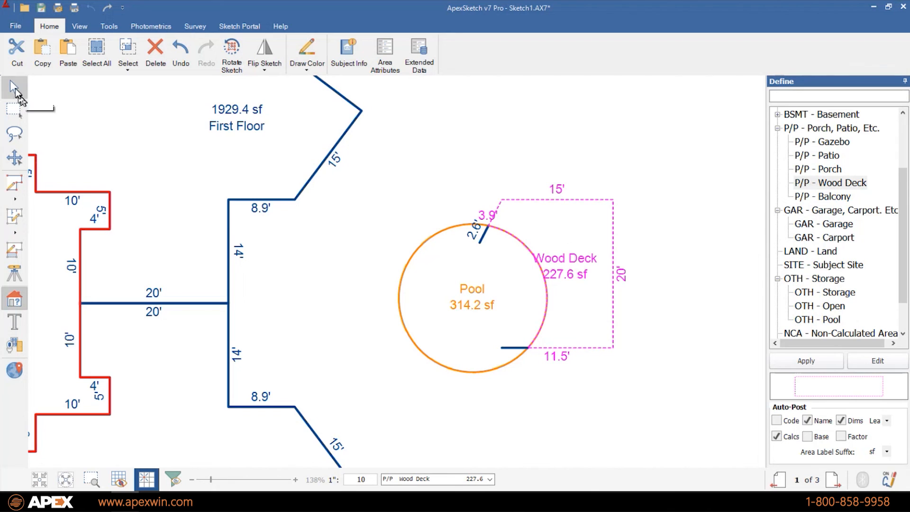
left_click(590, 226)
left_click_drag(590, 227, 668, 205)
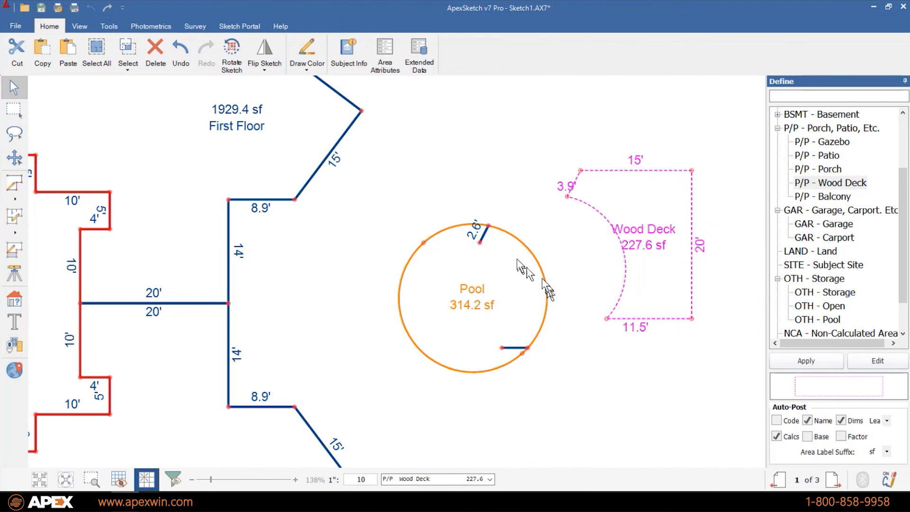
left_click(480, 242)
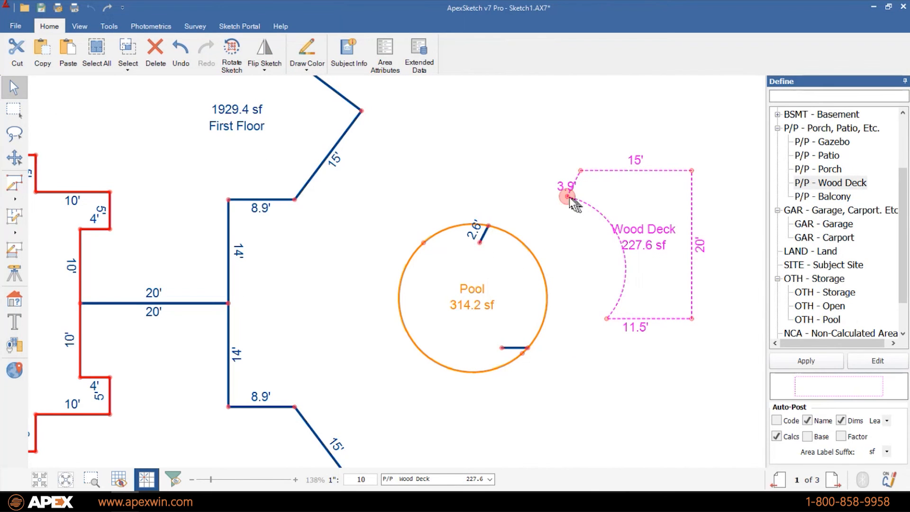
left_click_drag(590, 189, 505, 234)
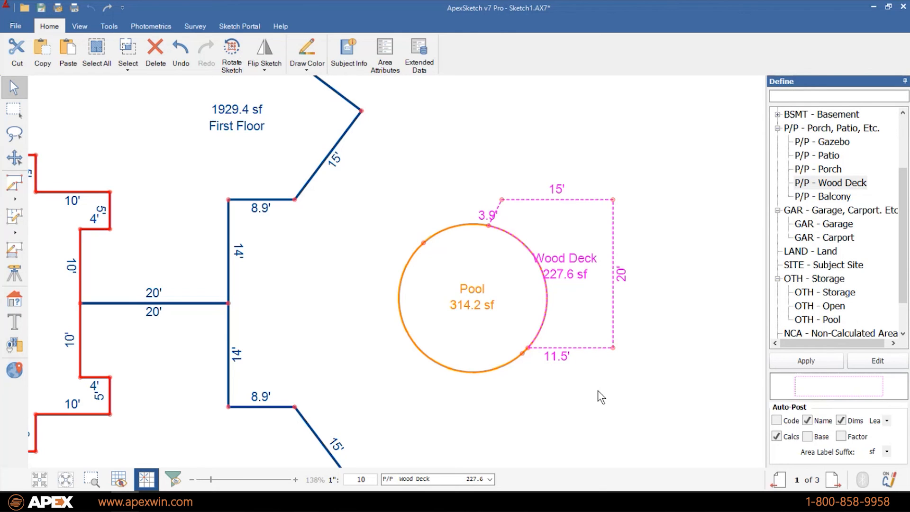
- Push the deck's right 20' wall 2' farther right, making the top 17'
left_click(559, 189)
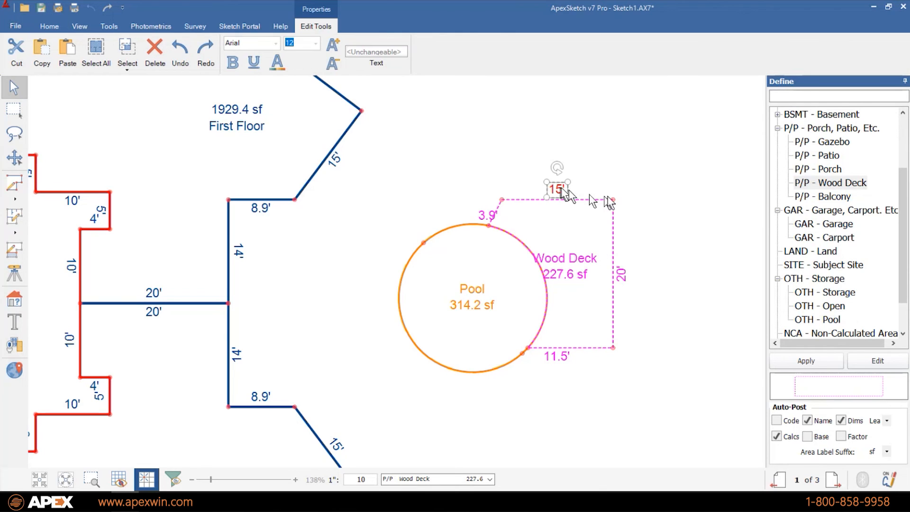
left_click(697, 219)
left_click(613, 232)
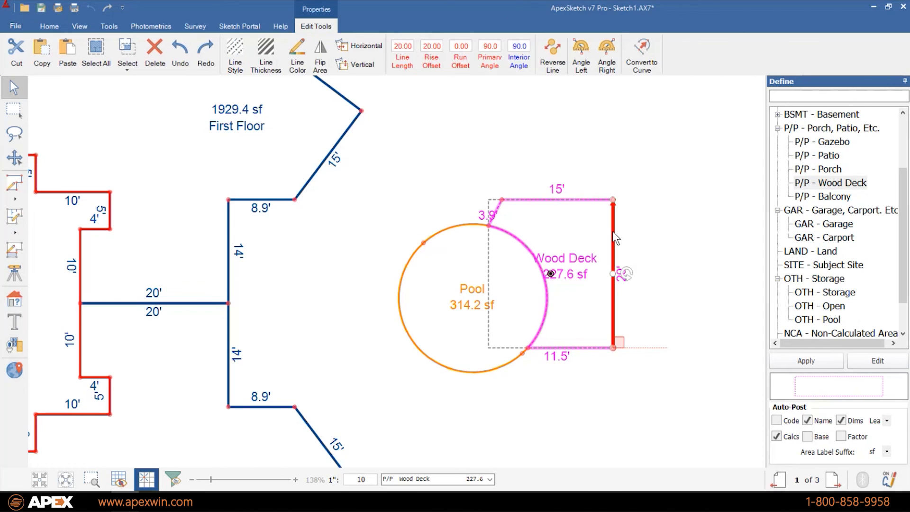
key("Right")
key("Right")
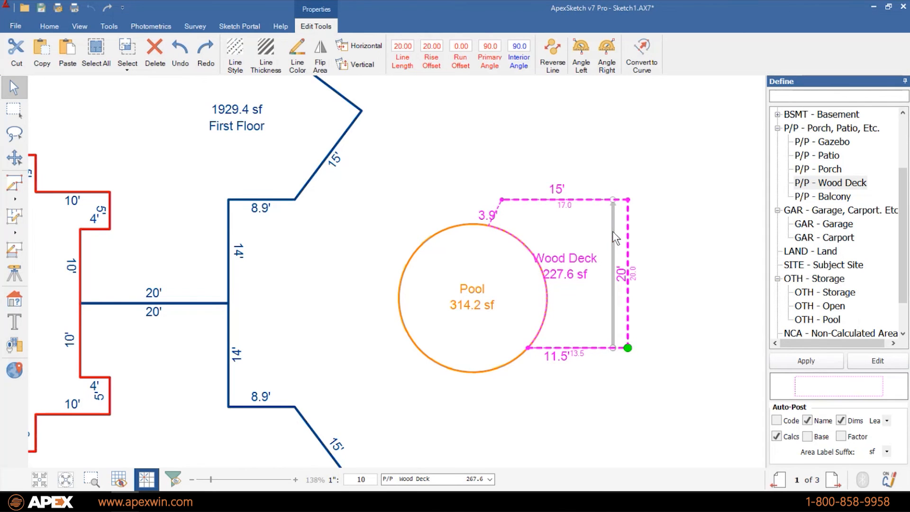
key("Return")
left_click(666, 237)
- Move the Wood Deck name and 267.6 sf labels into the deck's middle
left_click(587, 259)
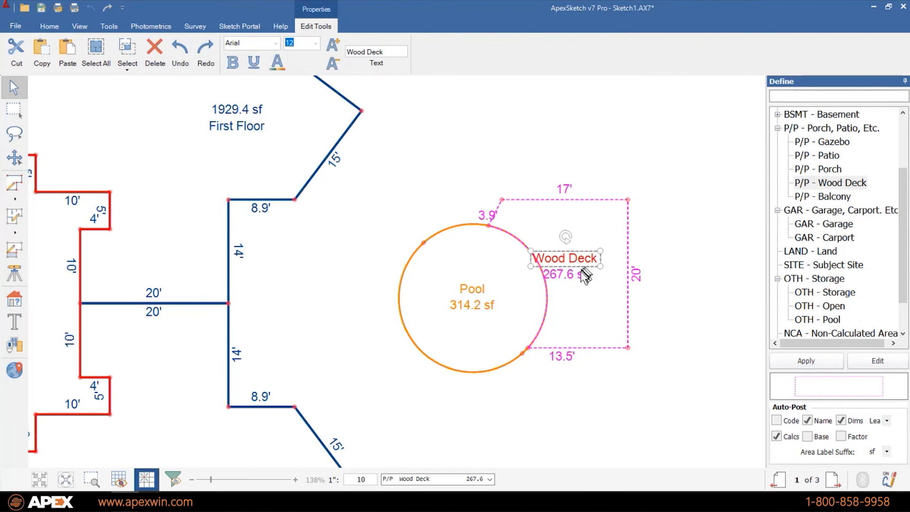
left_click(580, 275, "ctrl")
left_click_drag(580, 275, 593, 243)
left_click(663, 246)
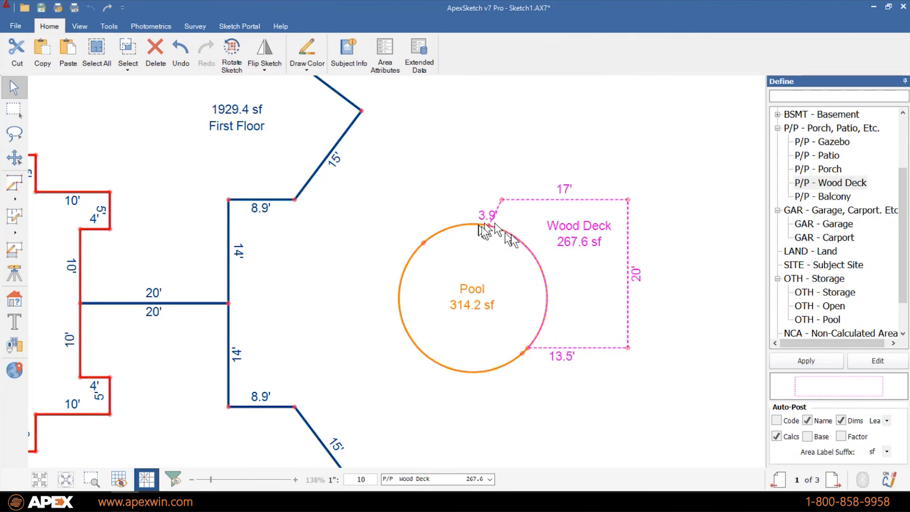
left_click(526, 348)
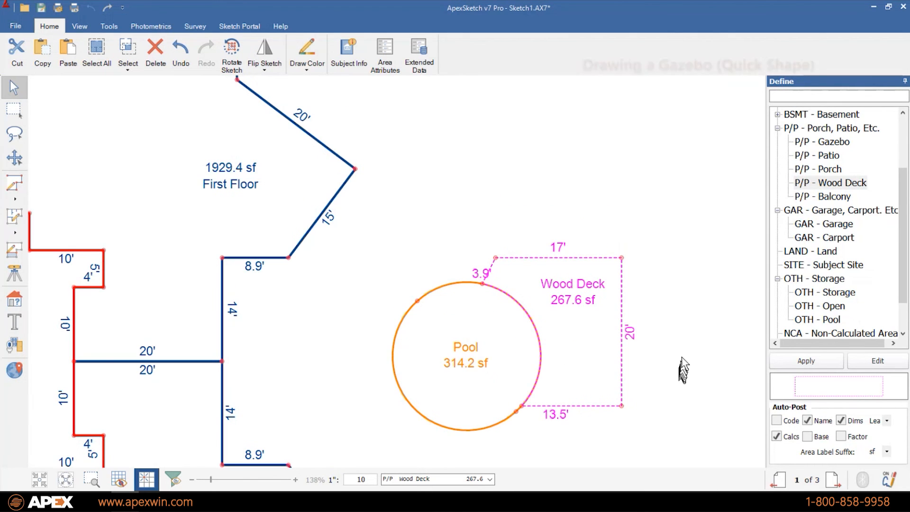
- Draw a 10-sided polygon with 8' sides above the Pool using the Polygon quick shape
scroll(614, 228, "up", 3)
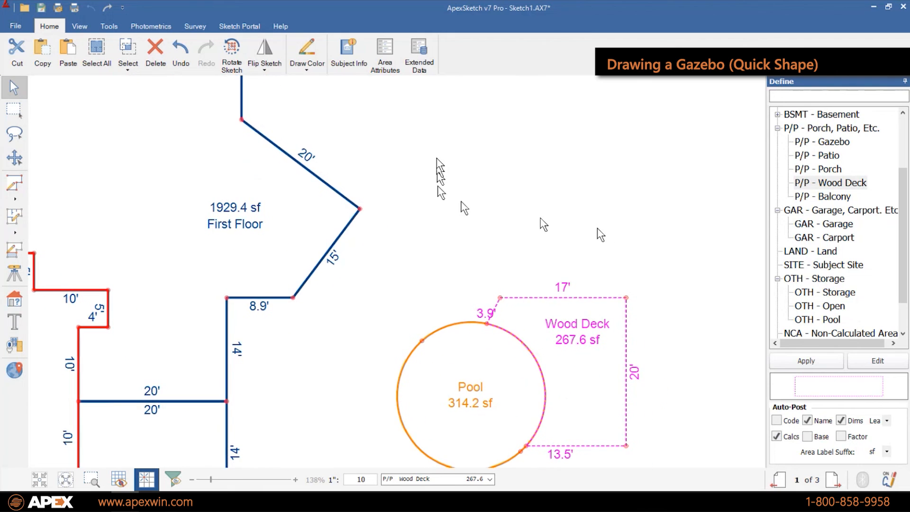
left_click(15, 198)
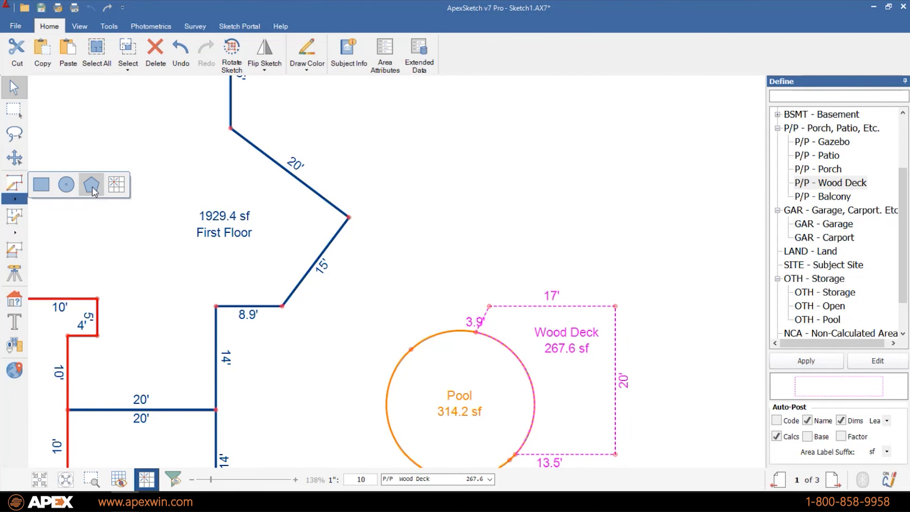
left_click(93, 185)
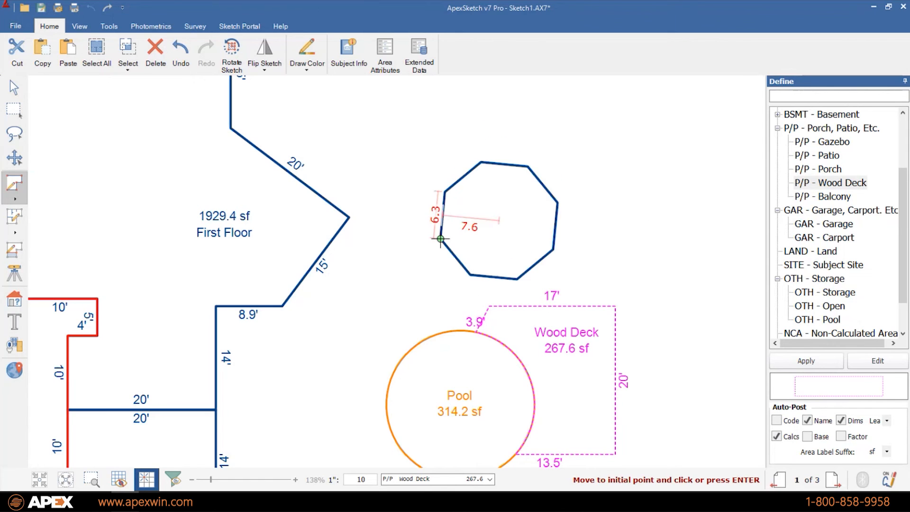
left_click(453, 251)
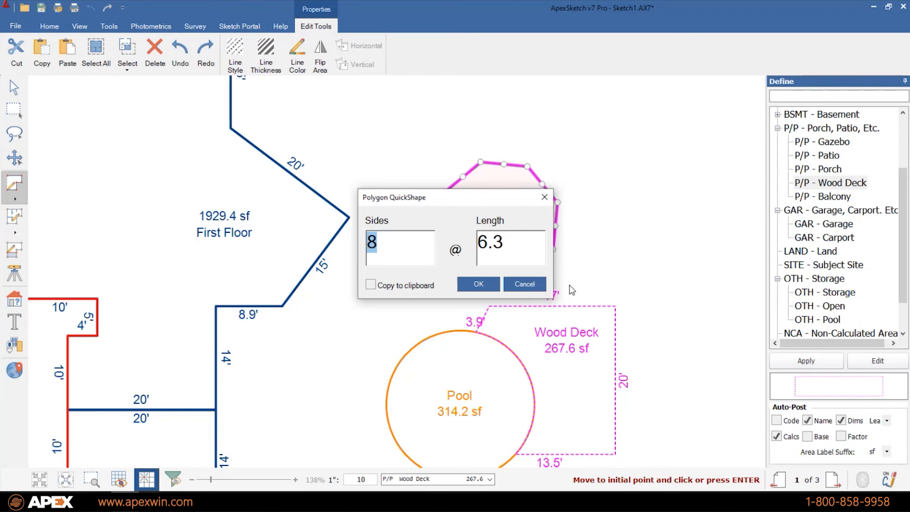
type("10")
key("Tab")
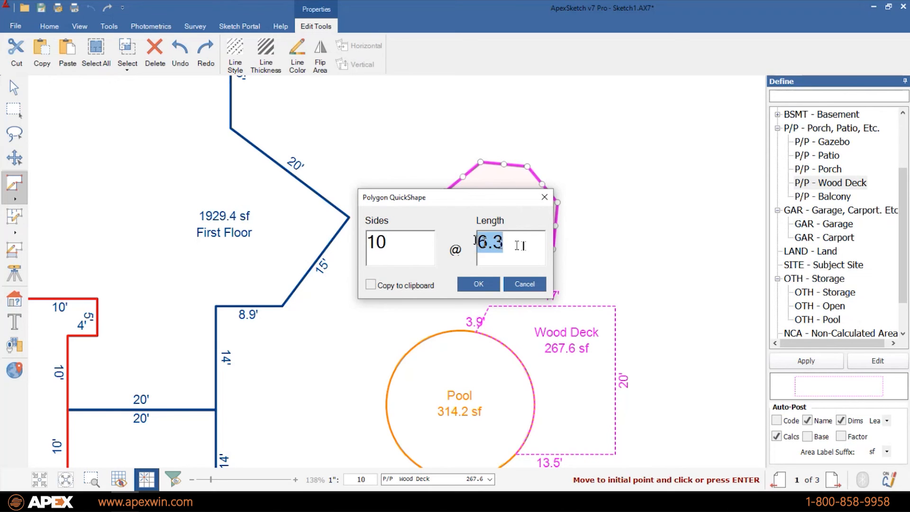
type("8")
left_click(486, 285)
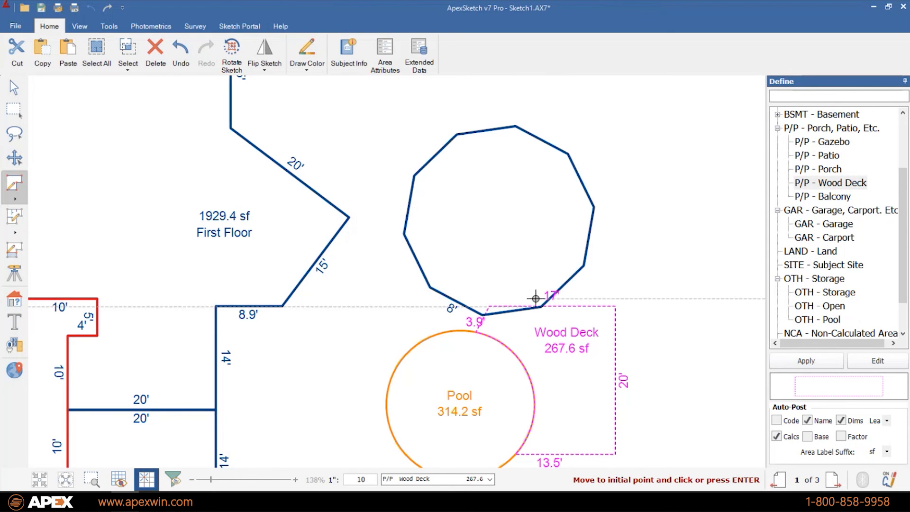
key("Escape")
- Define the polygon as a P/P - Gazebo area of 492.4 sf
left_click(522, 204)
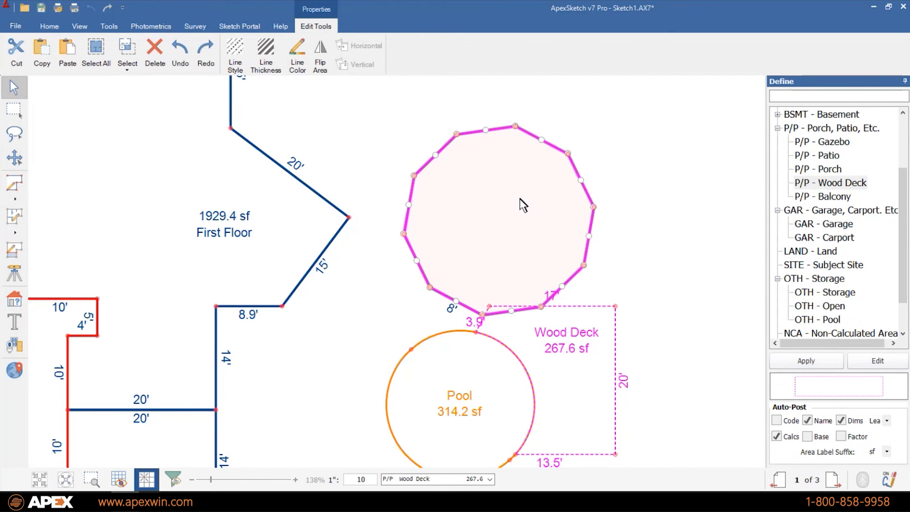
key("Escape")
left_click_drag(822, 142, 489, 180)
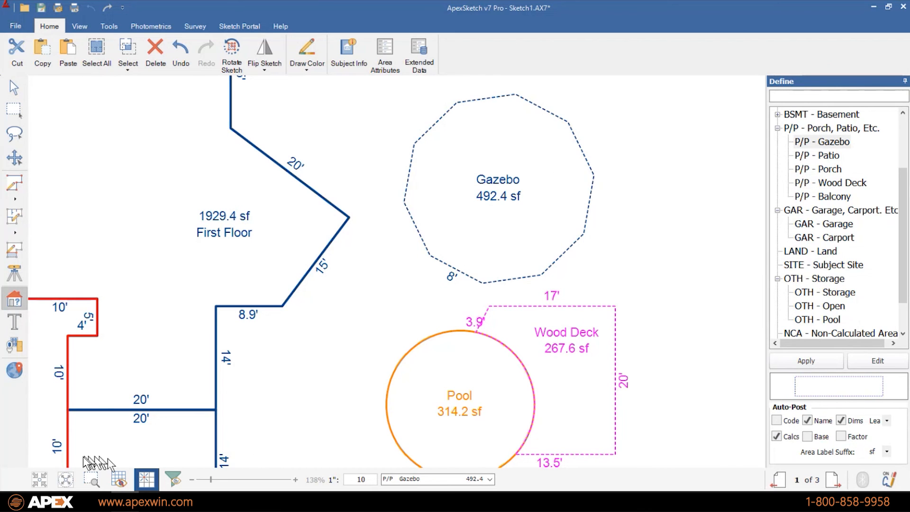
key("Escape")
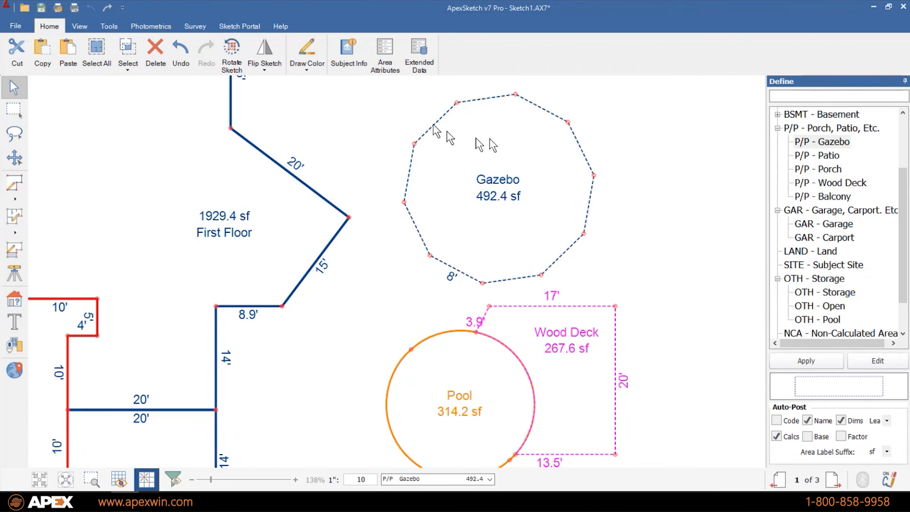
left_click(493, 144)
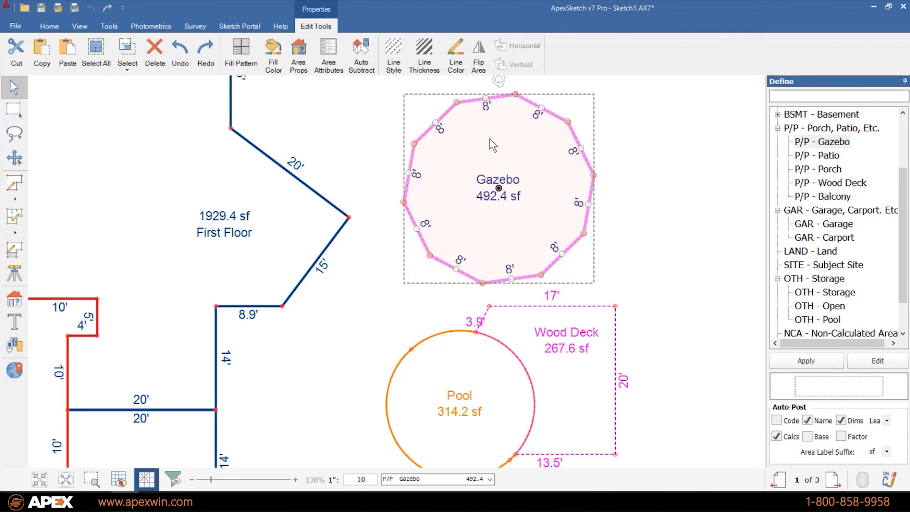
key("Escape")
scroll(689, 235, "down", 5)
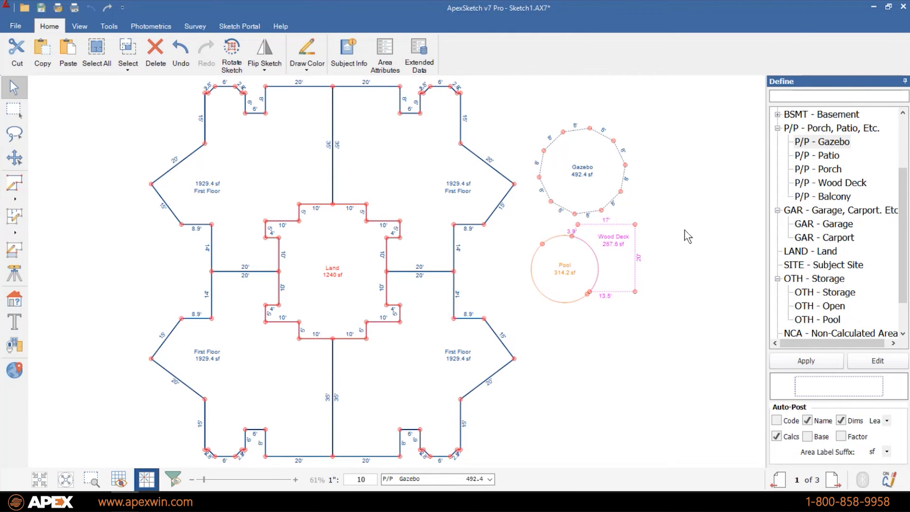
- Delete the Wood Deck, Gazebo and Pool areas one after another
left_click(622, 275)
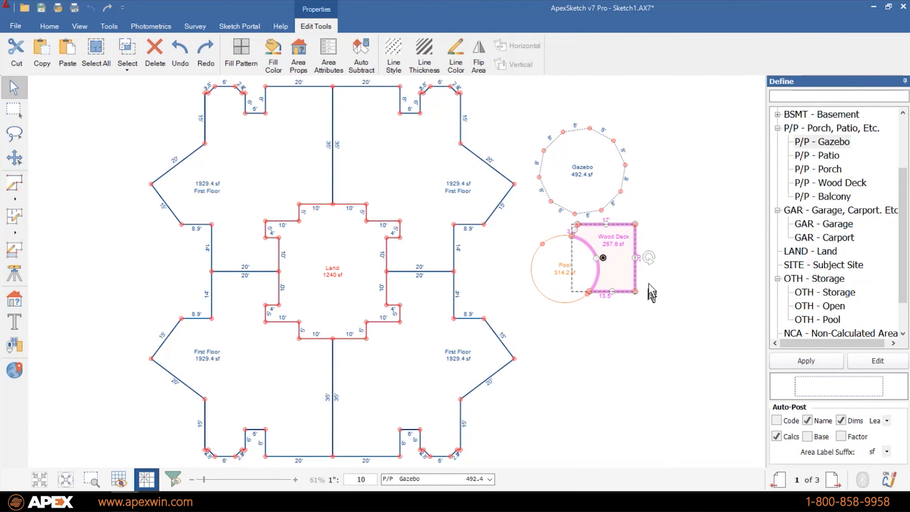
key("Delete")
left_click(593, 180)
key("Delete")
left_click(588, 266)
key("Delete")
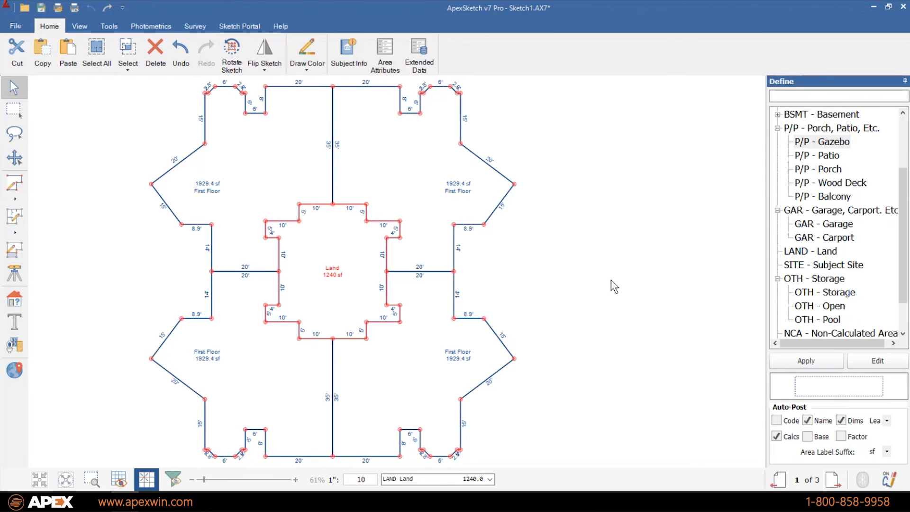
scroll(610, 280, "up", 5)
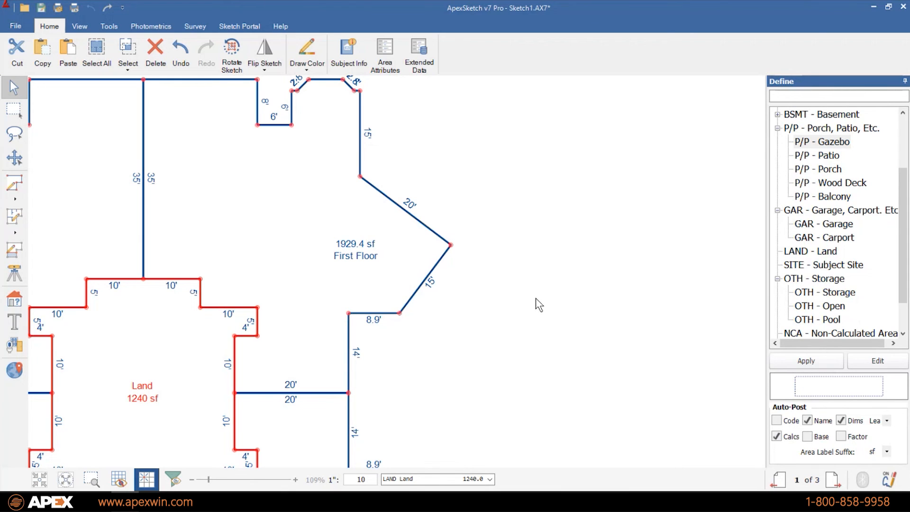
- Draw a 10' by 15' rectangle off the First Floor's angled wall and drag Patio onto it
left_click(13, 189)
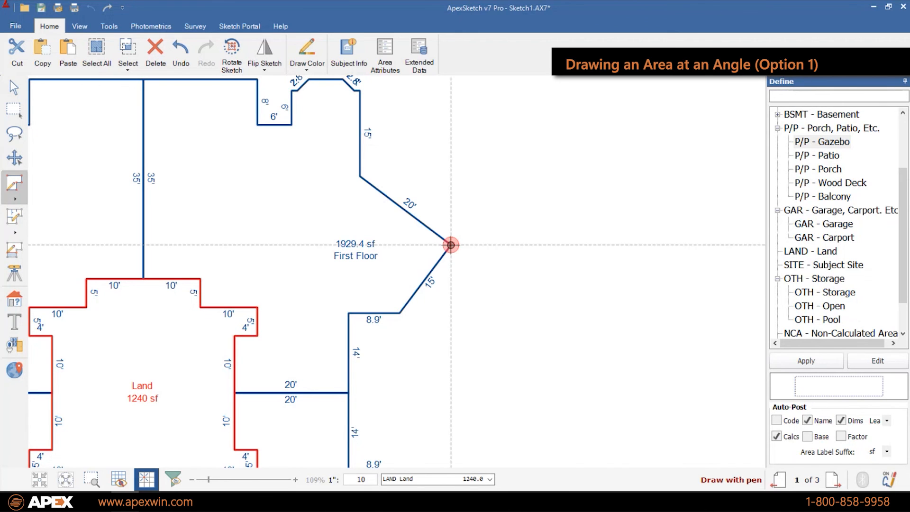
left_click(451, 244)
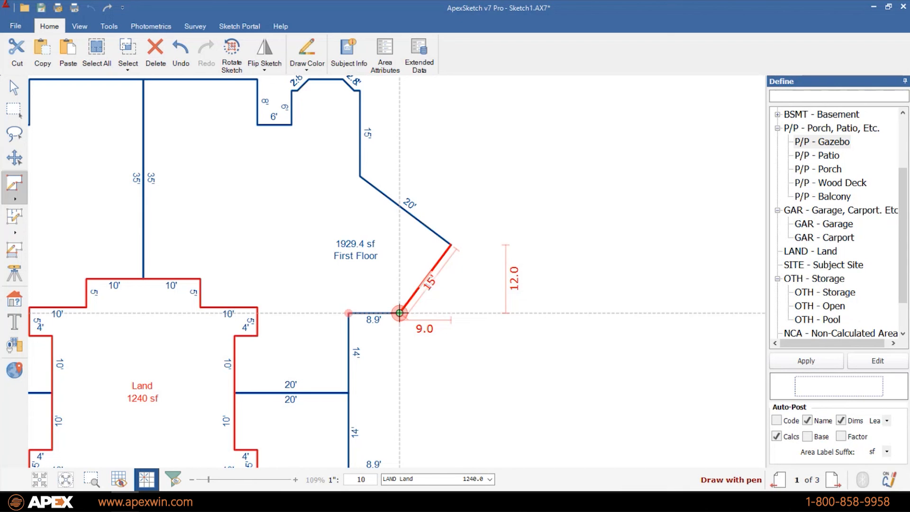
type("10")
key("Return")
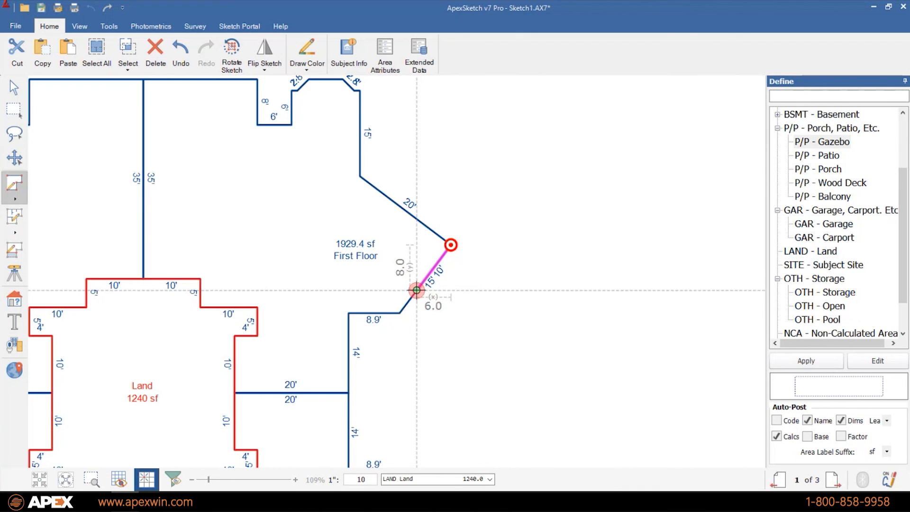
type("15")
key("Left")
key("Return")
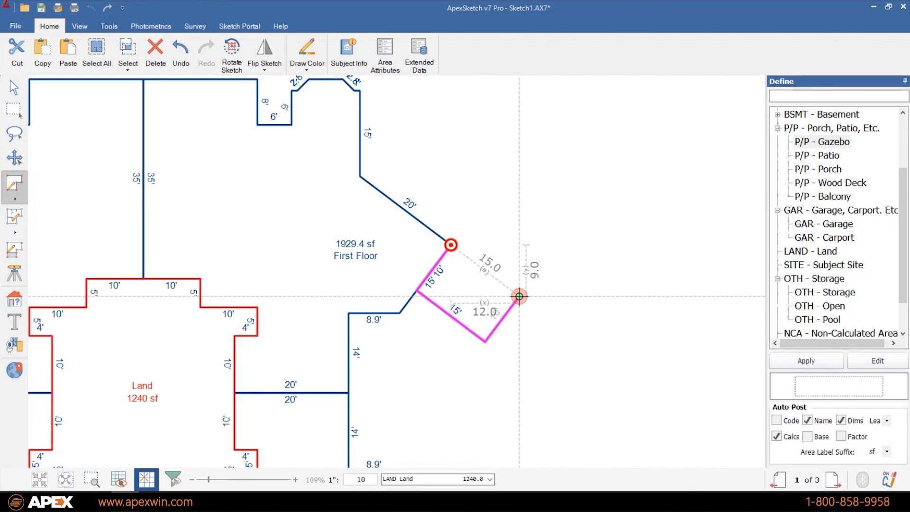
left_click(519, 296)
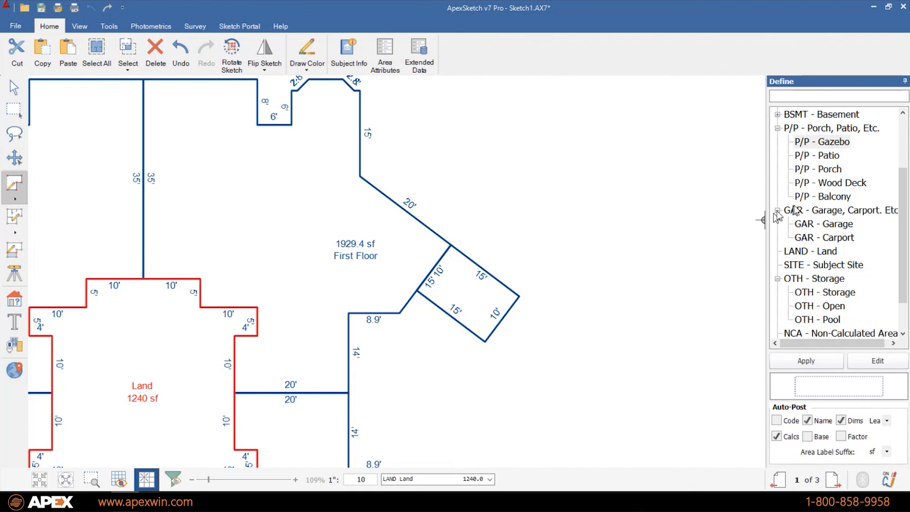
mouse_move(833, 158)
left_mouse_down()
mouse_move(711, 179)
mouse_move(469, 290)
left_mouse_up()
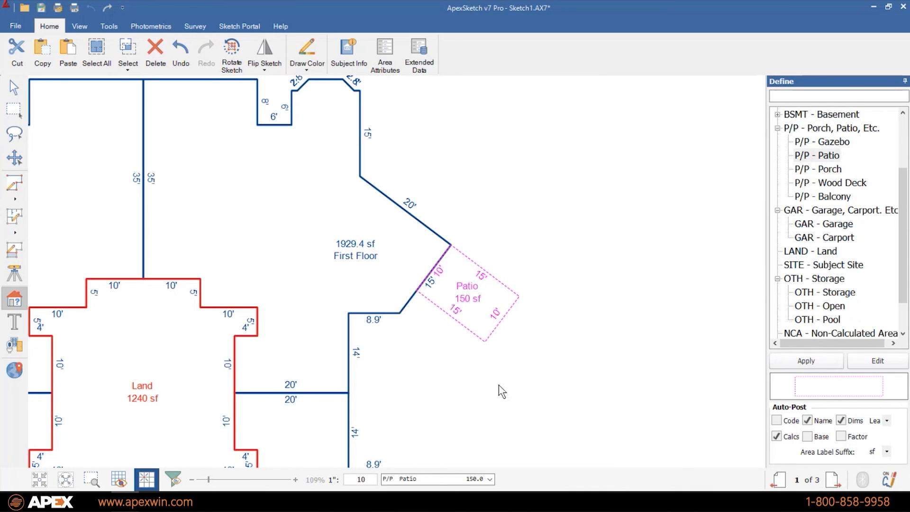
- Return to the Select tool and pan to the left First Floor wing's angled wall
scroll(502, 392, "down", 1)
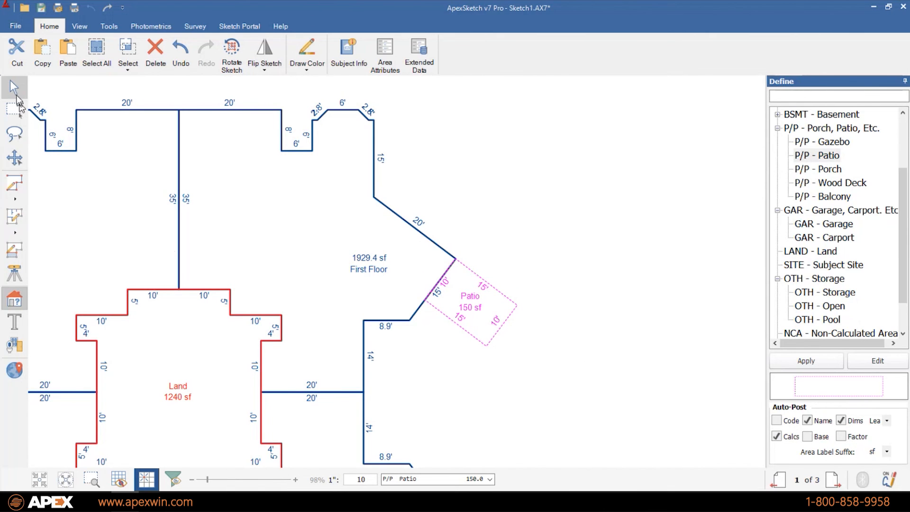
left_click(14, 87)
left_click_drag(419, 189, 619, 170)
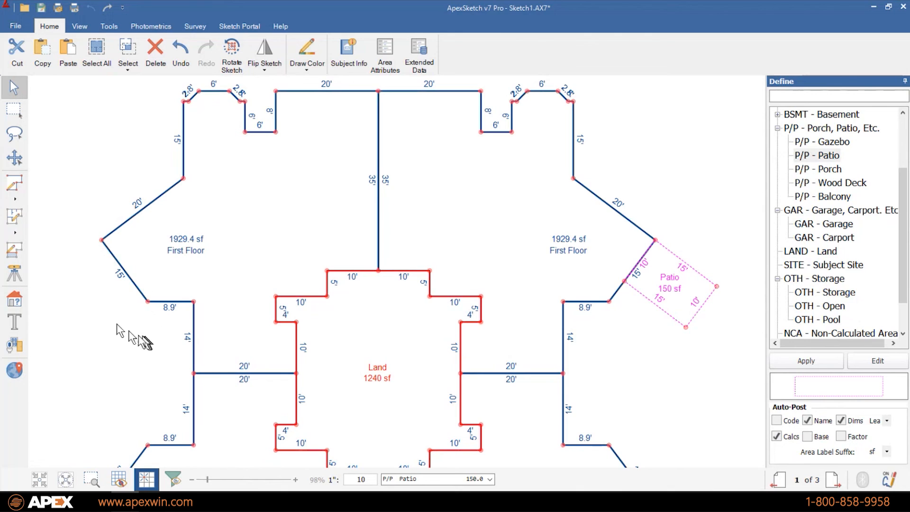
scroll(88, 306, "down", 1)
mouse_move(79, 336)
left_mouse_down()
mouse_move(194, 336)
mouse_move(181, 330)
left_mouse_up()
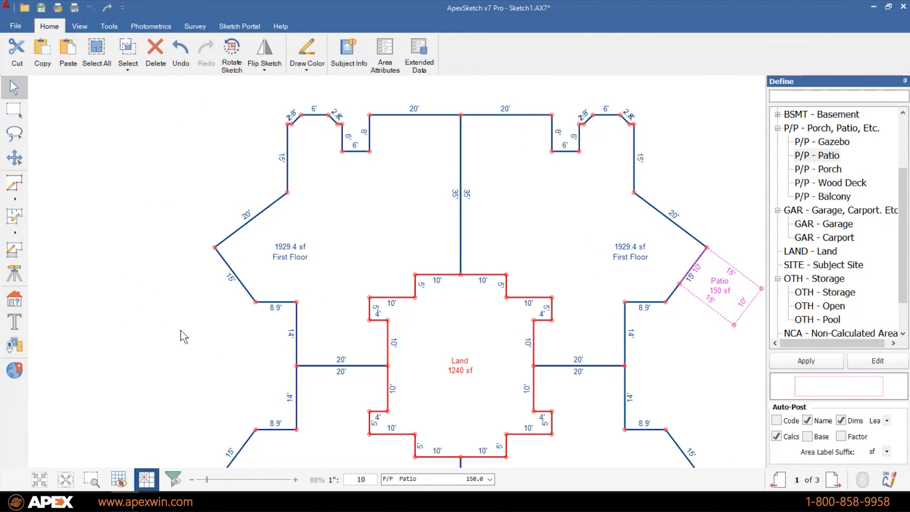
- Rotate the sketch so the left area's angled 15' wall stands vertical
left_click(247, 293)
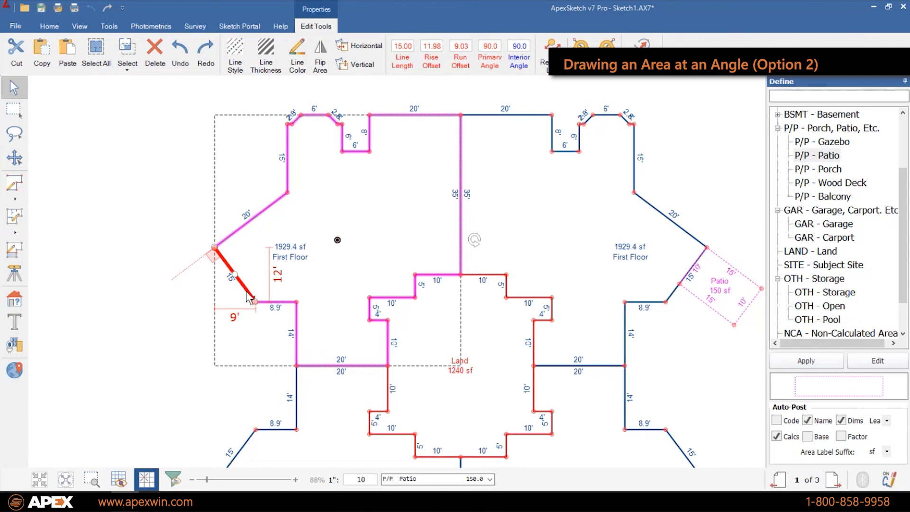
left_click(358, 64)
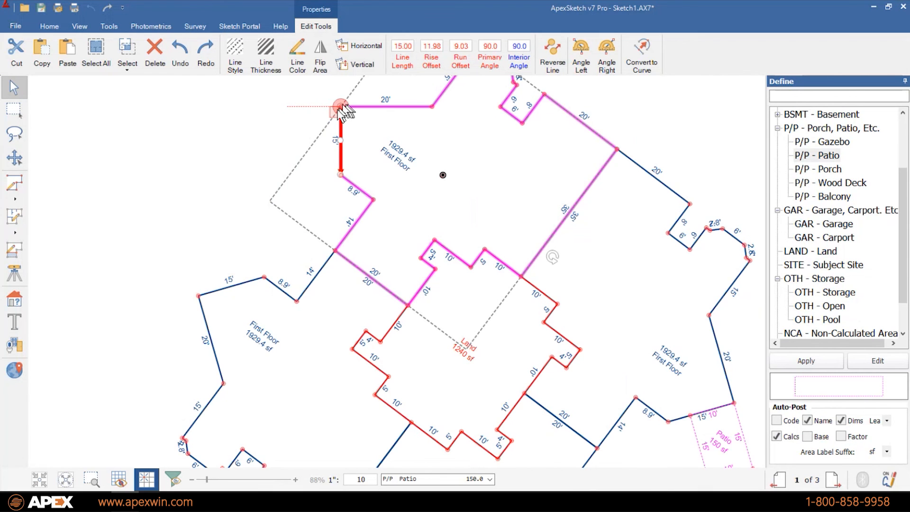
key("Escape")
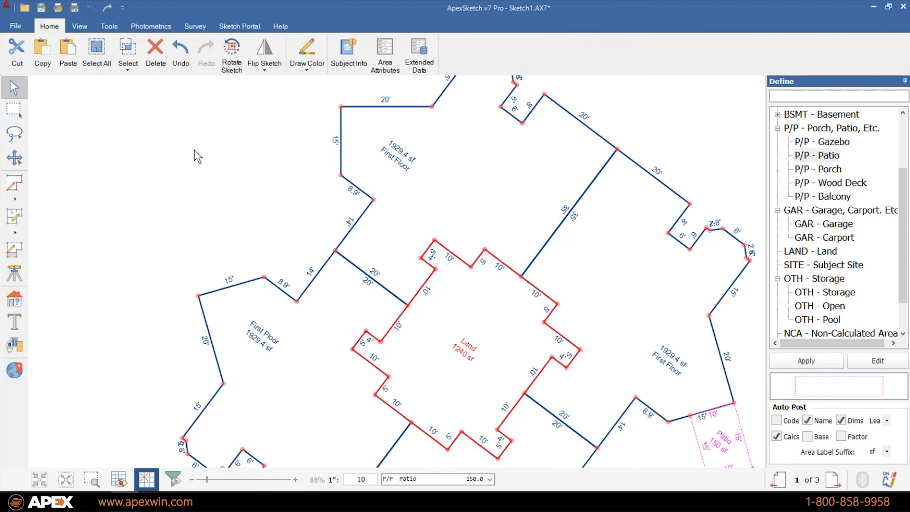
- Draw a 15' by 10' rectangle off that wall's top corner
left_click(14, 183)
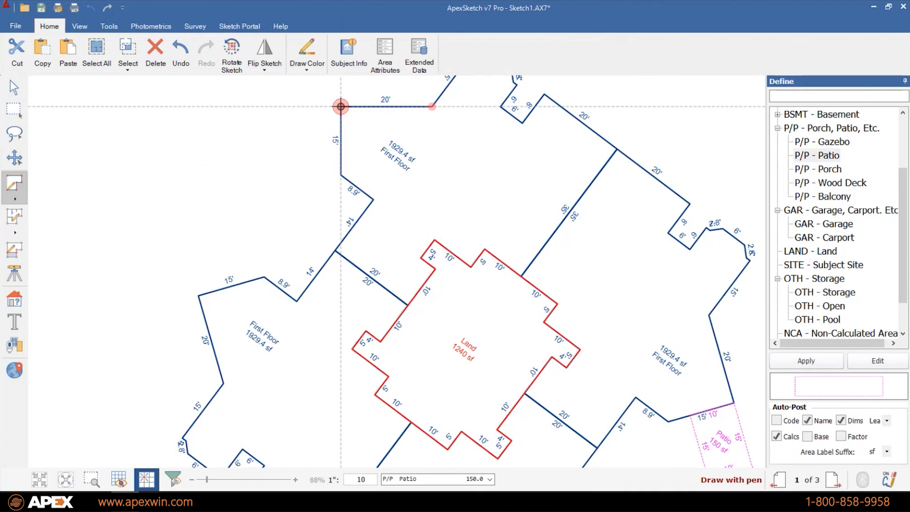
type("15")
key("Left")
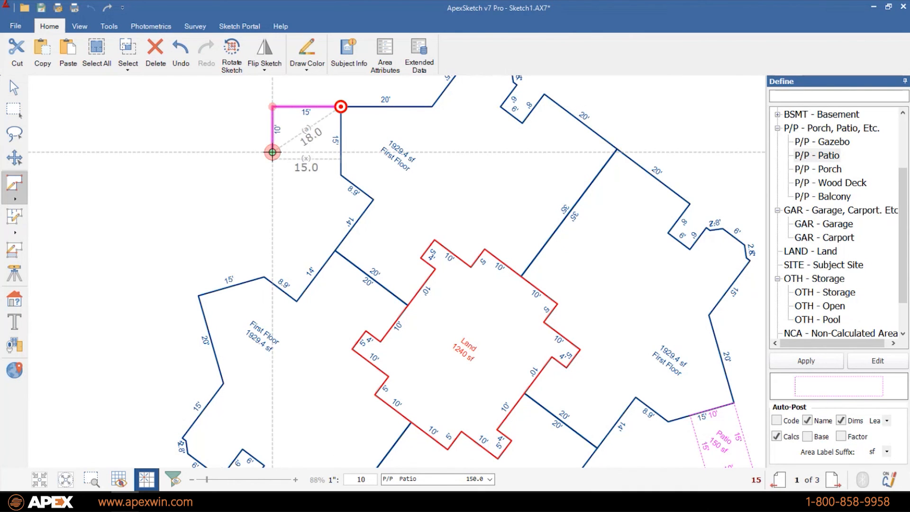
left_click(272, 152)
left_click(341, 152)
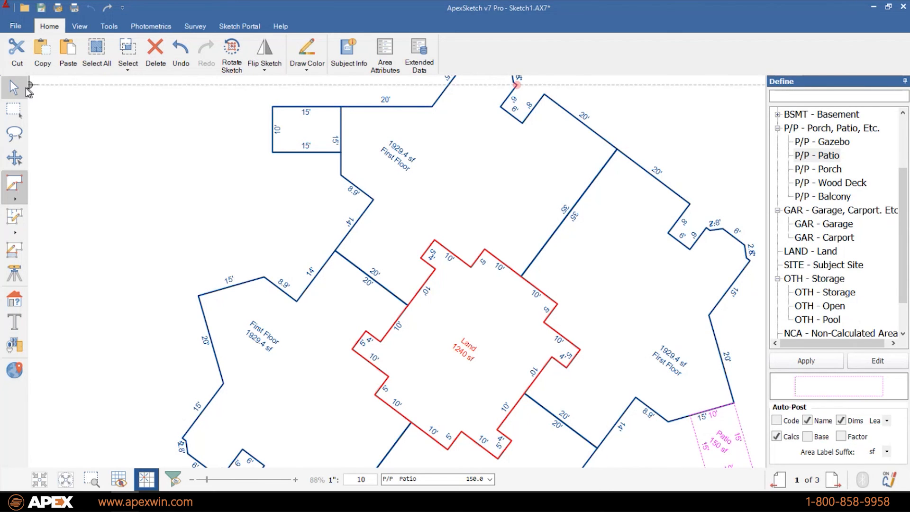
- Straighten the sketch horizontally by leveling a 20' wall
left_click(15, 88)
left_click(619, 151)
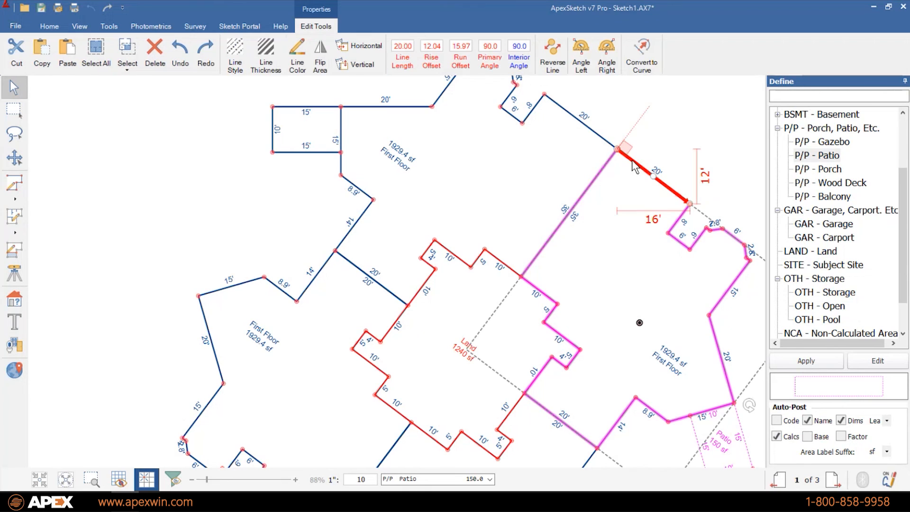
left_click(368, 46)
left_click(218, 166)
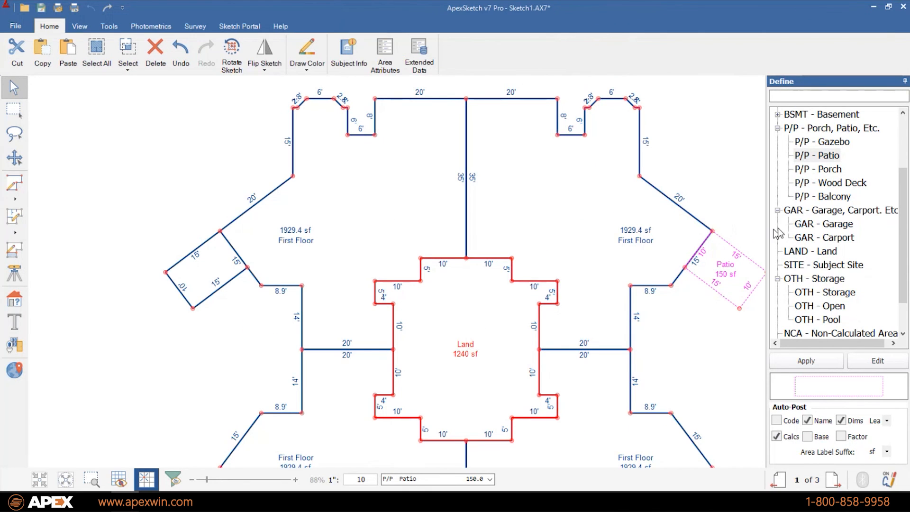
- Define the left rectangle as a 150 sf P/P - Patio and zoom to fit the plan
double_click(827, 155)
left_click(208, 270)
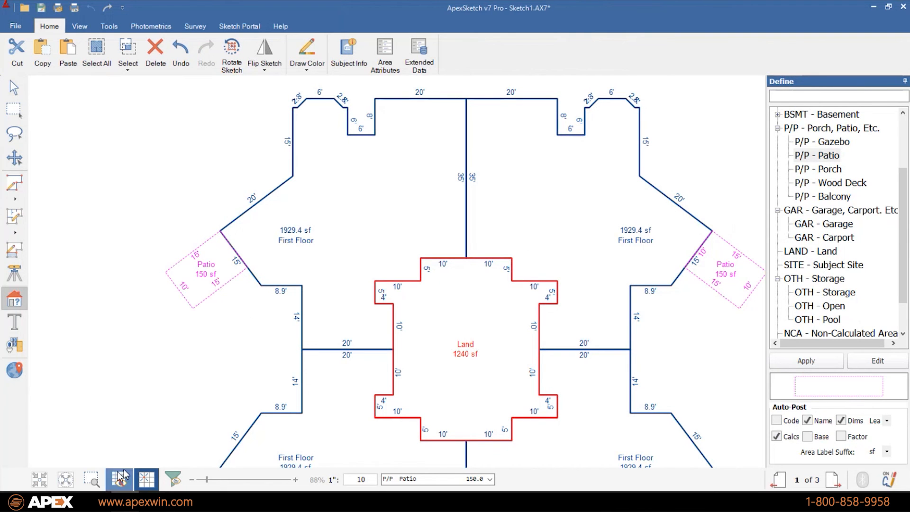
left_click(66, 480)
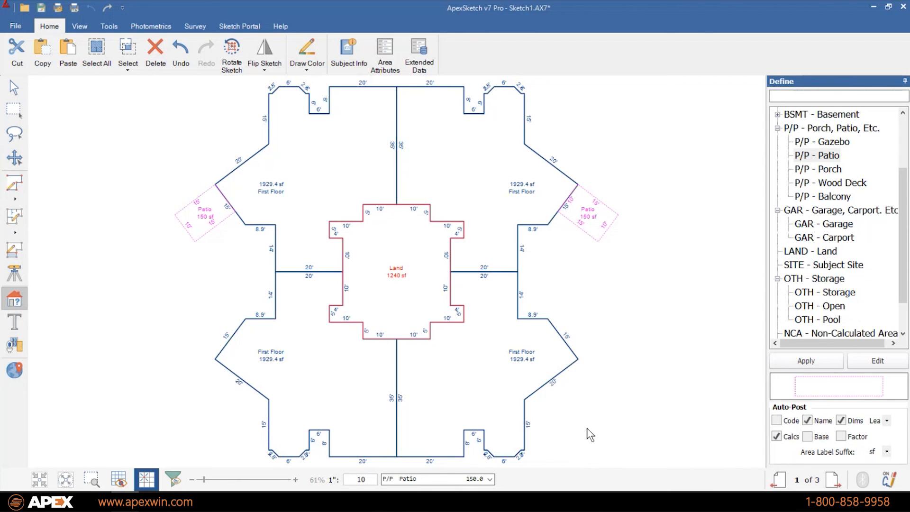
left_click(14, 345)
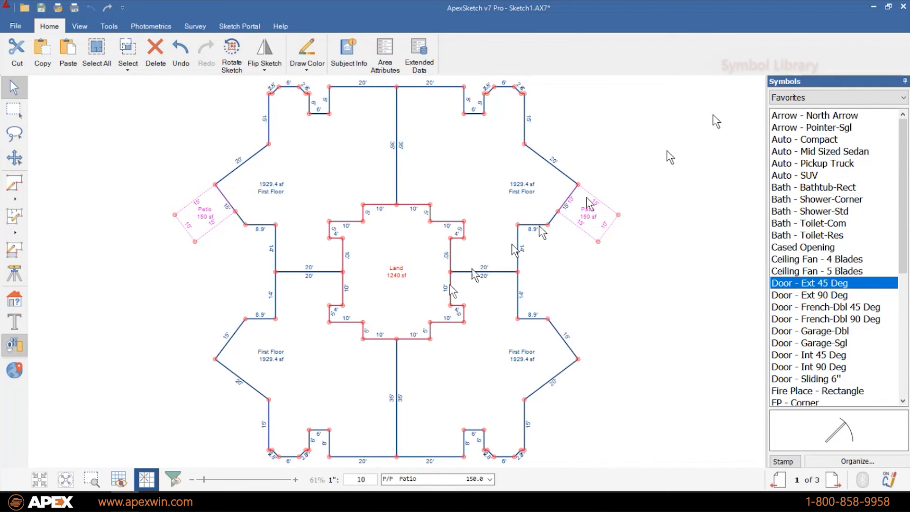
- Scroll the Favorites symbols back to the top and open the symbol category list
scroll(815, 308, "down", 6)
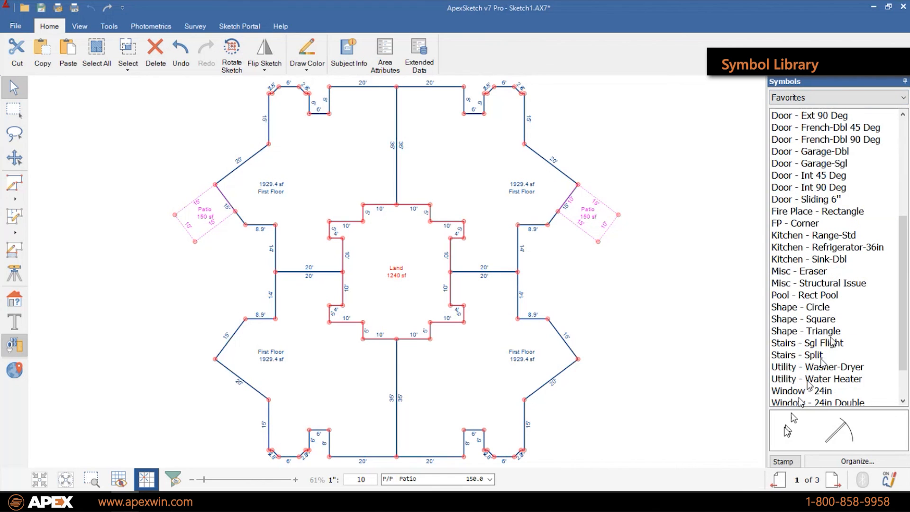
scroll(791, 393, "down", 1)
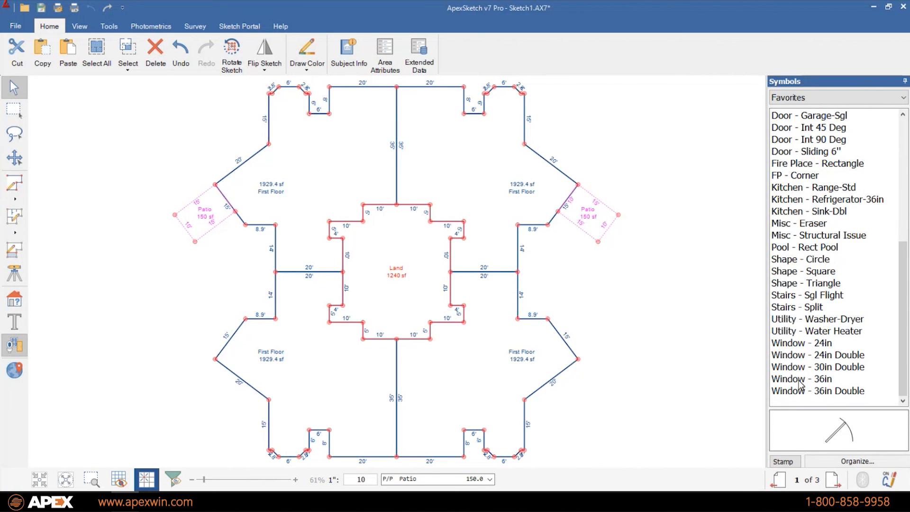
scroll(806, 372, "up", 7)
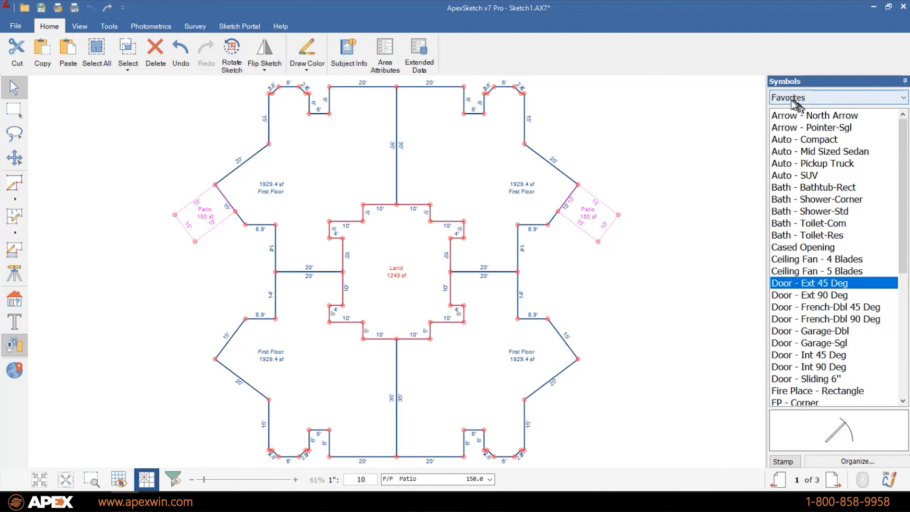
left_click(812, 99)
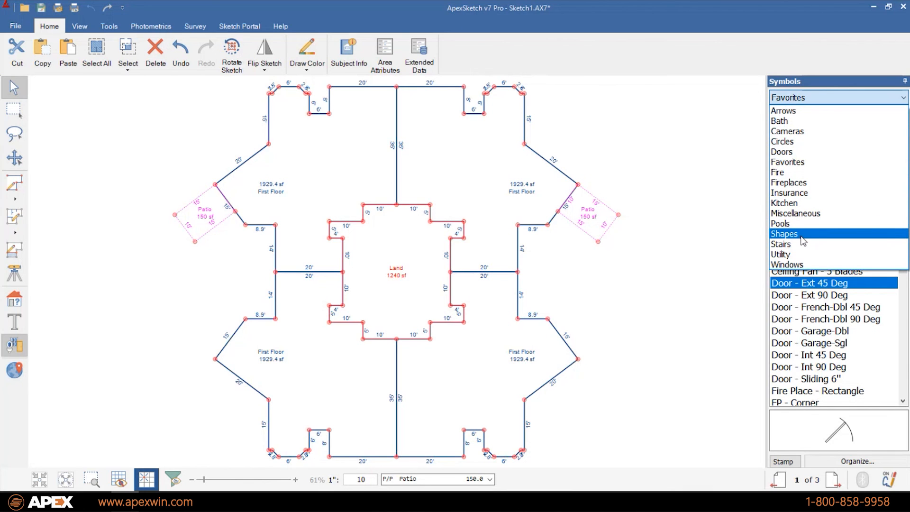
- Place the Insurance Elev-Com - Dashed E symbol to the right of the plan
left_click(792, 195)
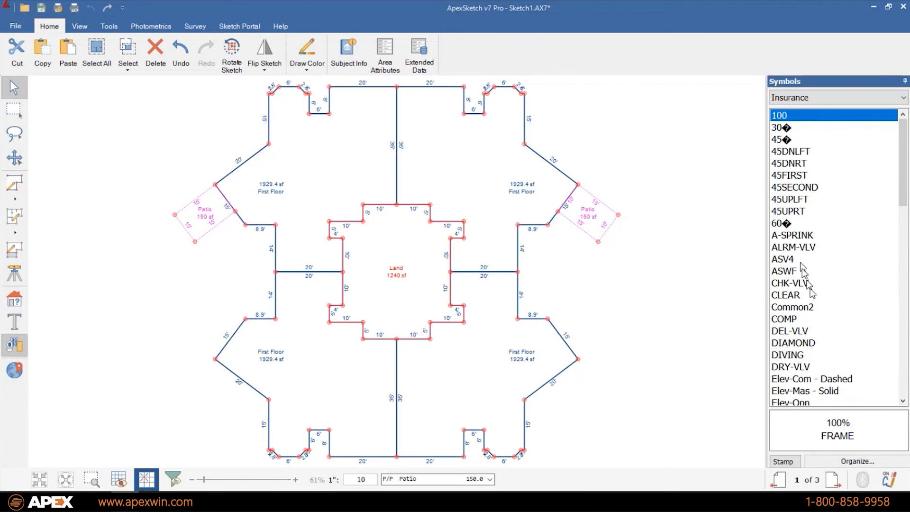
scroll(816, 315, "down", 1)
left_click(808, 345)
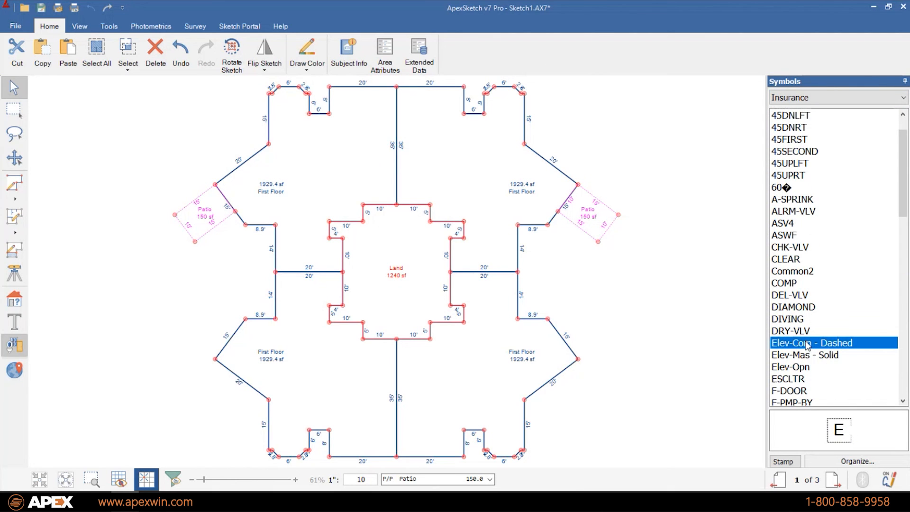
left_click(806, 355)
double_click(804, 344)
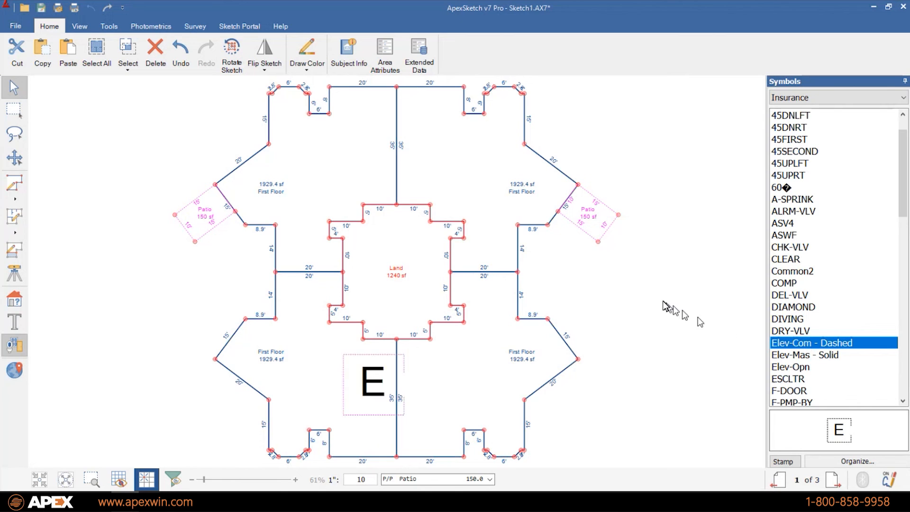
left_click(610, 300)
- Place an Elev-Mas - Solid E below it, then undo it
left_click(687, 380)
double_click(801, 355)
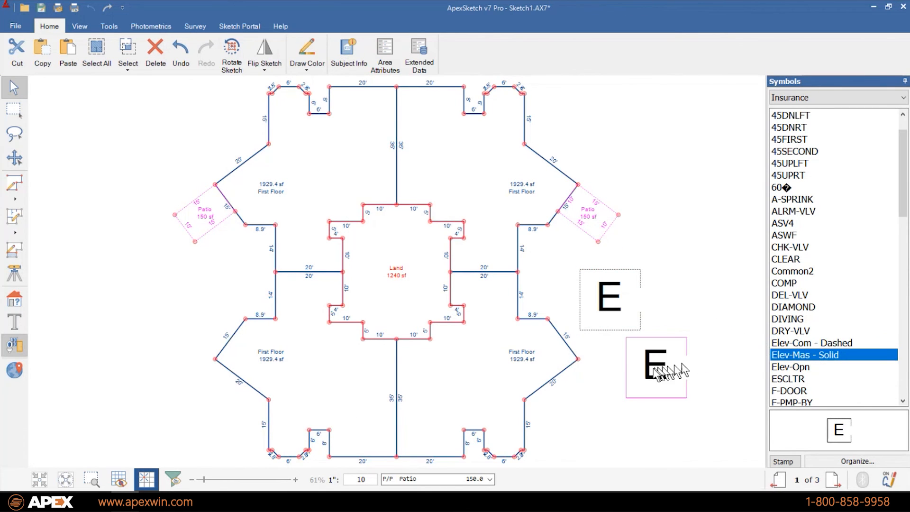
left_click(656, 369)
key("ctrl+z")
- Select the dashed E symbol and keep the Insurance symbol category listed
left_click(614, 307)
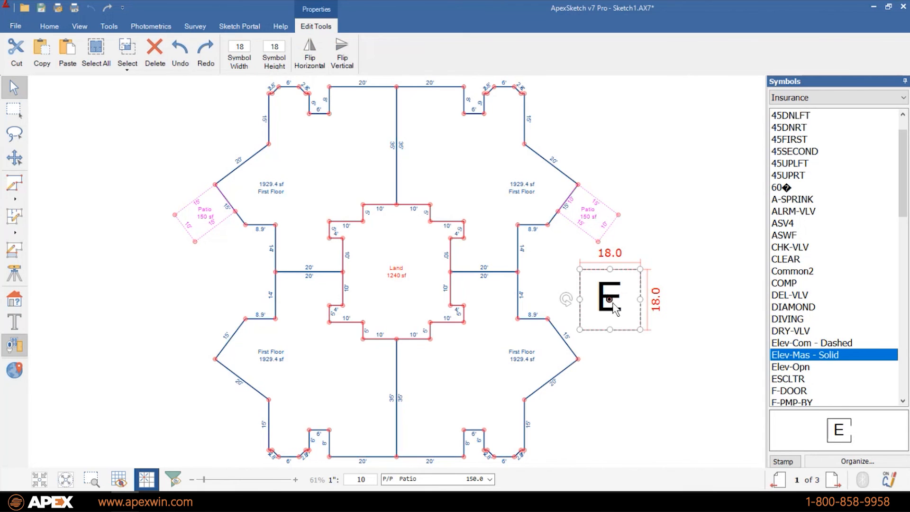
left_click(640, 328)
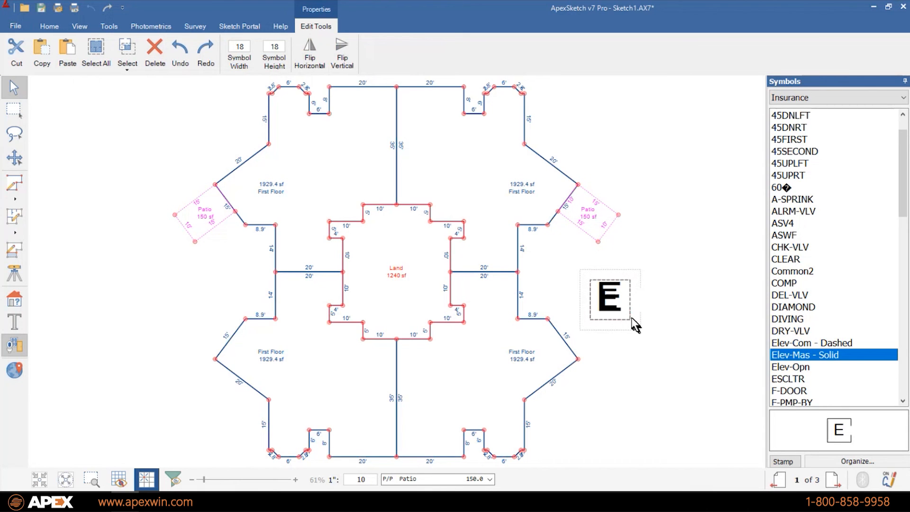
left_click(630, 314)
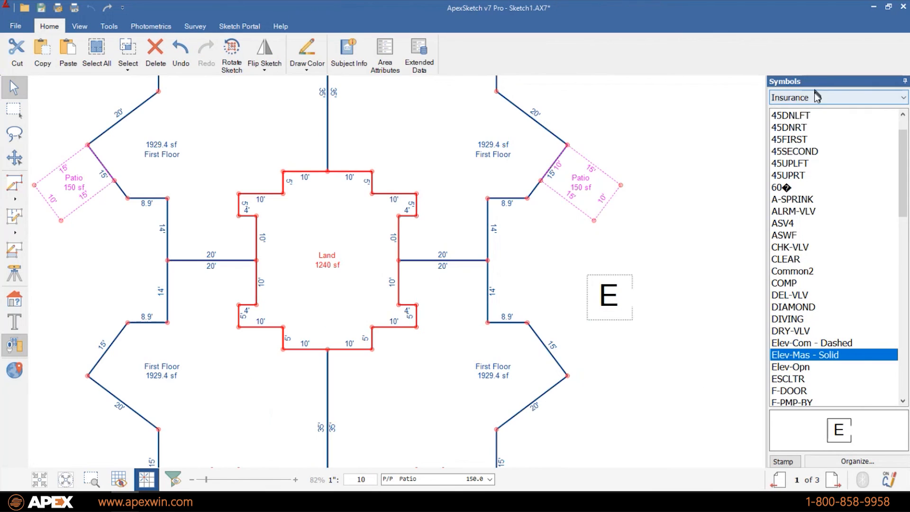
left_click(816, 96)
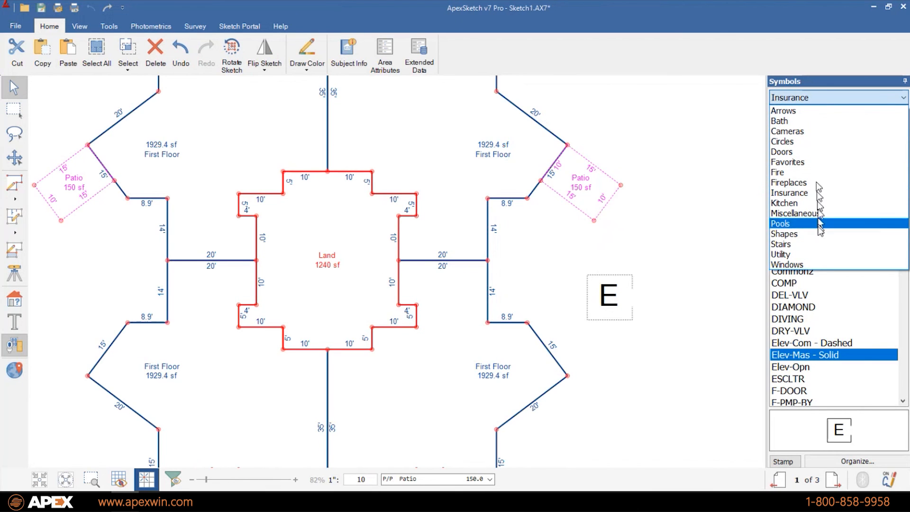
left_click(815, 193)
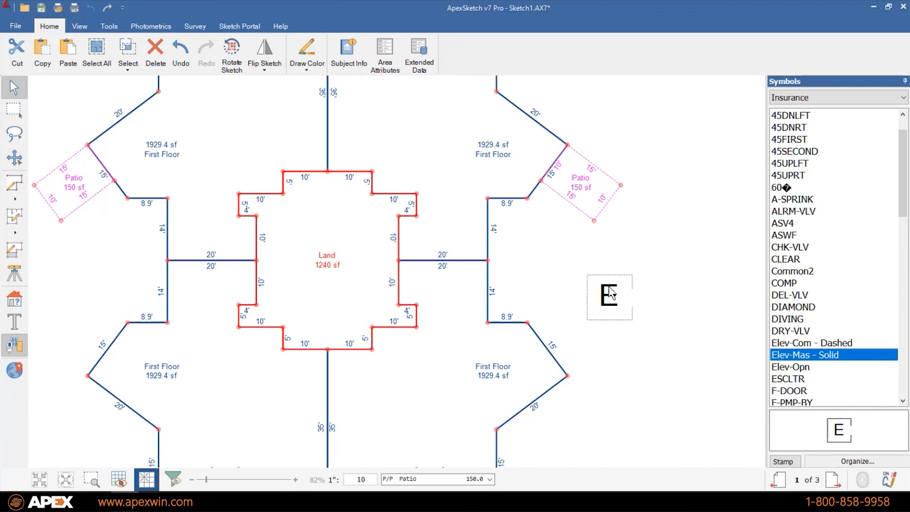
- Launch Organize for the symbol folders, dismiss the password prompt, and move the Symbols window left
left_click(847, 465)
key("Escape")
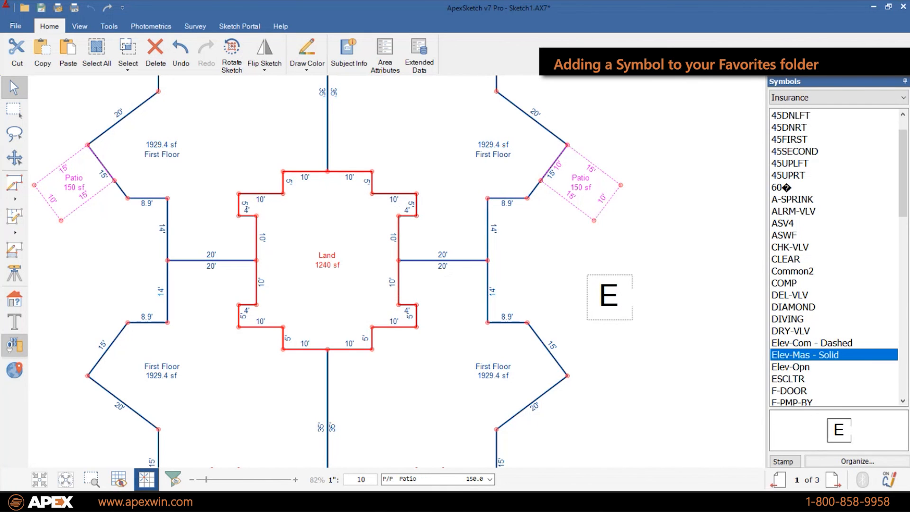
left_click_drag(769, 140, 500, 64)
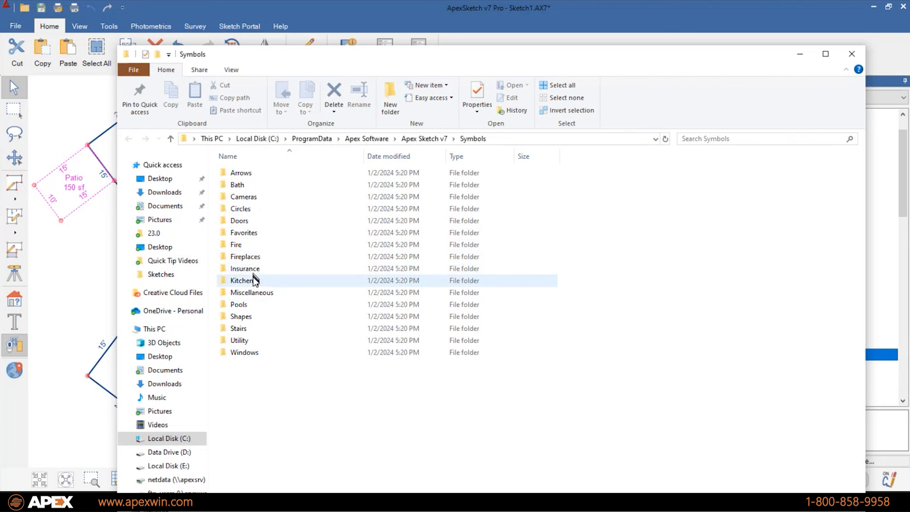
- Copy Elev-Com - Dashed.sym from the Insurance symbols folder
double_click(251, 269)
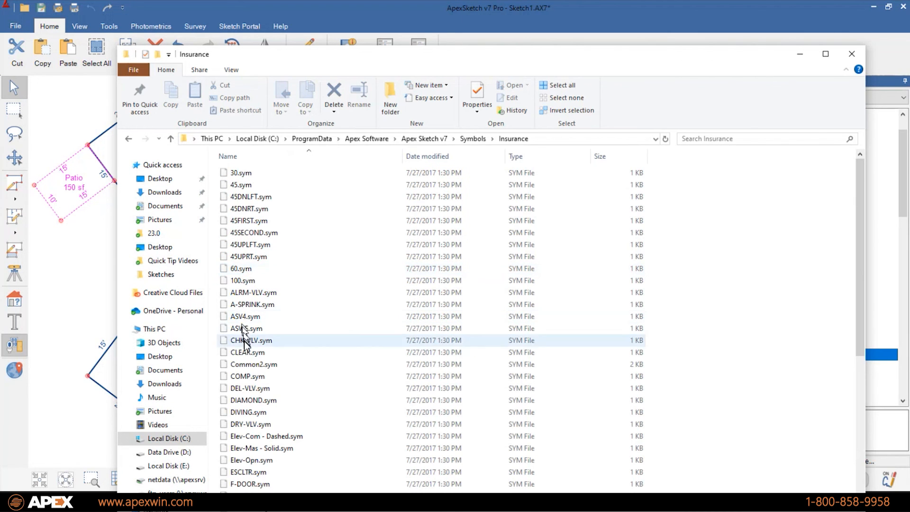
scroll(243, 350, "down", 1)
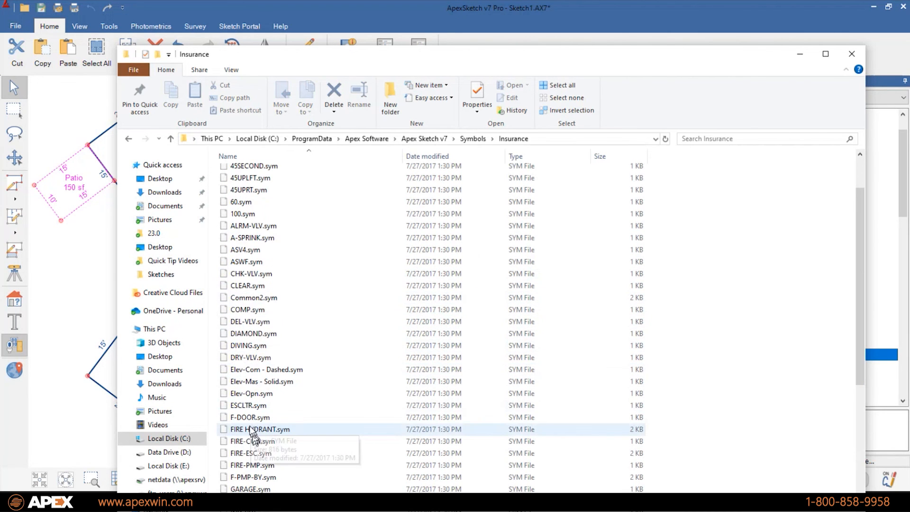
scroll(251, 421, "down", 1)
left_click(243, 385)
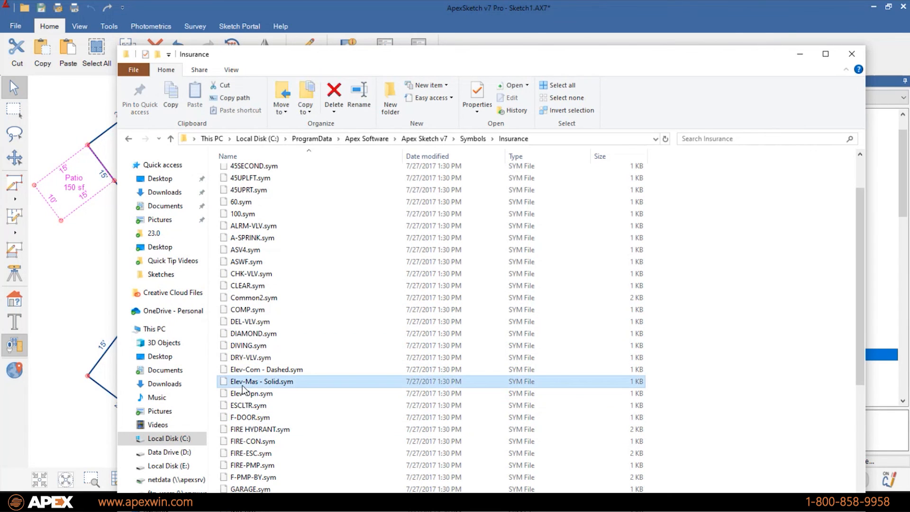
left_click(241, 371)
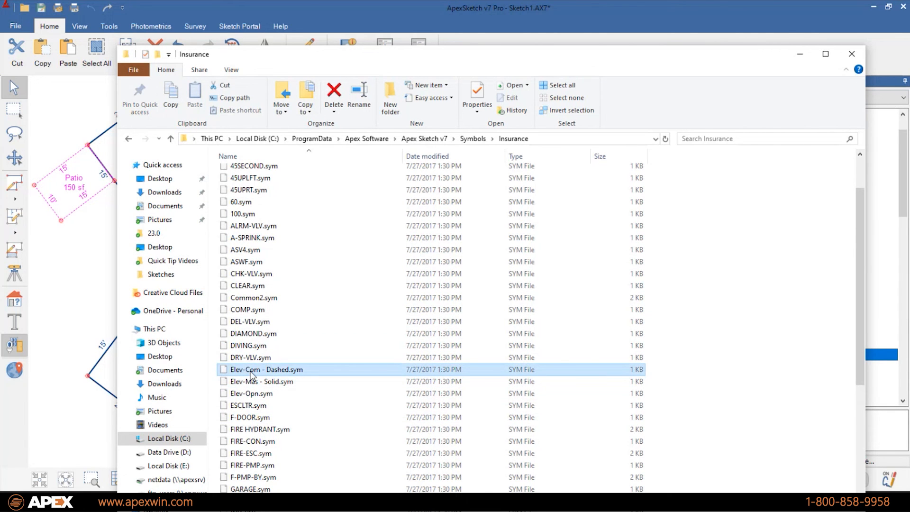
right_click(250, 373)
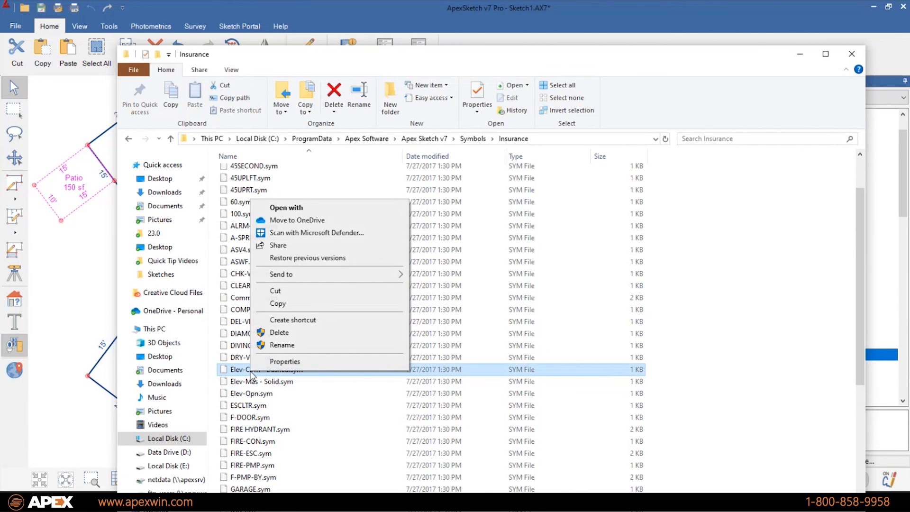
left_click(274, 303)
- Paste the symbol file into the Favorites folder and close File Explorer
left_click(472, 138)
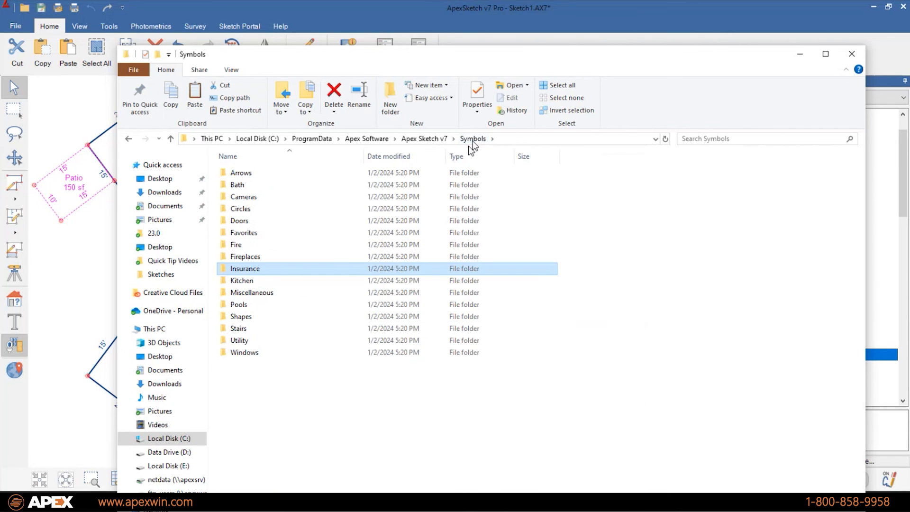
double_click(265, 232)
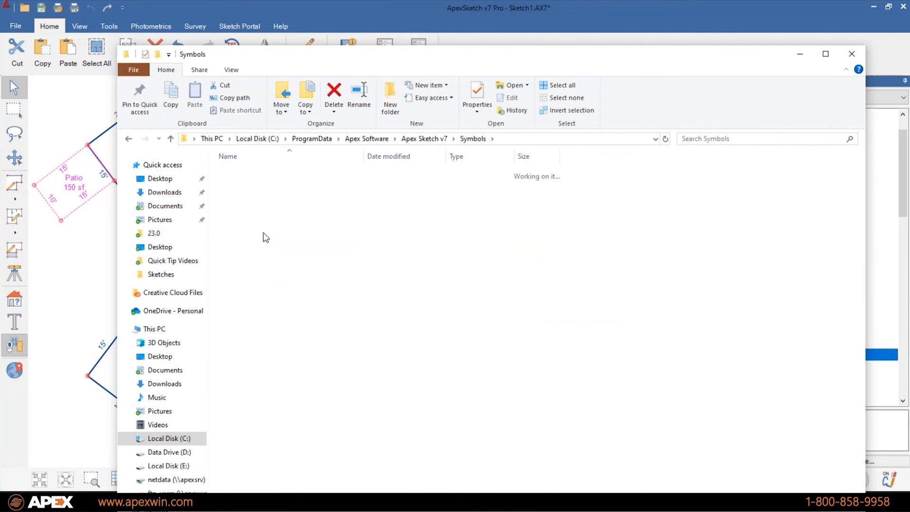
right_click(632, 237)
left_click(658, 315)
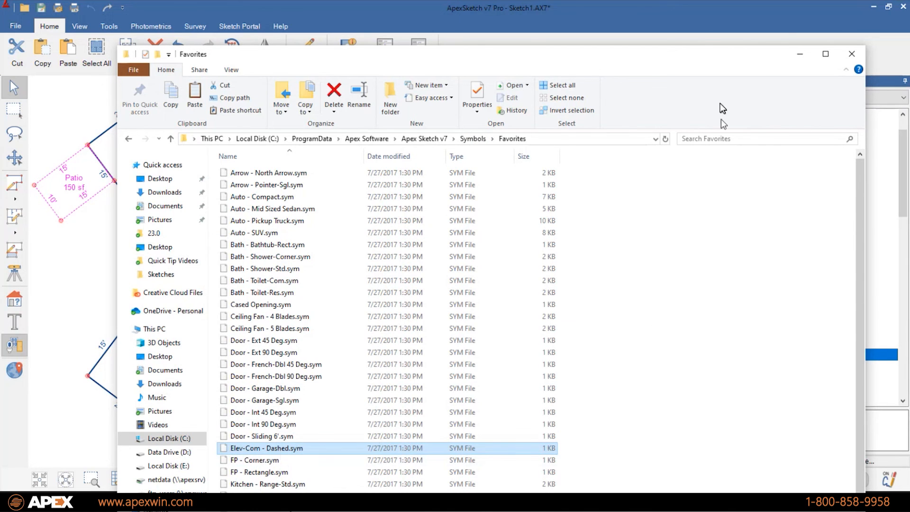
left_click(853, 57)
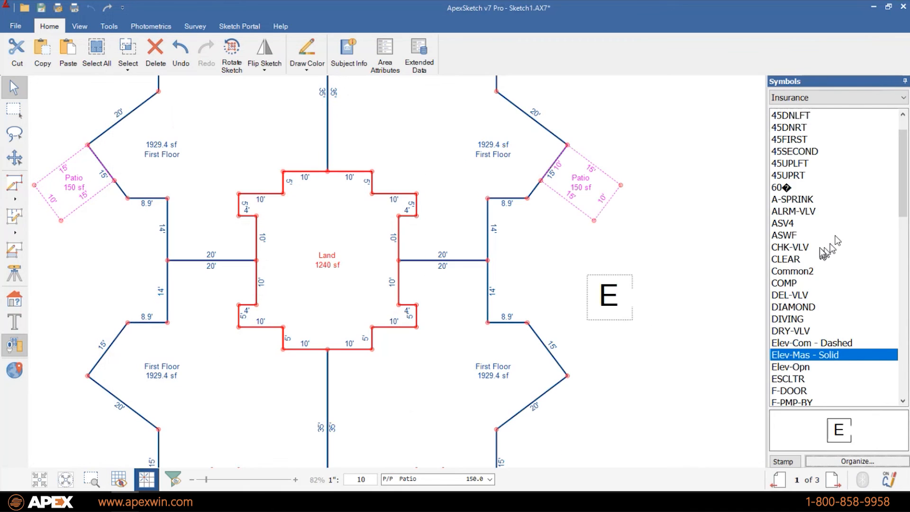
- Switch the symbol category to Favorites and select the dashed E symbol
left_click(874, 98)
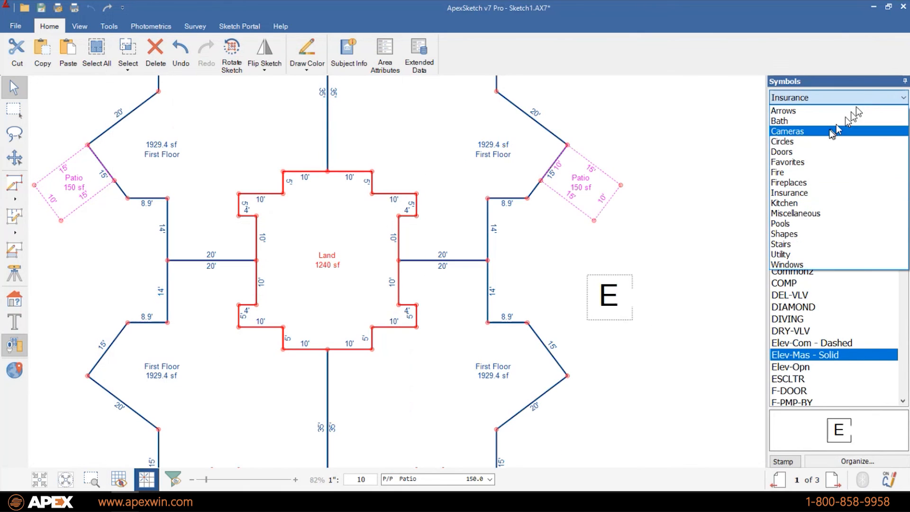
left_click(815, 162)
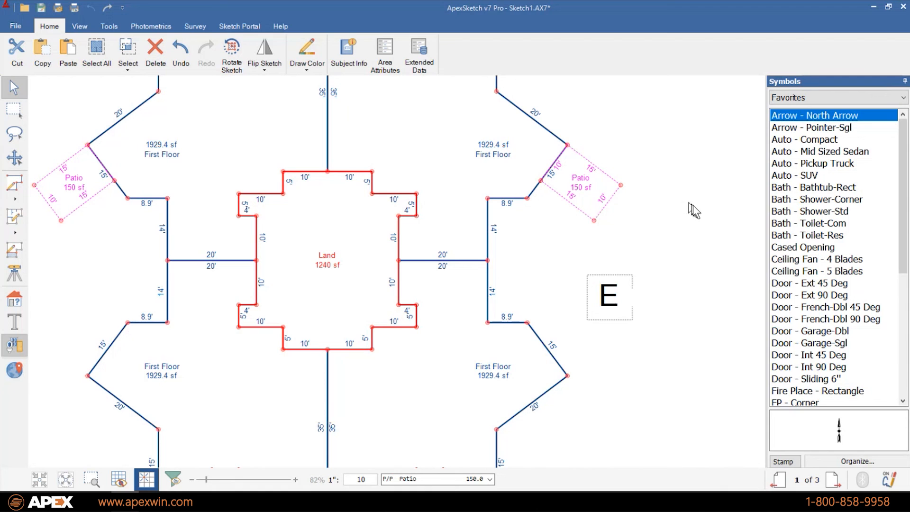
left_click(610, 299)
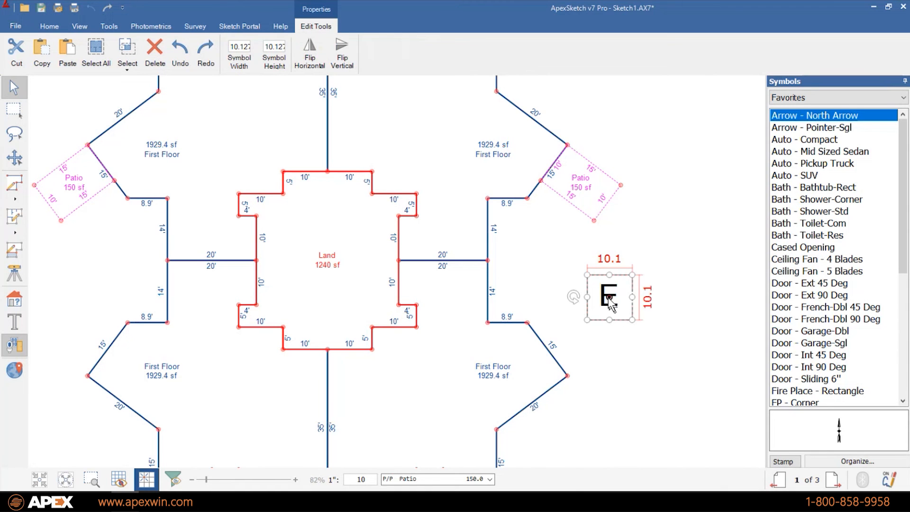
- Select the dashed E symbol, try rotating it, then set it back upright
left_click(688, 329)
left_click(598, 303)
left_click_drag(575, 301, 556, 290)
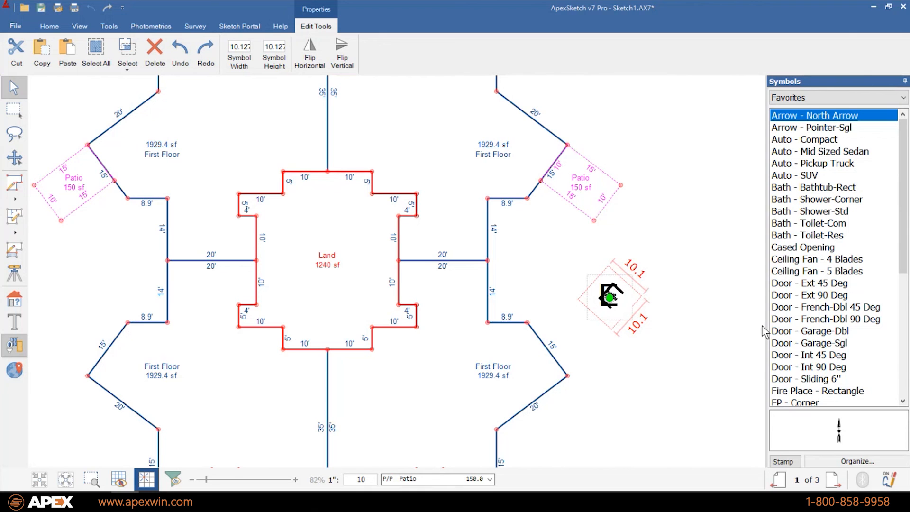
left_click(709, 289)
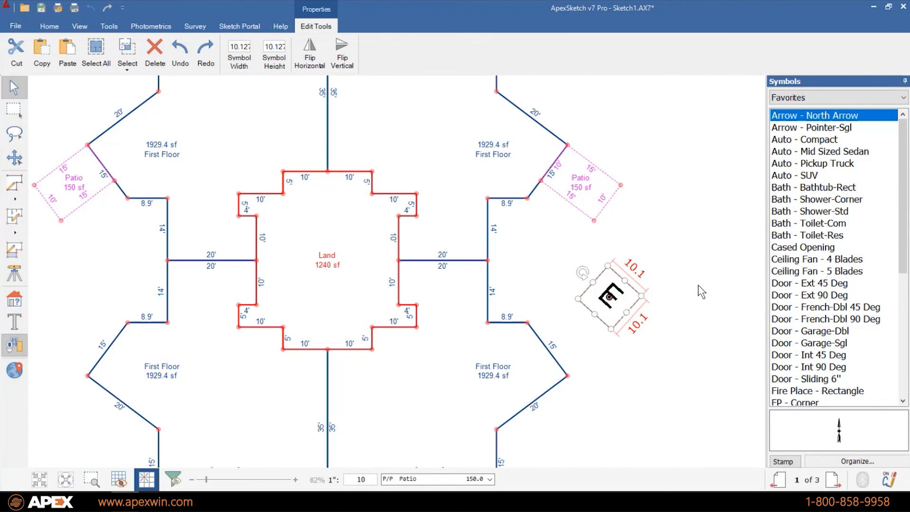
scroll(711, 294, "down", 2)
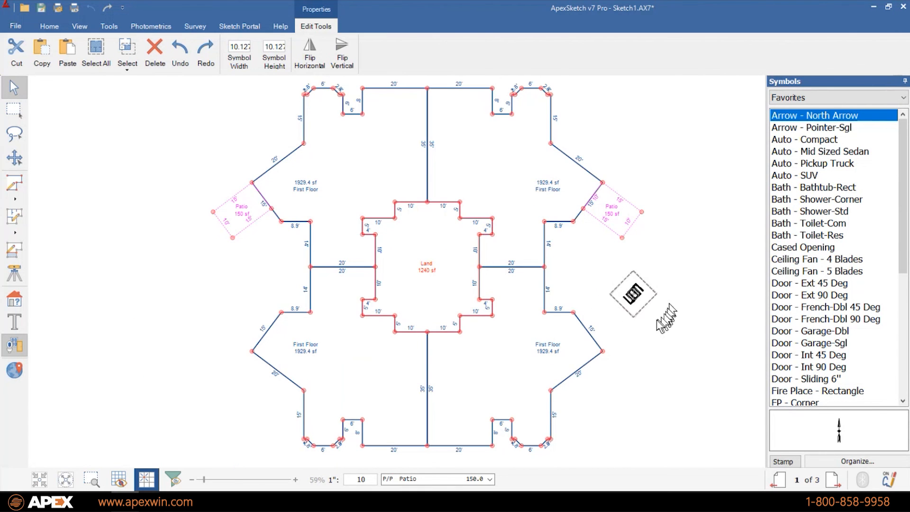
left_click(633, 271)
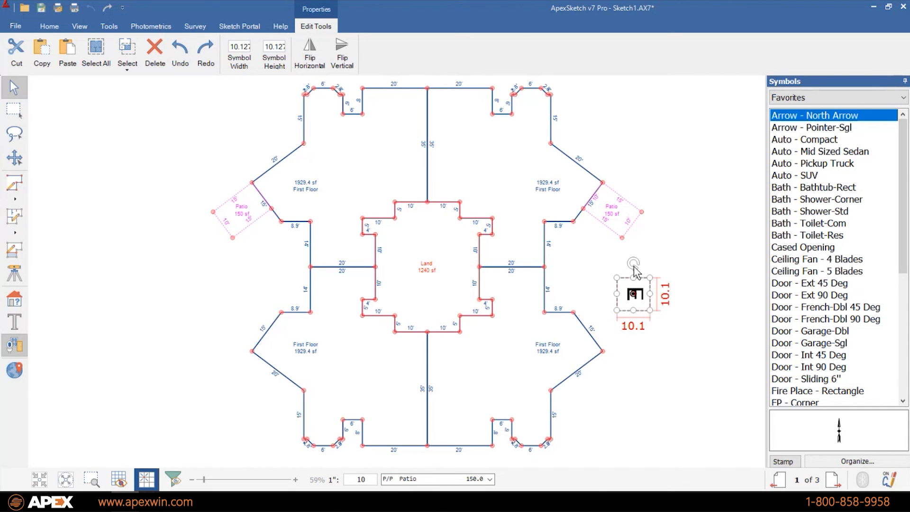
- Rotate the E symbol again, undo a near-upright attempt, and settle on a slight tilt
left_click(634, 265)
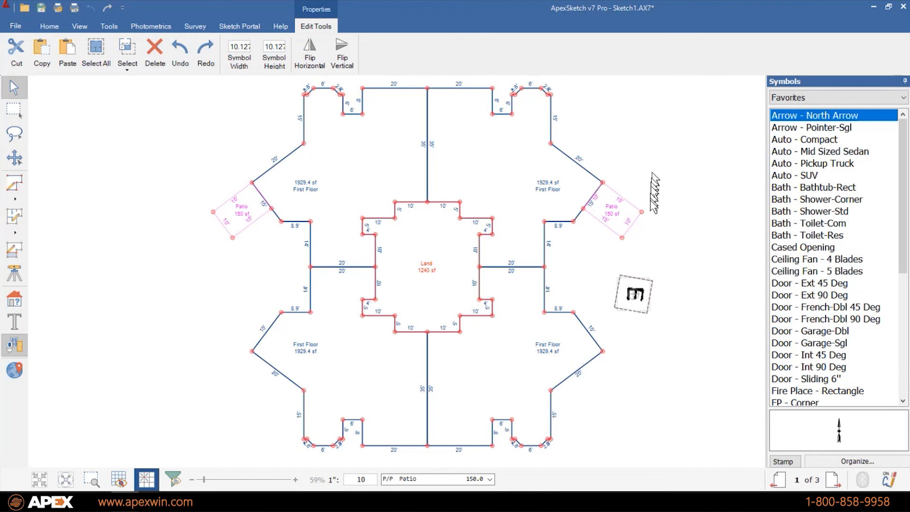
left_click(676, 298)
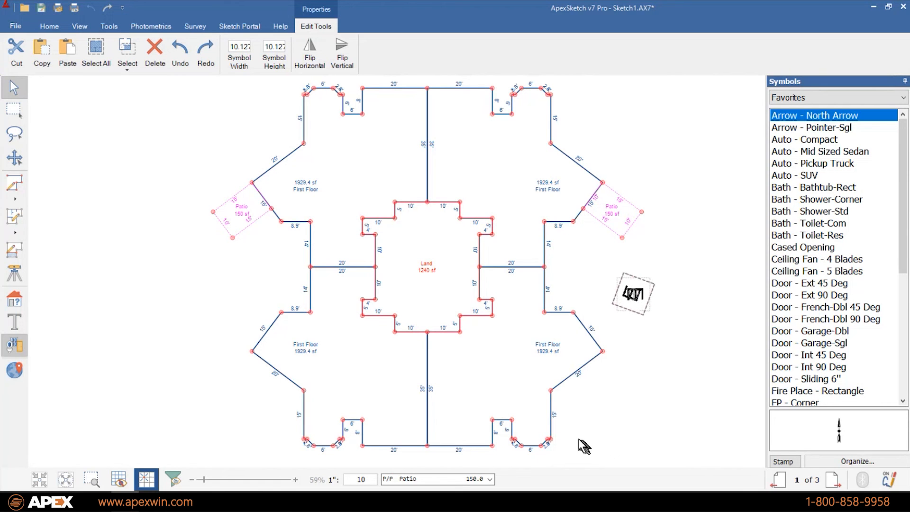
left_click(643, 343)
key("ctrl+z")
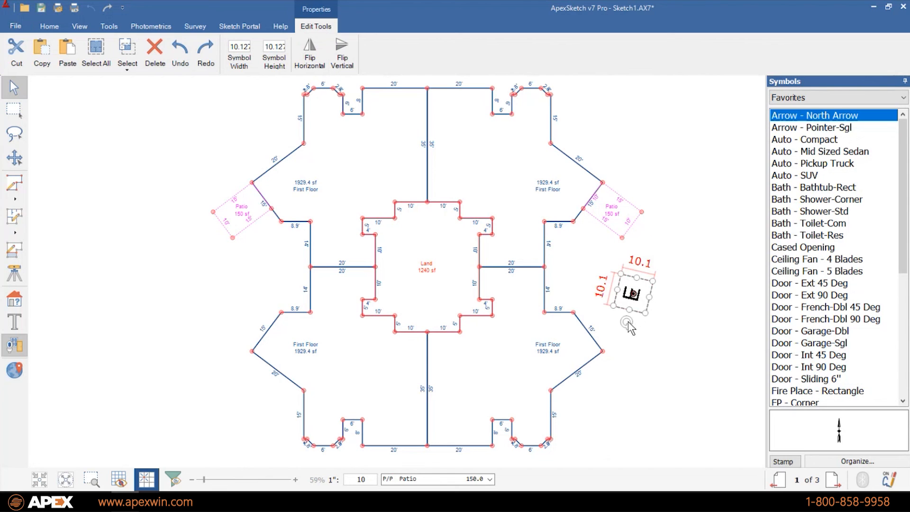
left_click(627, 323)
left_click_drag(607, 452, 578, 443)
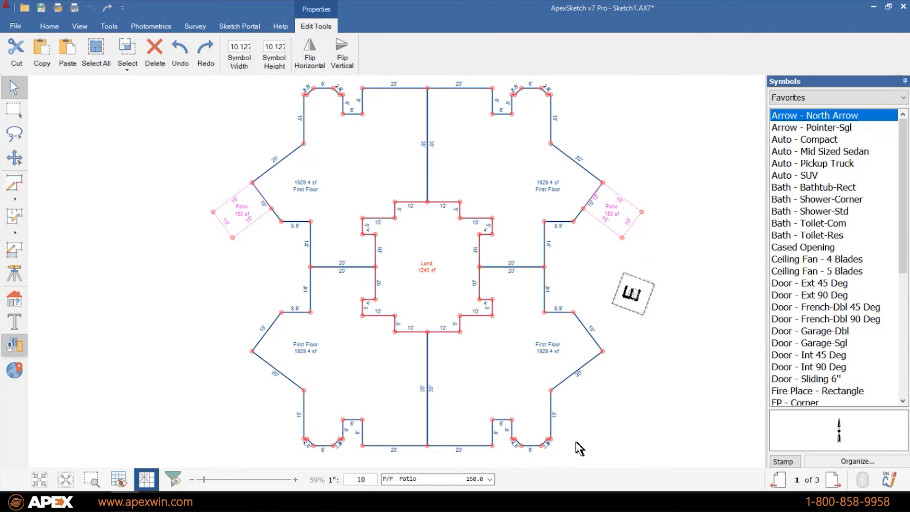
left_click(647, 434)
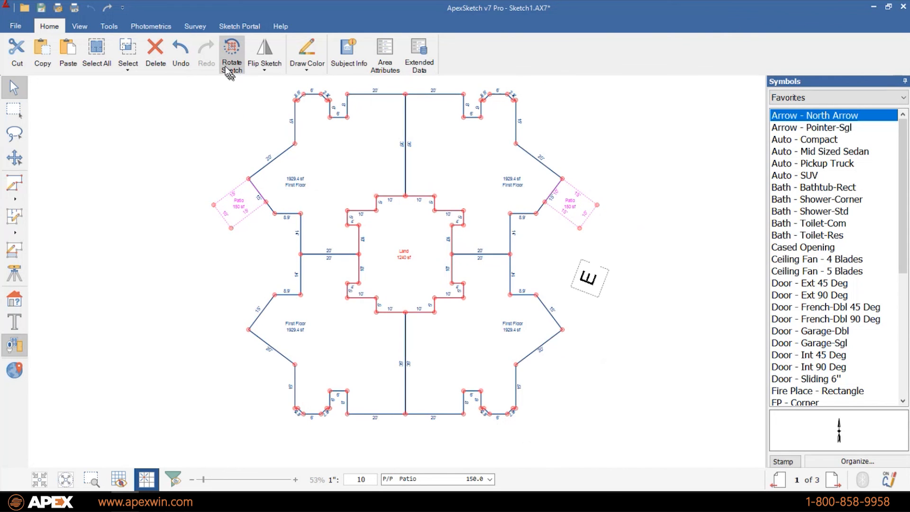
- Rotate the whole sketch 90° counter-clockwise, a further 45°, then tilt it by 4°
left_click(228, 61)
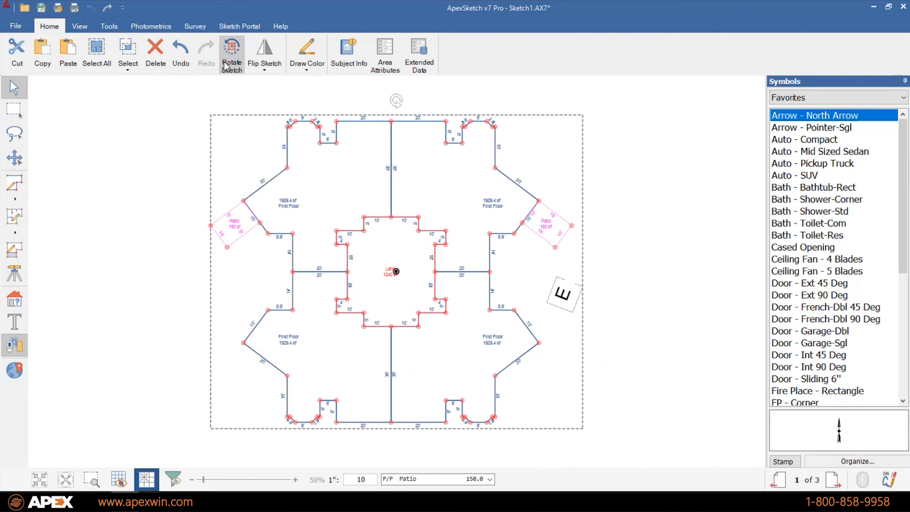
left_click_drag(397, 101, 223, 271)
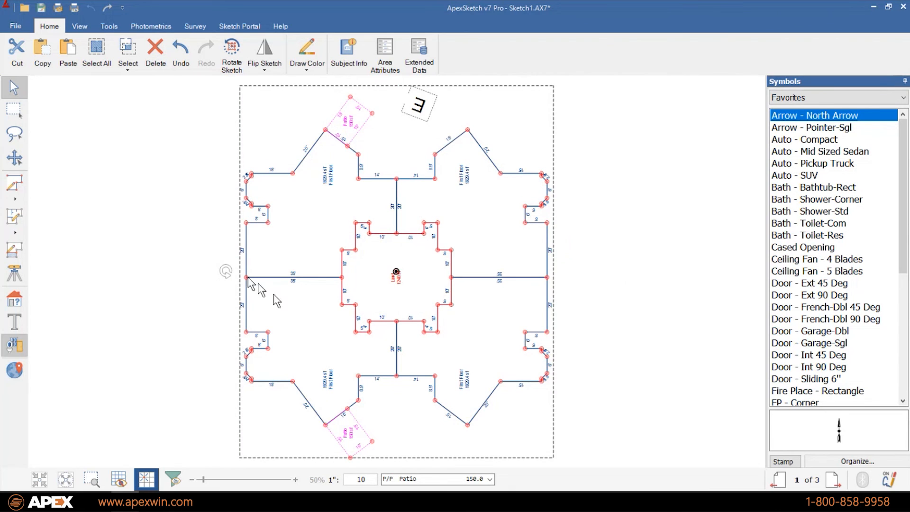
mouse_move(226, 271)
left_mouse_down()
mouse_move(260, 208)
mouse_move(346, 162)
mouse_move(408, 159)
left_mouse_up()
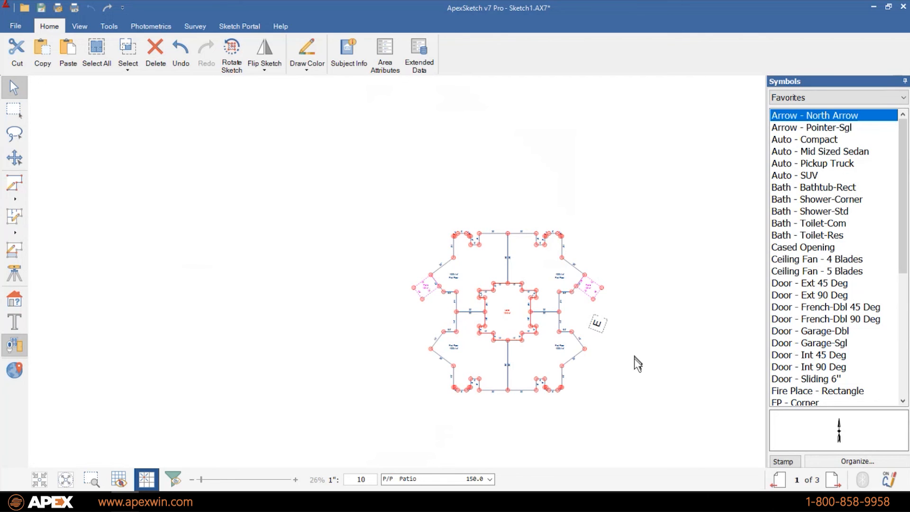
left_click(232, 51)
mouse_move(397, 176)
left_mouse_down()
mouse_move(388, 85)
mouse_move(314, 86)
mouse_move(397, 95)
mouse_move(400, 126)
mouse_move(390, 142)
mouse_move(349, 152)
mouse_move(292, 187)
mouse_move(282, 262)
mouse_move(325, 331)
mouse_move(433, 375)
mouse_move(781, 334)
mouse_move(766, 218)
mouse_move(635, 239)
mouse_move(507, 332)
mouse_move(425, 368)
left_mouse_up()
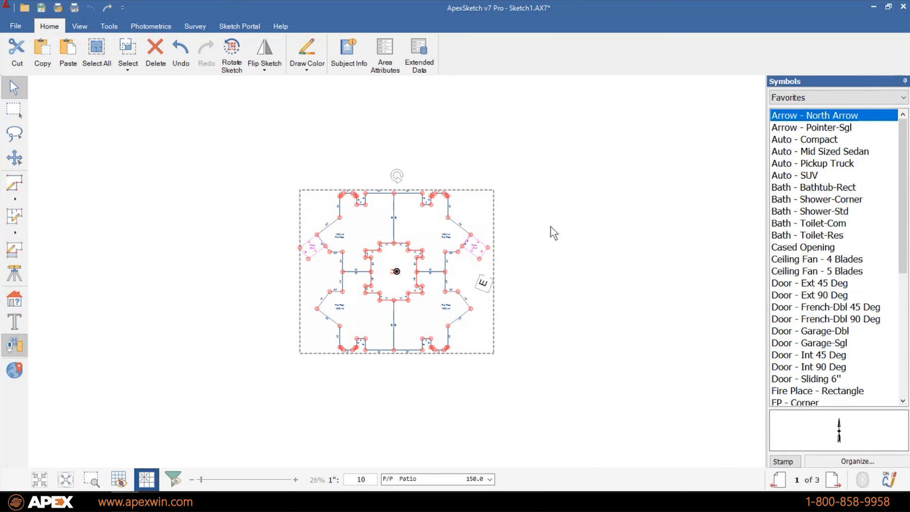
left_click(589, 215)
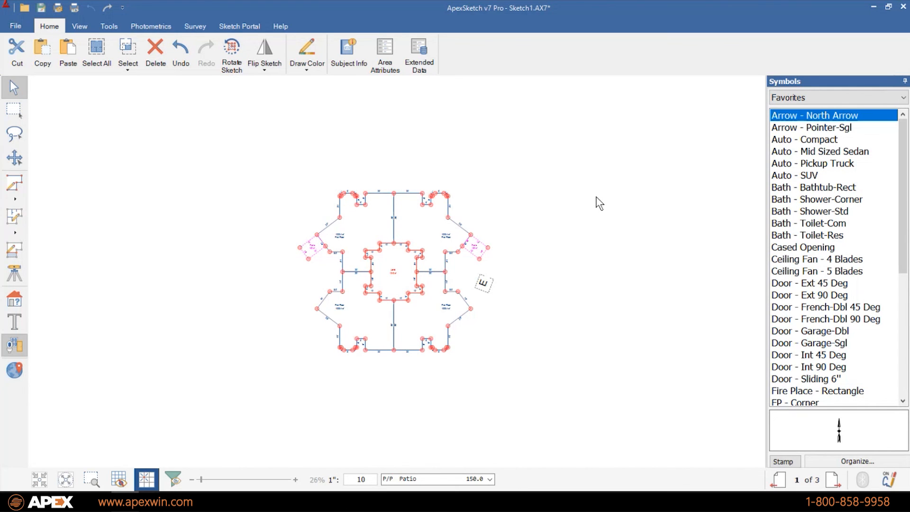
- Delete the E symbol from the floor plan
scroll(598, 203, "up", 3)
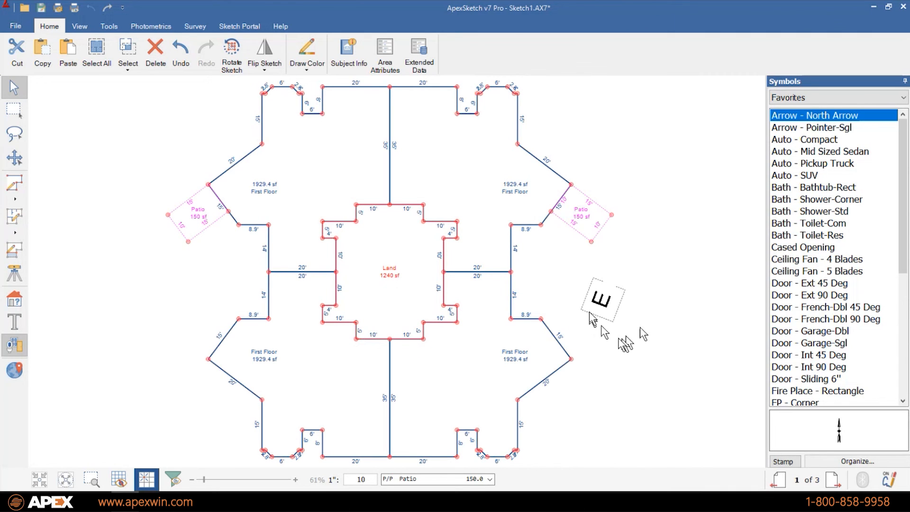
left_click(609, 302)
key("Delete")
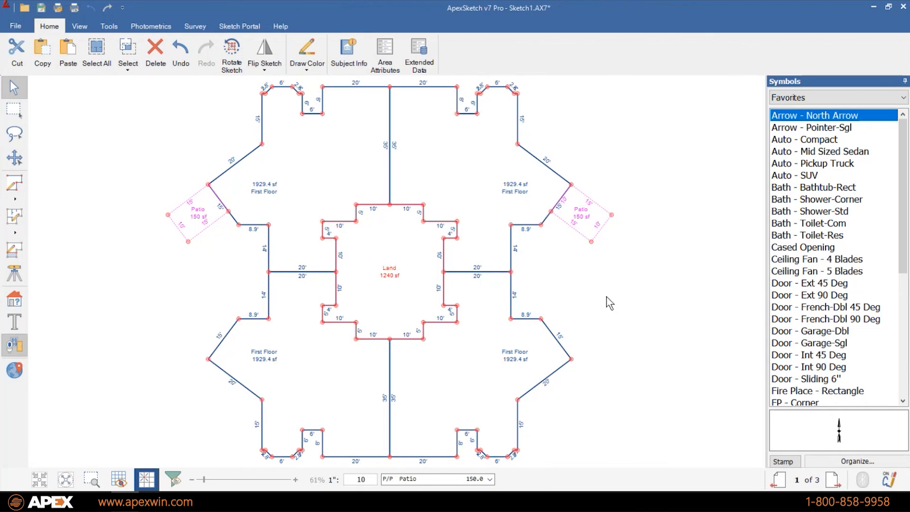